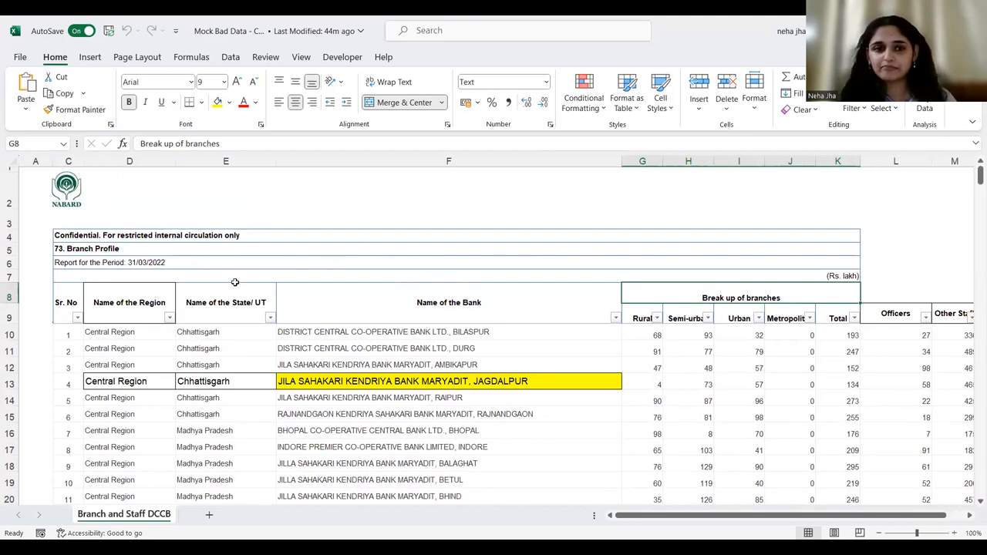
{"action": "scroll", "coordinate": [234, 282], "scroll_direction": "down", "scroll_amount": 1}
{"action": "scroll", "coordinate": [234, 282], "scroll_direction": "up", "scroll_amount": 1}
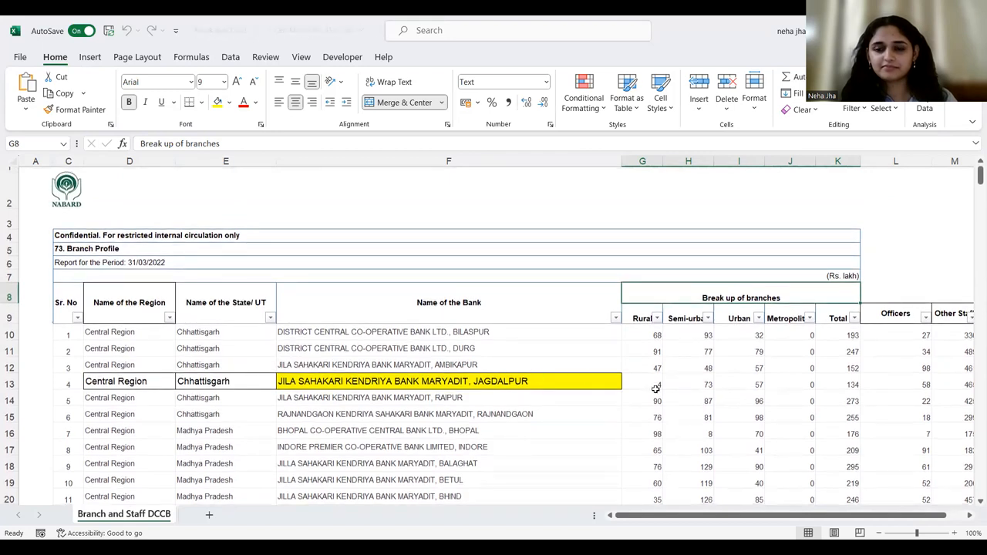
{"action": "scroll", "coordinate": [491, 326], "scroll_direction": "down", "scroll_amount": 1}
{"action": "scroll", "coordinate": [491, 326], "scroll_direction": "up", "scroll_amount": 1}
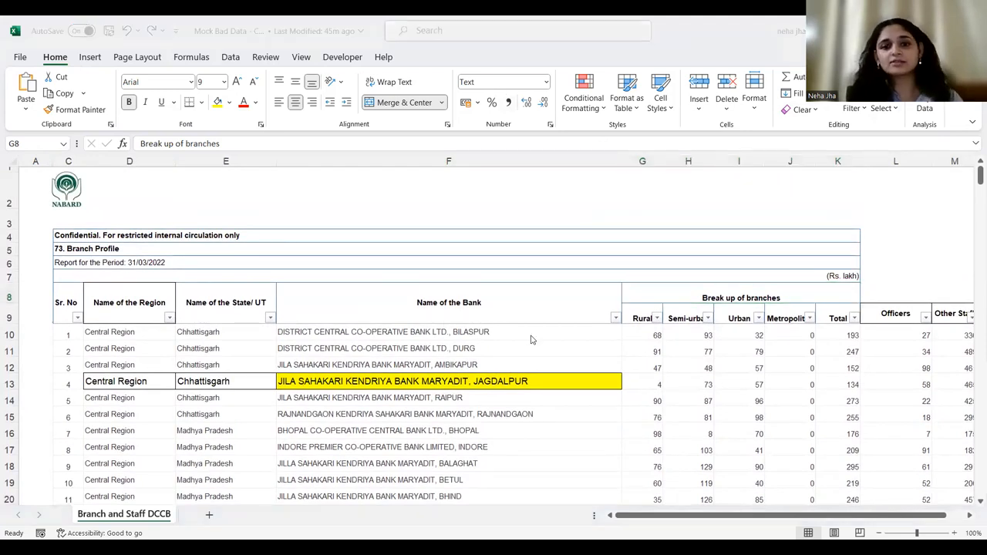
{"action": "left_click", "coordinate": [445, 322]}
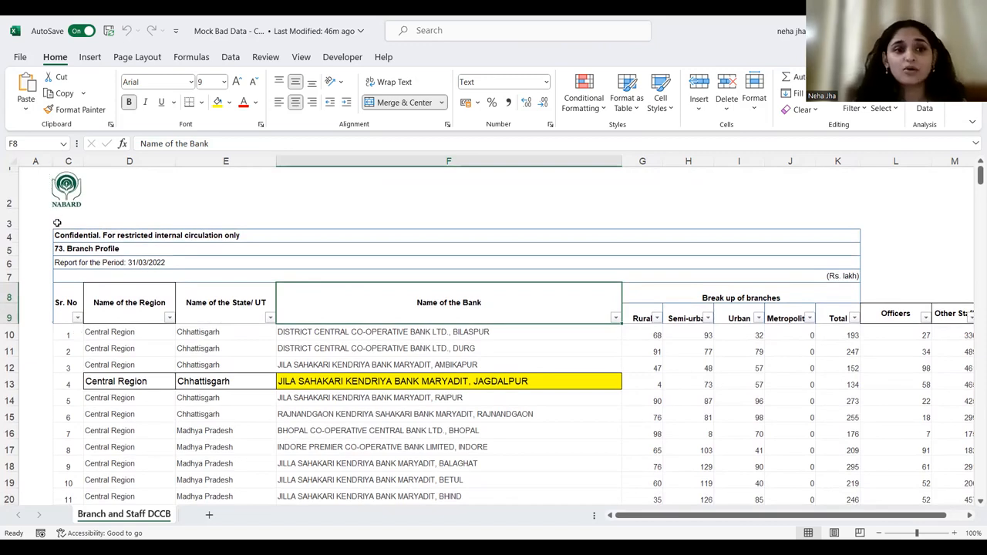
Unhide column B and delete the NABARD logo picture above the table.
{"action": "left_click_drag", "start_coordinate": [51, 160], "coordinate": [98, 160]}
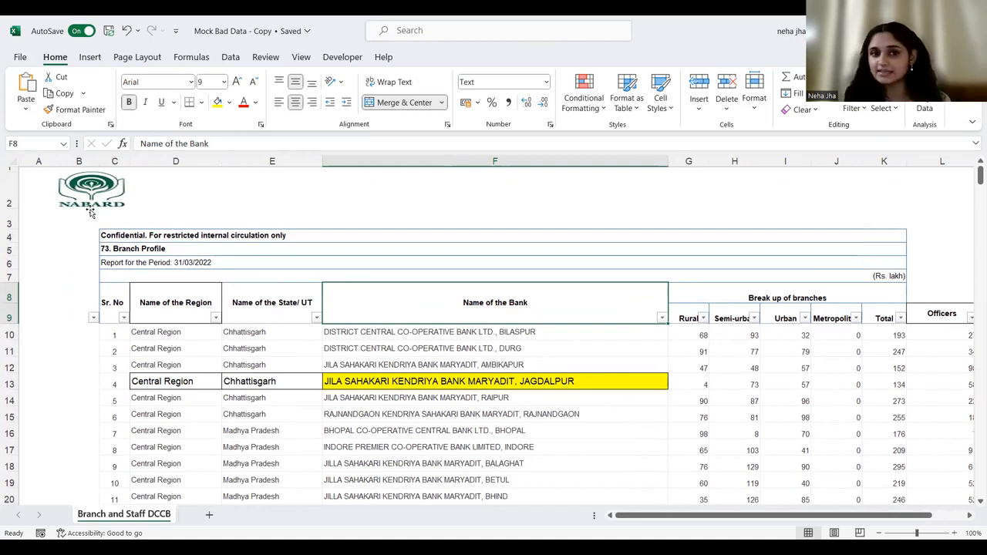
{"action": "left_click", "coordinate": [91, 185]}
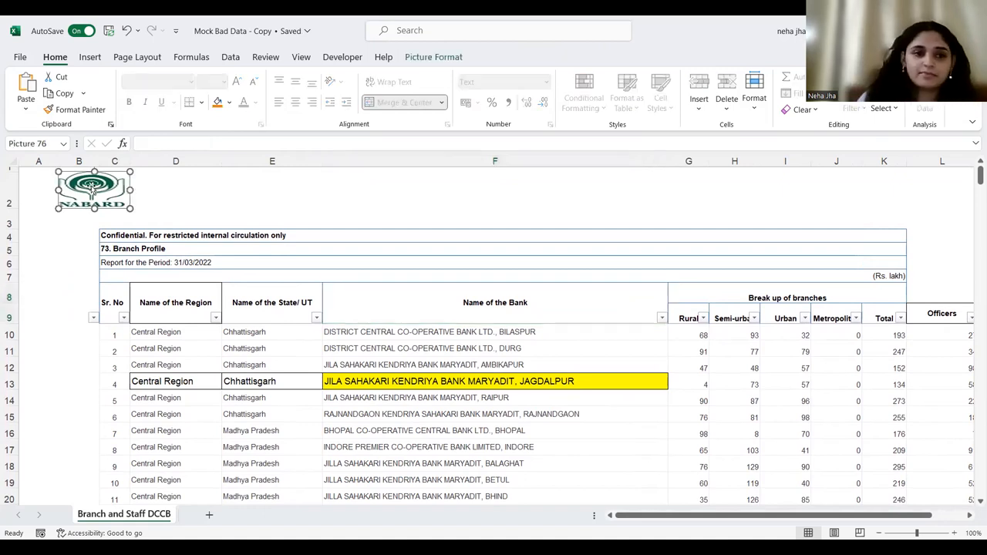
{"action": "key", "text": "Delete"}
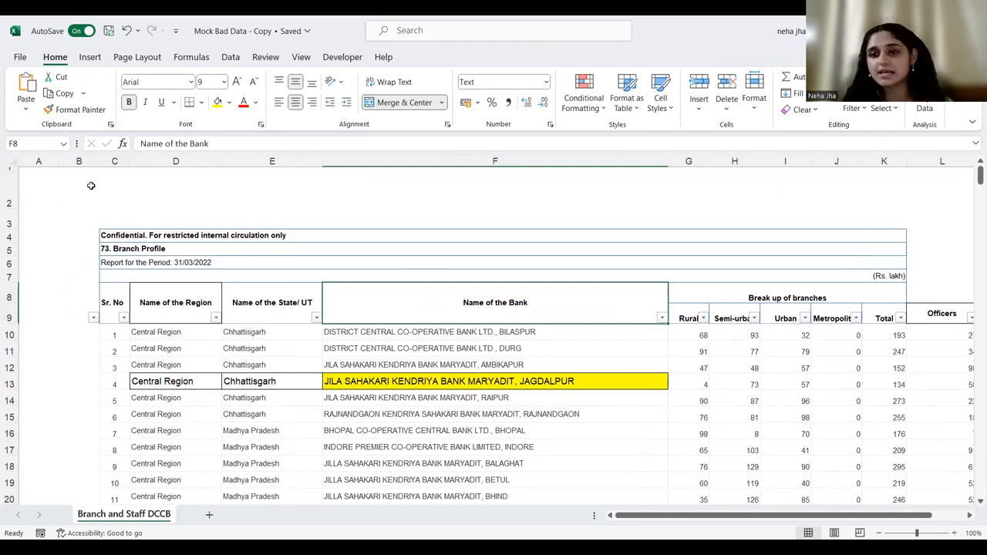
Delete the empty columns A and B in front of the Sr. No column.
{"action": "left_click", "coordinate": [45, 160]}
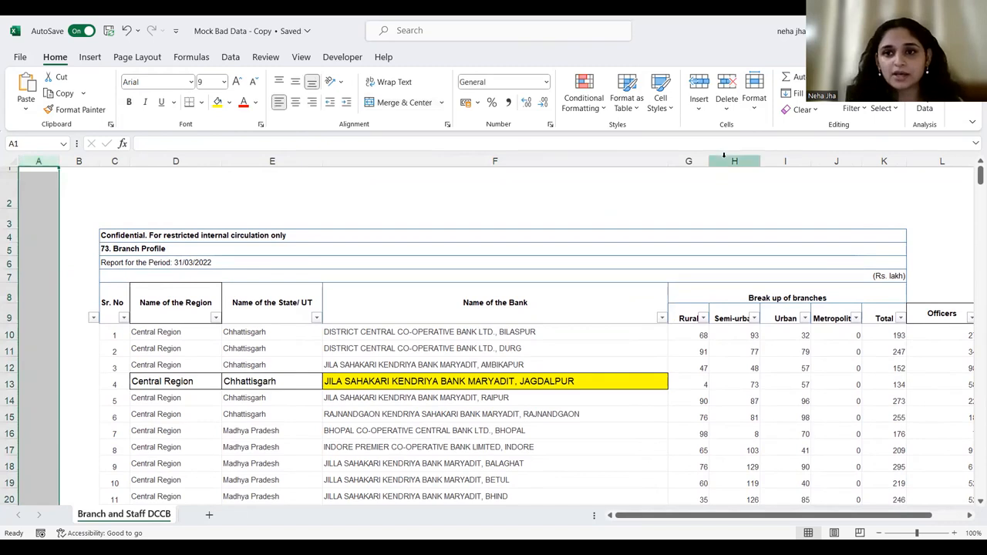
{"action": "left_click", "coordinate": [726, 91]}
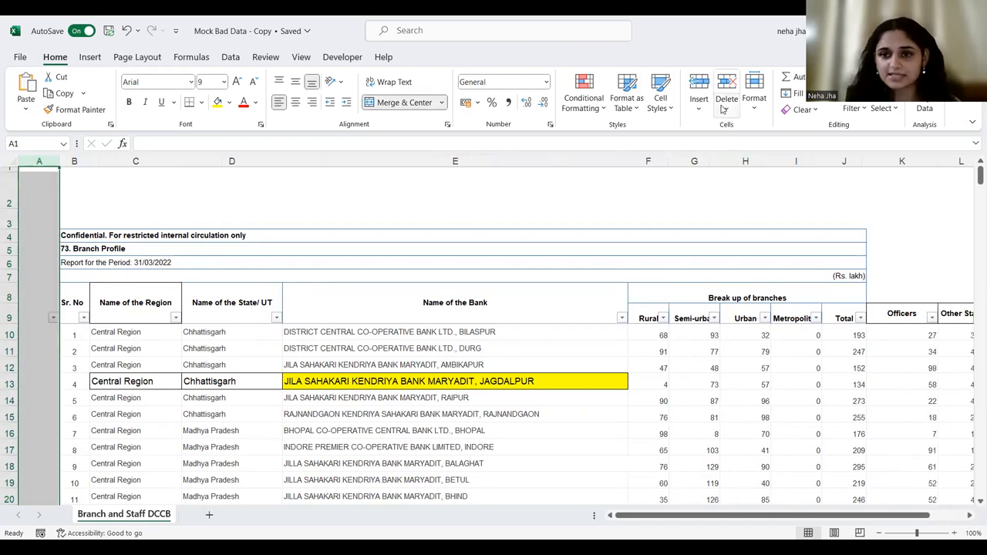
{"action": "left_click", "coordinate": [725, 108]}
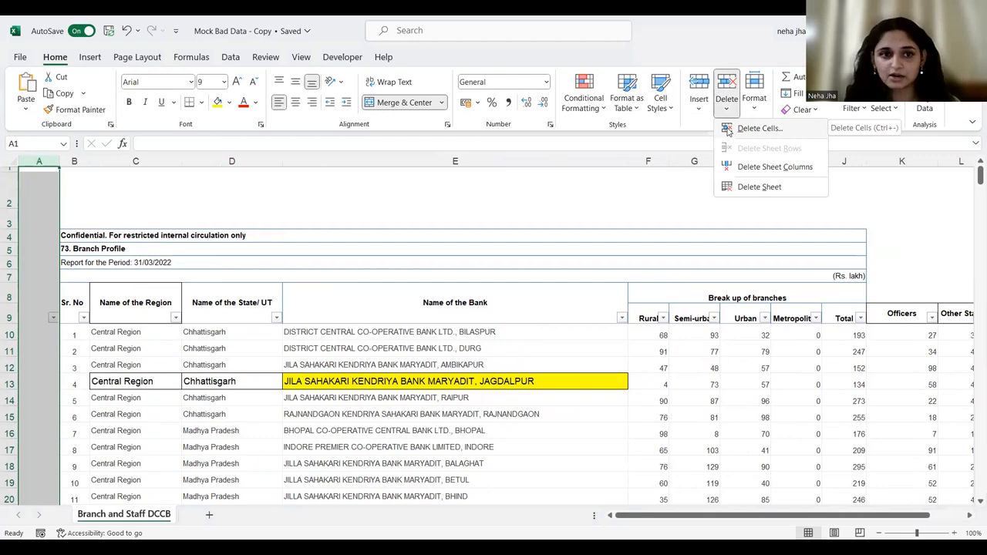
{"action": "left_click", "coordinate": [728, 130]}
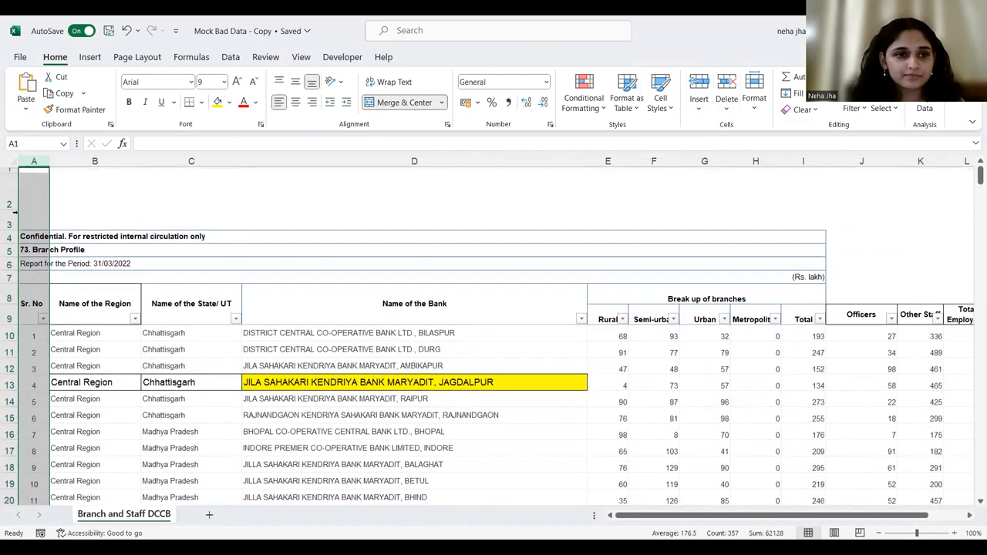
Delete the three blank rows above the "Confidential. For restricted internal circulation only" line.
{"action": "left_click", "coordinate": [9, 171]}
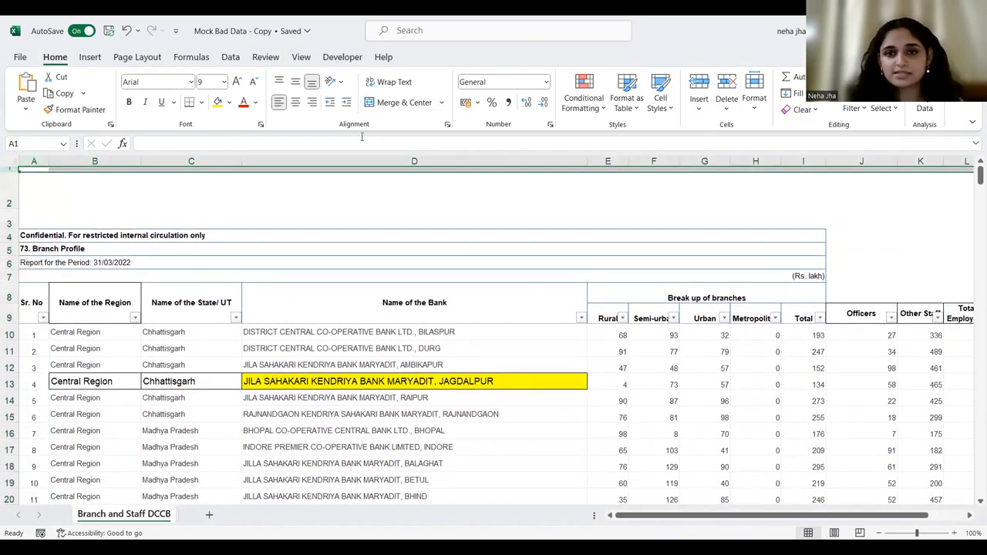
{"action": "left_click", "coordinate": [726, 112]}
{"action": "left_click", "coordinate": [768, 148]}
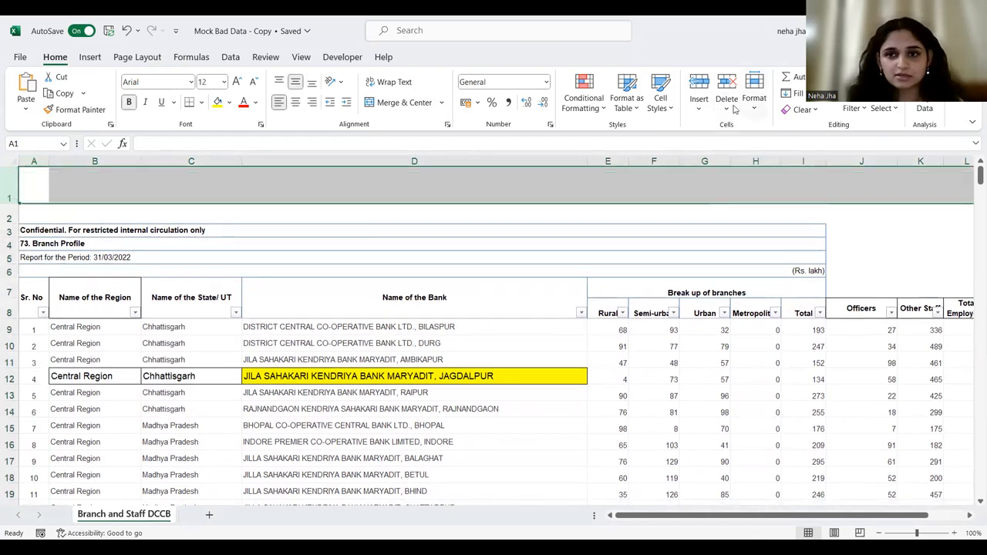
{"action": "left_click", "coordinate": [727, 109]}
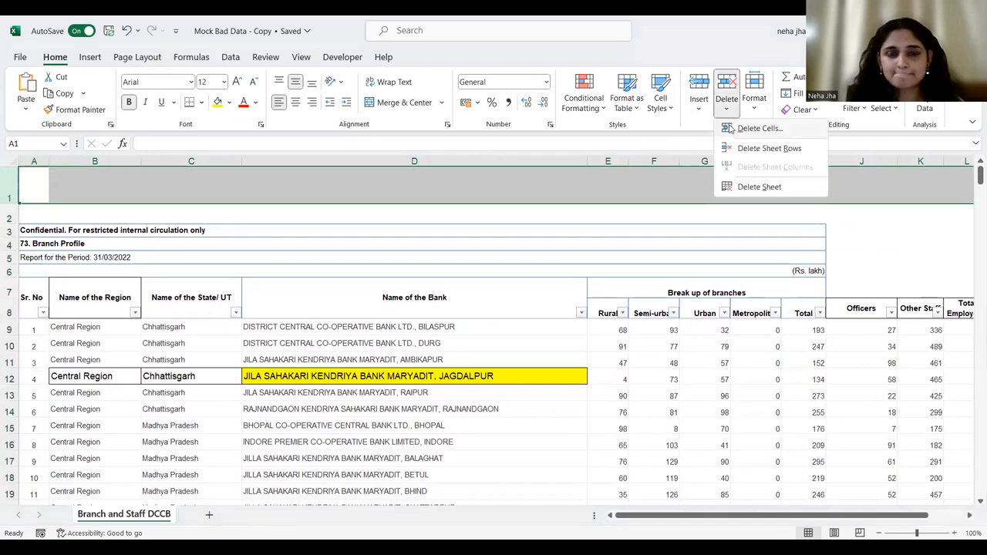
{"action": "left_click", "coordinate": [731, 129]}
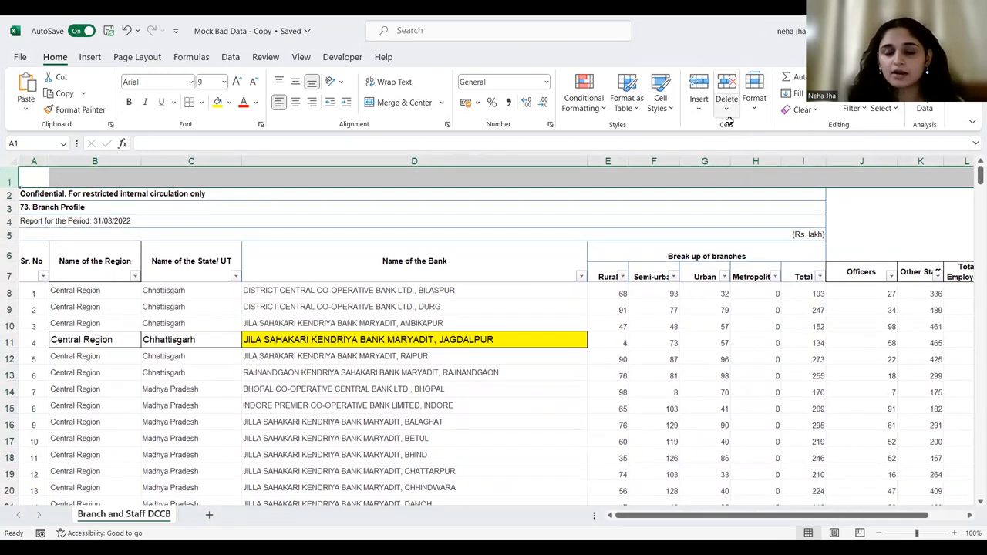
{"action": "key", "text": "ctrl+minus"}
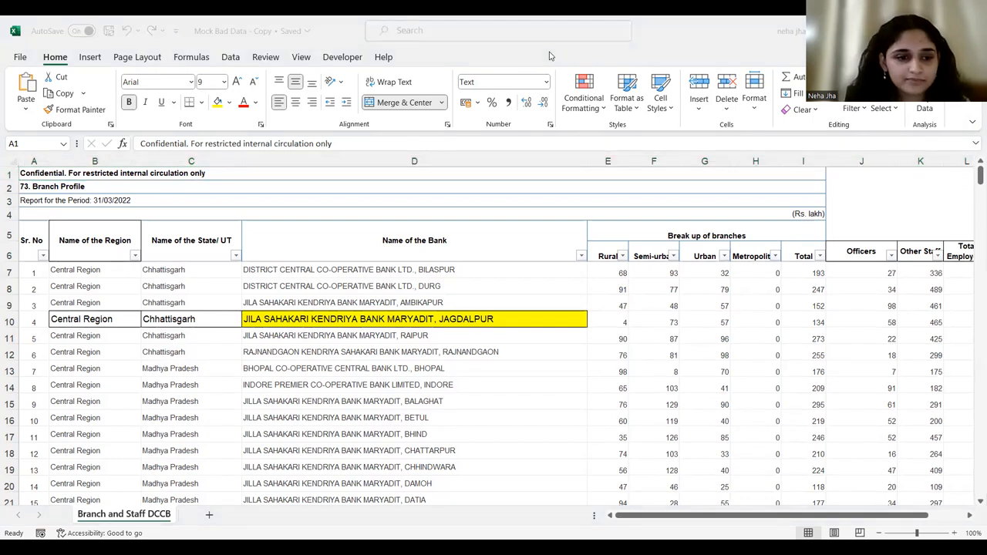
Switch to the PowerPoint presentation, review slides 8 and 9 on the uncleaned NABARD dataset, and return to the Excel workbook.
{"action": "key", "text": "alt+Tab"}
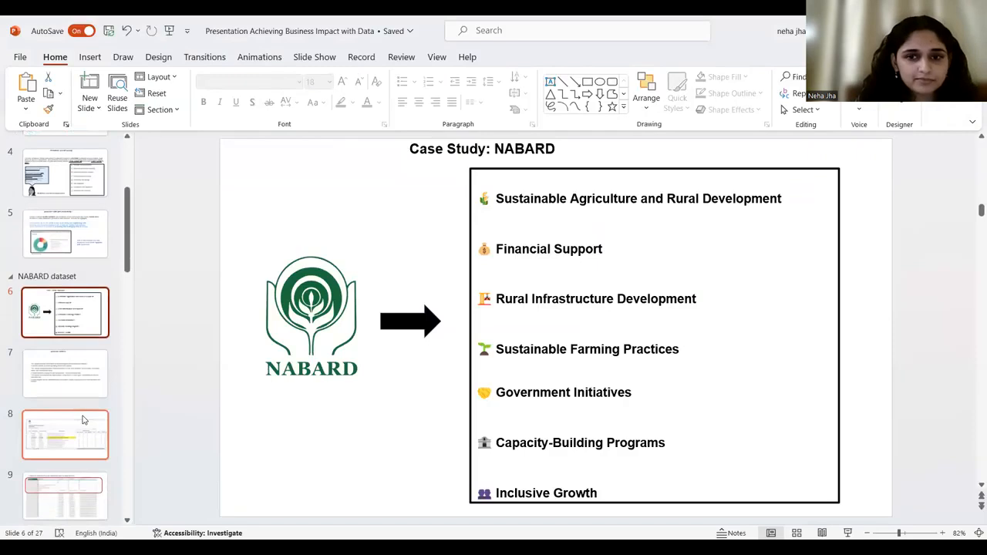
{"action": "left_click", "coordinate": [84, 421]}
{"action": "scroll", "coordinate": [66, 347], "scroll_direction": "down", "scroll_amount": 2}
{"action": "scroll", "coordinate": [350, 408], "scroll_direction": "down", "scroll_amount": 1}
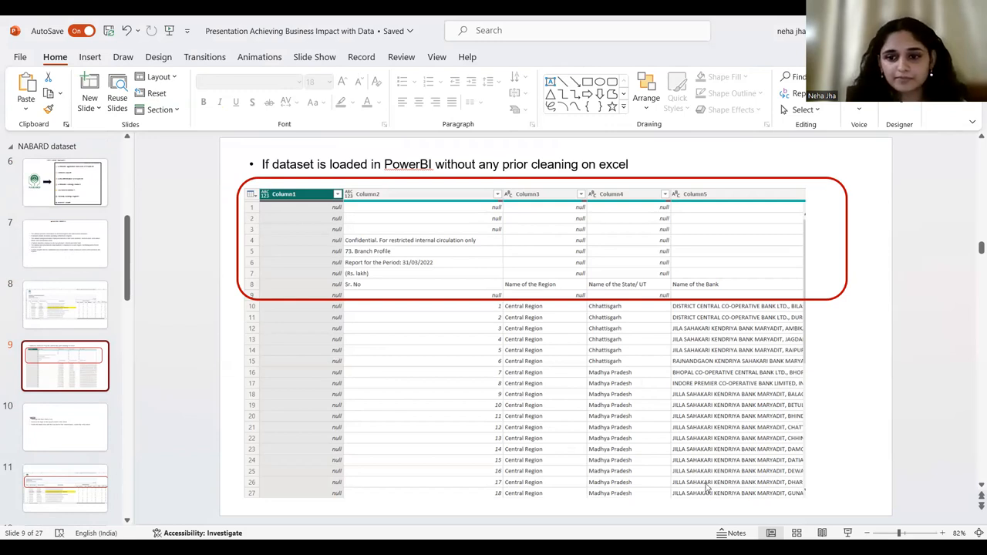
{"action": "key", "text": "alt+Tab"}
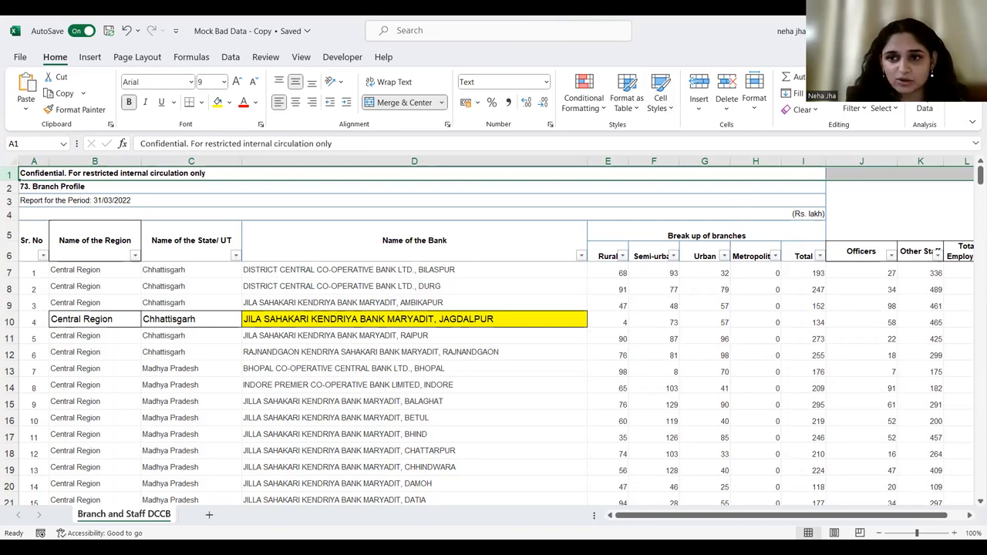
Search the sheet for cells with the Merge cells format, using Find with an alignment format filter, and close the search.
{"action": "left_click", "coordinate": [883, 108]}
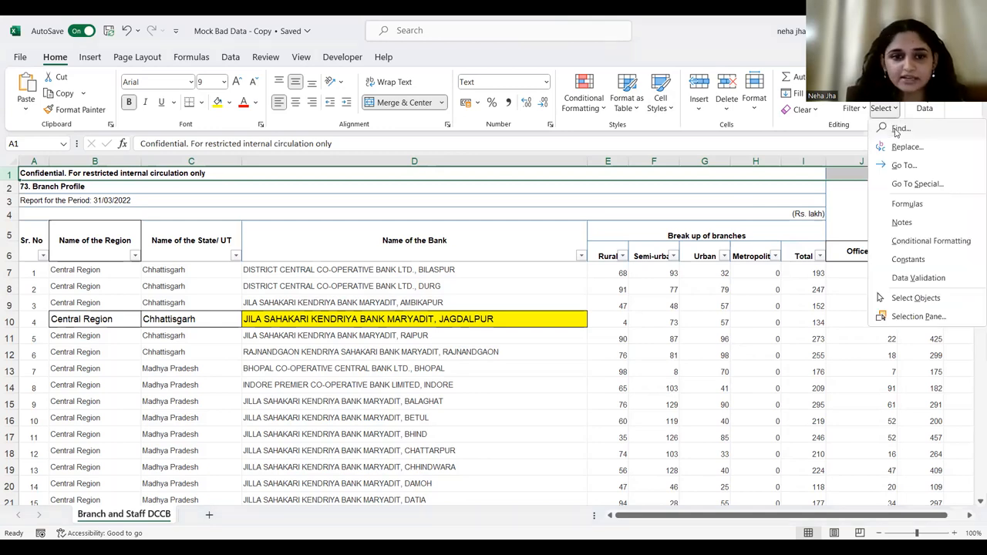
{"action": "left_click", "coordinate": [897, 130]}
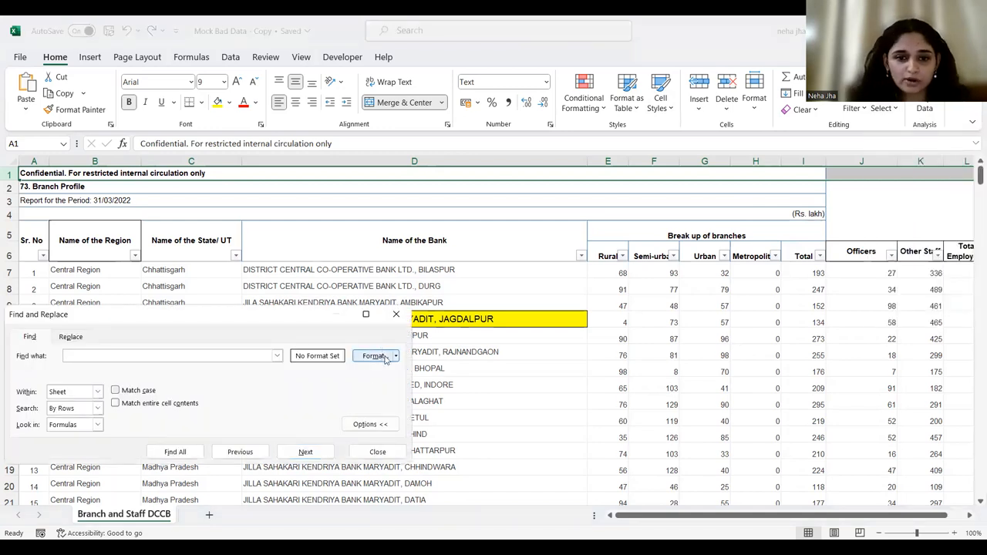
{"action": "left_click", "coordinate": [376, 356]}
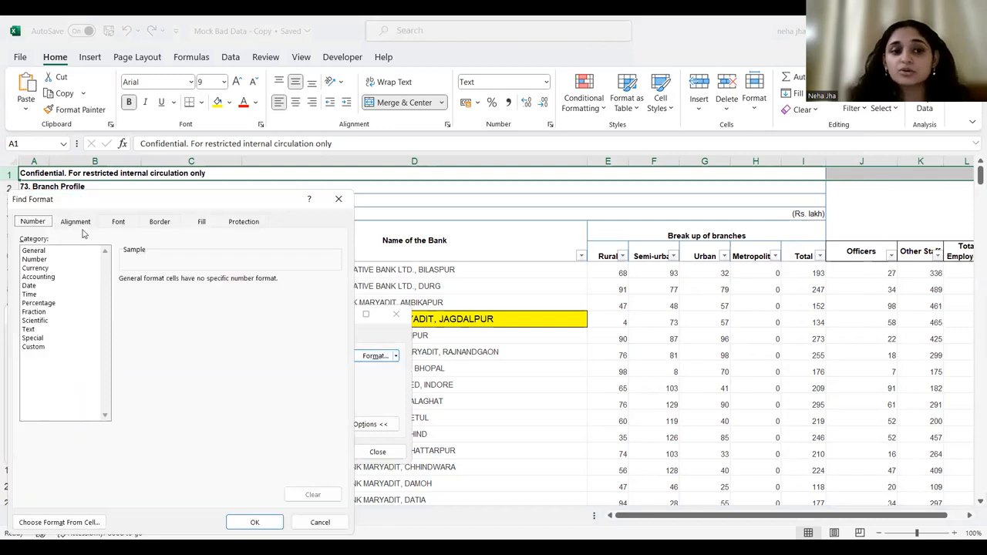
{"action": "left_click", "coordinate": [87, 224]}
{"action": "left_click", "coordinate": [32, 337]}
{"action": "left_click", "coordinate": [32, 337]}
{"action": "left_click", "coordinate": [31, 349]}
{"action": "left_click", "coordinate": [31, 363]}
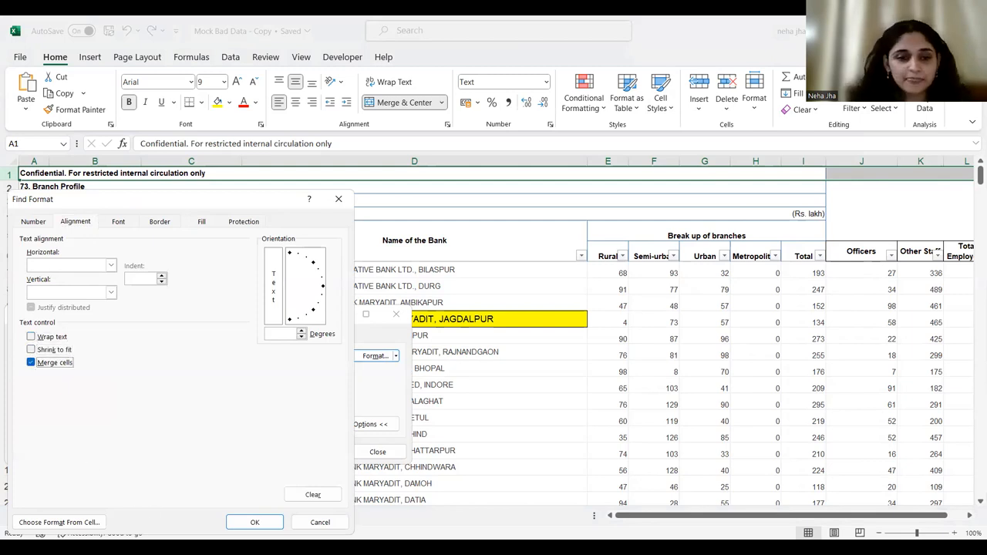
{"action": "left_click", "coordinate": [253, 522]}
{"action": "key", "text": "Return"}
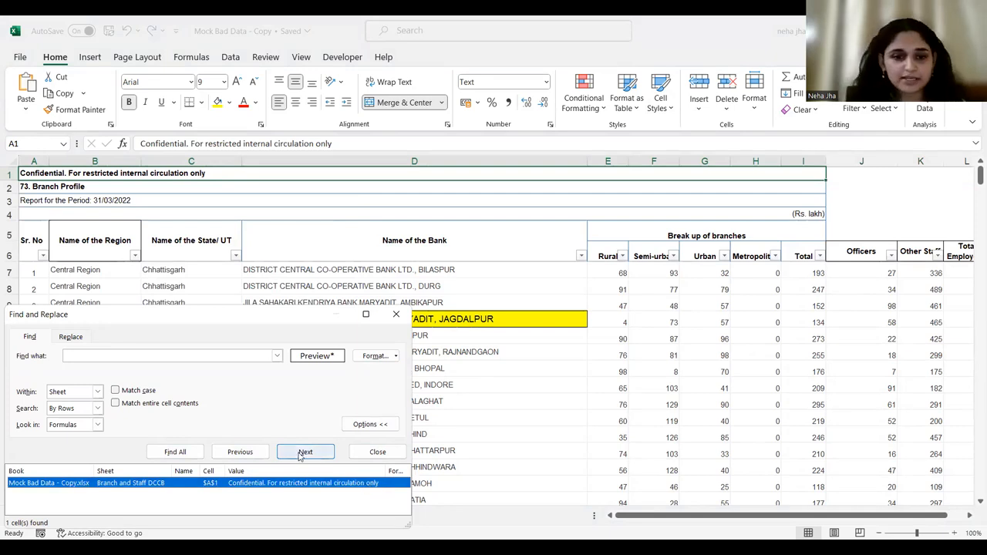
{"action": "left_click", "coordinate": [375, 455]}
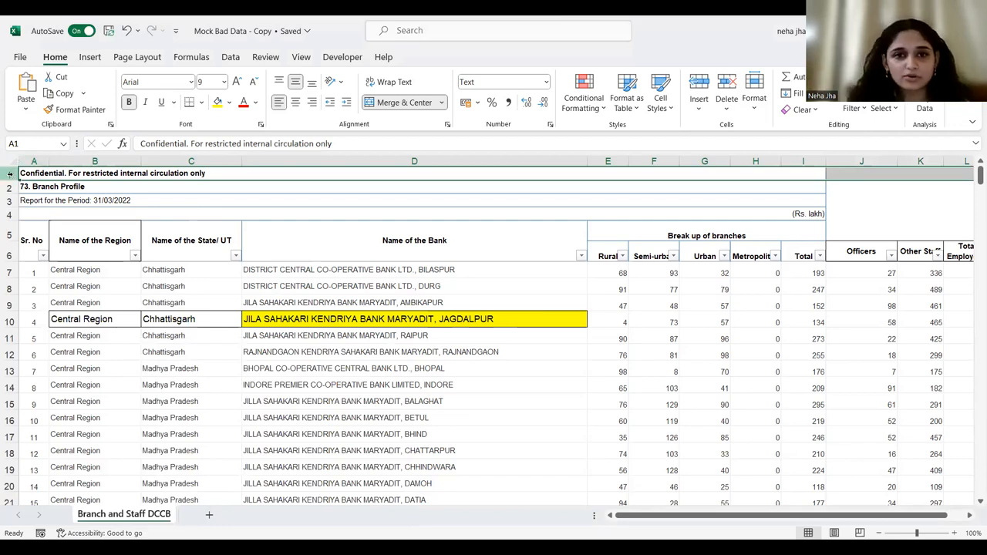
Unmerge the title cell in row 1 and delete the four title rows above the column headers.
{"action": "left_click", "coordinate": [441, 105]}
{"action": "left_click", "coordinate": [428, 176]}
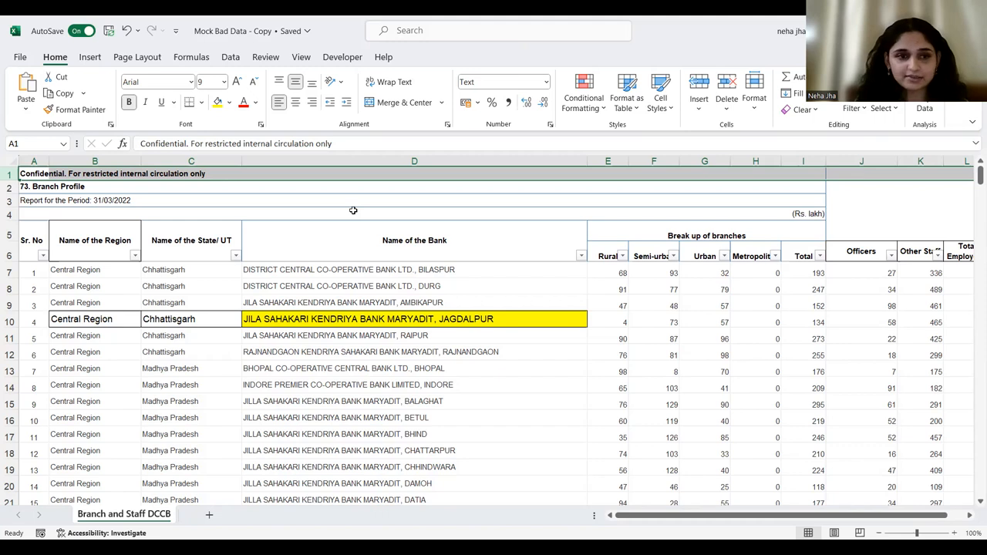
{"action": "key", "text": "ctrl+minus"}
{"action": "key", "text": "ctrl+minus"}
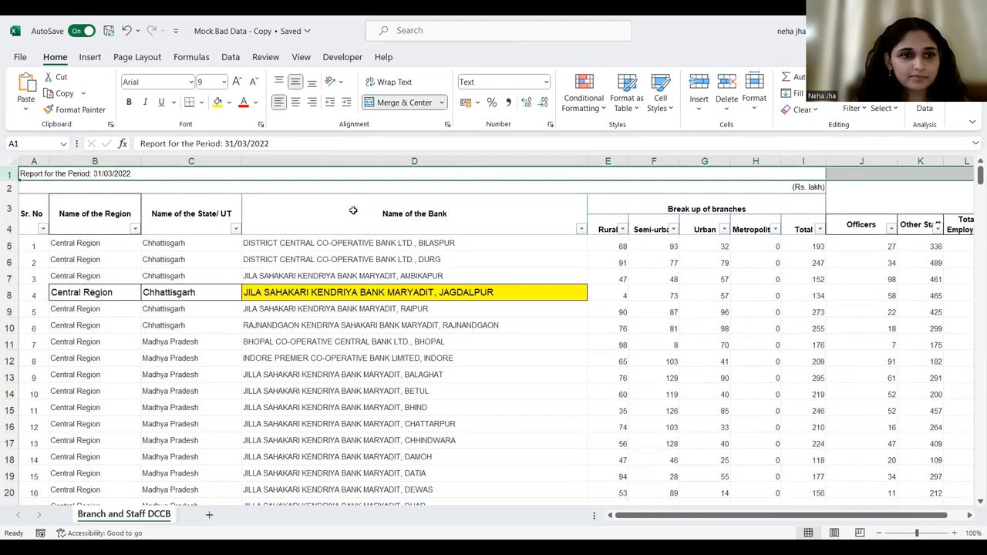
{"action": "key", "text": "ctrl+minus"}
{"action": "key", "text": "ctrl+minus"}
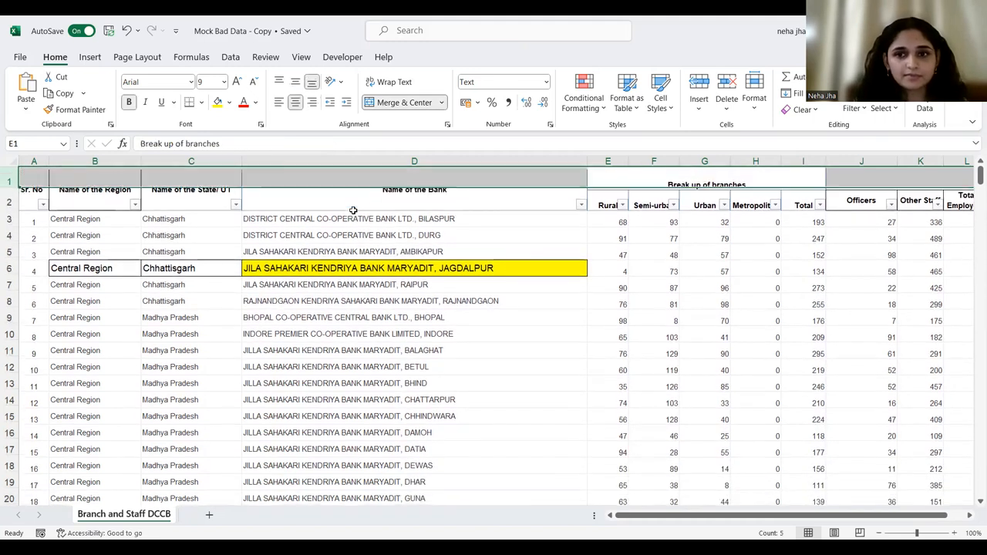
{"action": "left_click", "coordinate": [402, 221]}
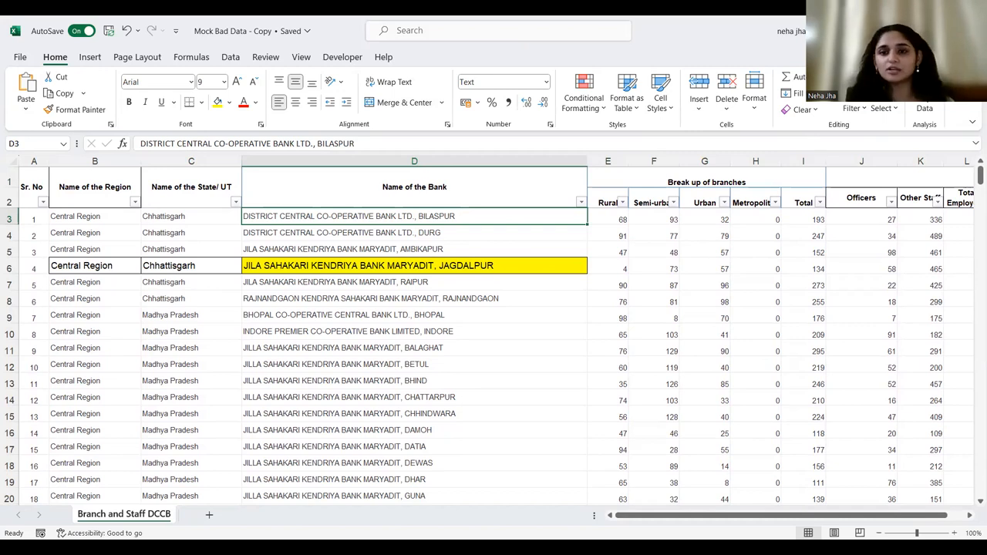
Unmerge all the merged header cells in rows 1 and 2.
{"action": "left_click", "coordinate": [603, 176]}
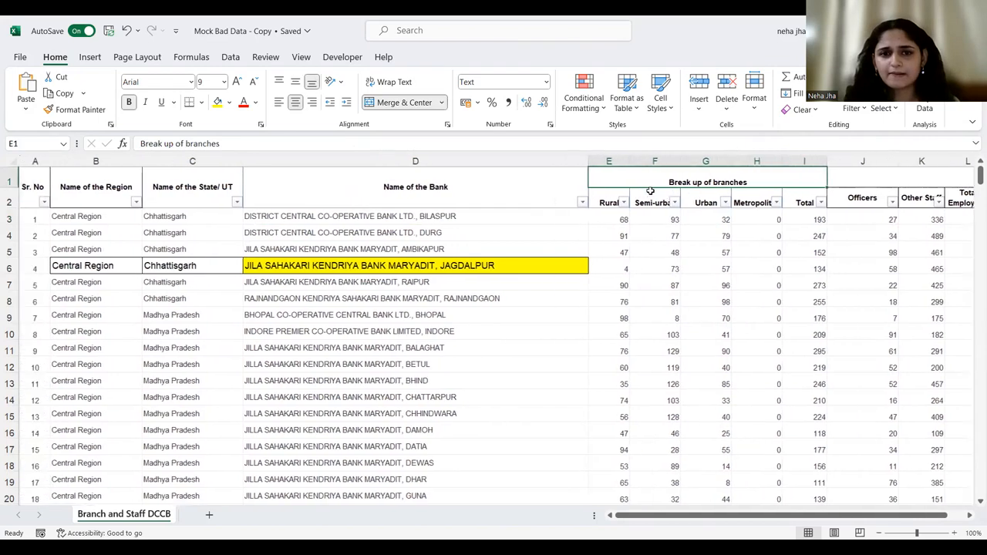
{"action": "left_click", "coordinate": [474, 197]}
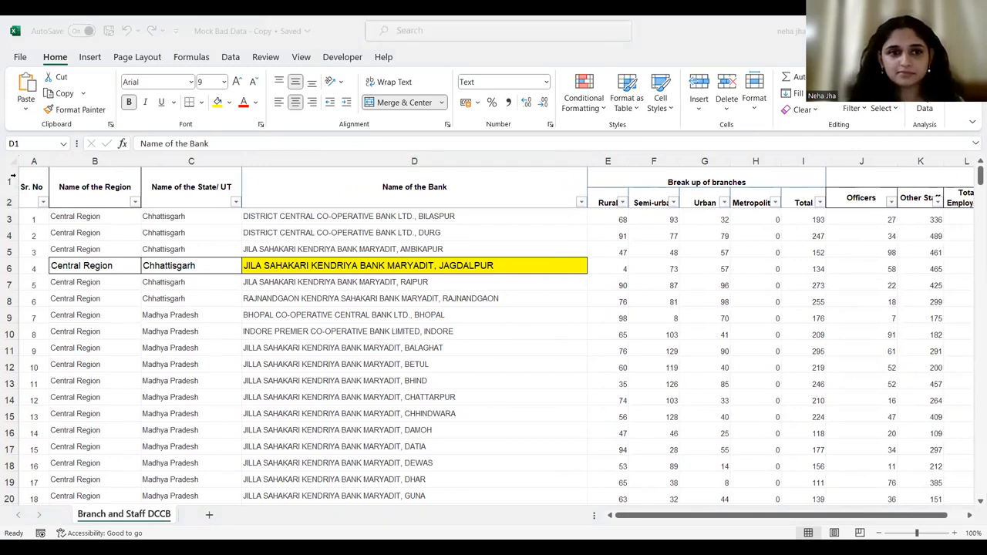
{"action": "left_click", "coordinate": [12, 176]}
{"action": "left_click", "coordinate": [9, 199]}
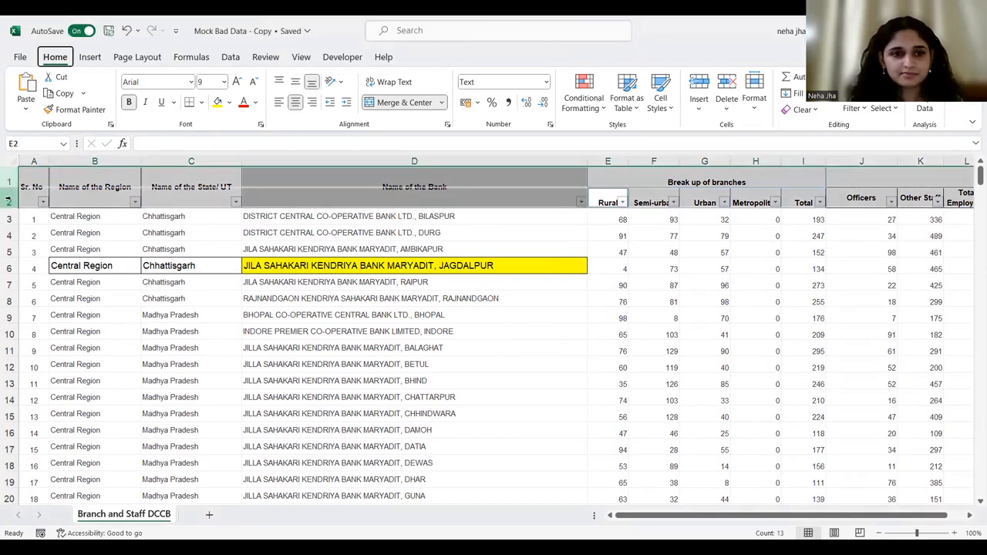
{"action": "left_click", "coordinate": [258, 249]}
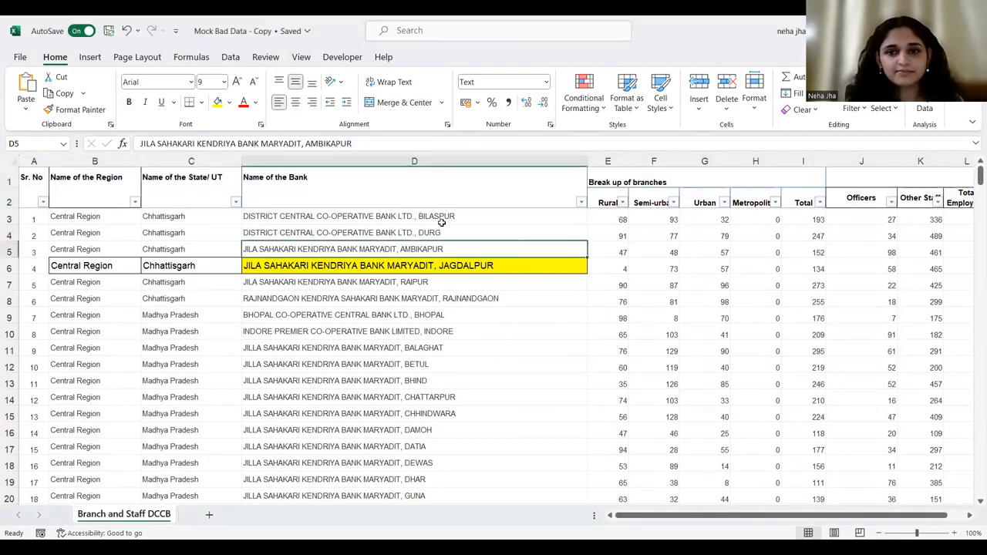
Select the "Break up of branches" cell E1 and examine the header rows across to the Total Employees column.
{"action": "scroll", "coordinate": [445, 223], "scroll_direction": "right", "scroll_amount": 1}
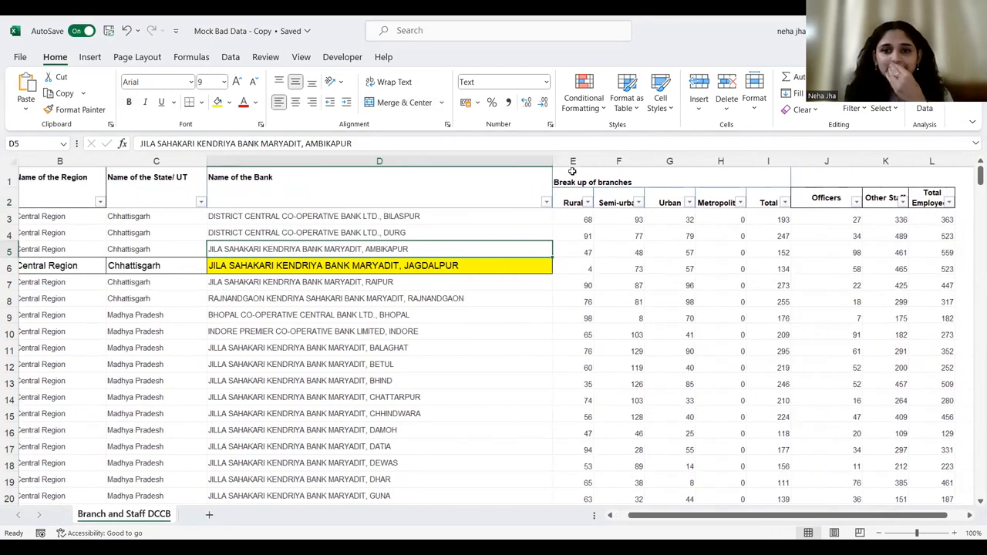
{"action": "left_click", "coordinate": [572, 172]}
{"action": "scroll", "coordinate": [632, 260], "scroll_direction": "left", "scroll_amount": 1}
{"action": "scroll", "coordinate": [412, 216], "scroll_direction": "right", "scroll_amount": 1}
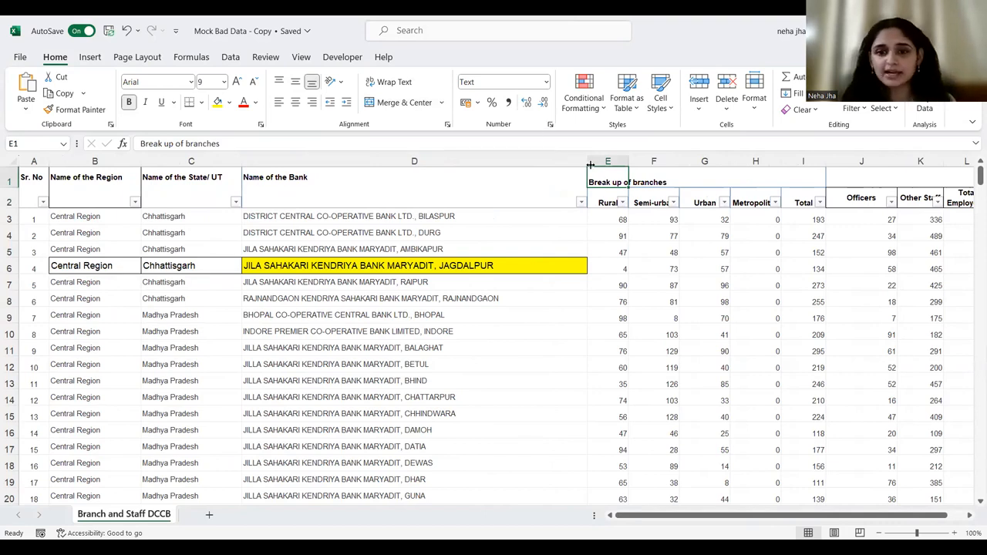
{"action": "scroll", "coordinate": [595, 190], "scroll_direction": "right", "scroll_amount": 5}
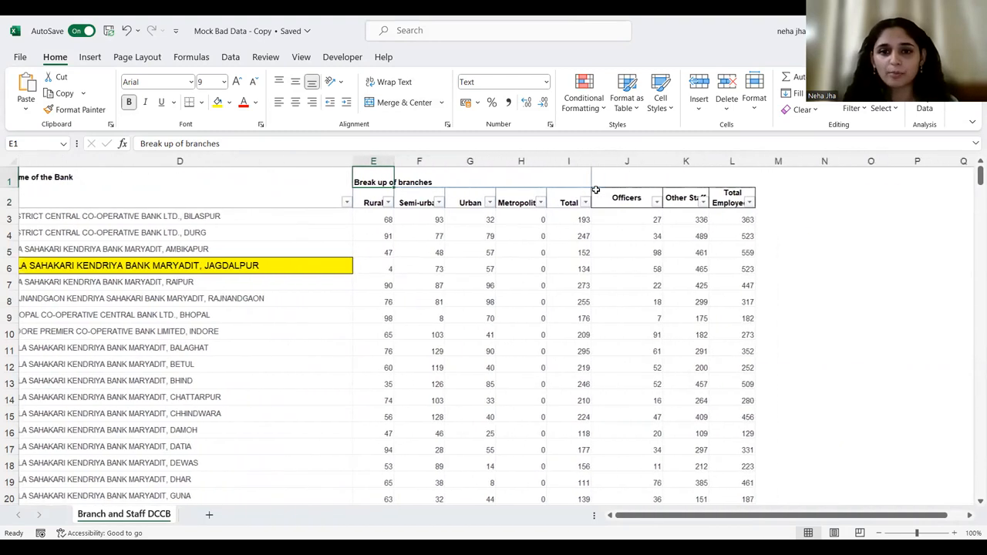
Copy the column headers from Rural through Total Employees in row 2 into row 1, starting at cell E1.
{"action": "left_click", "coordinate": [355, 202]}
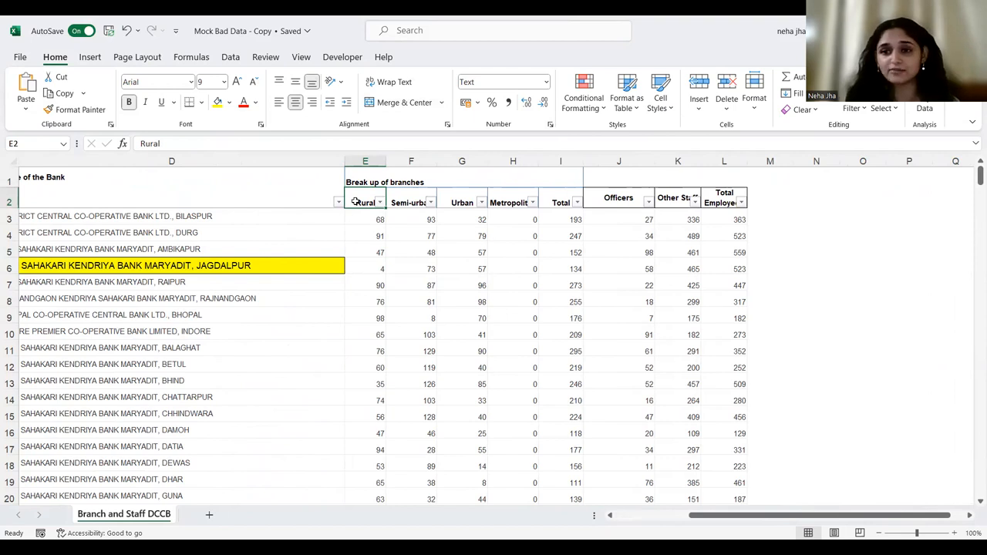
{"action": "key", "text": "ctrl+shift+Right"}
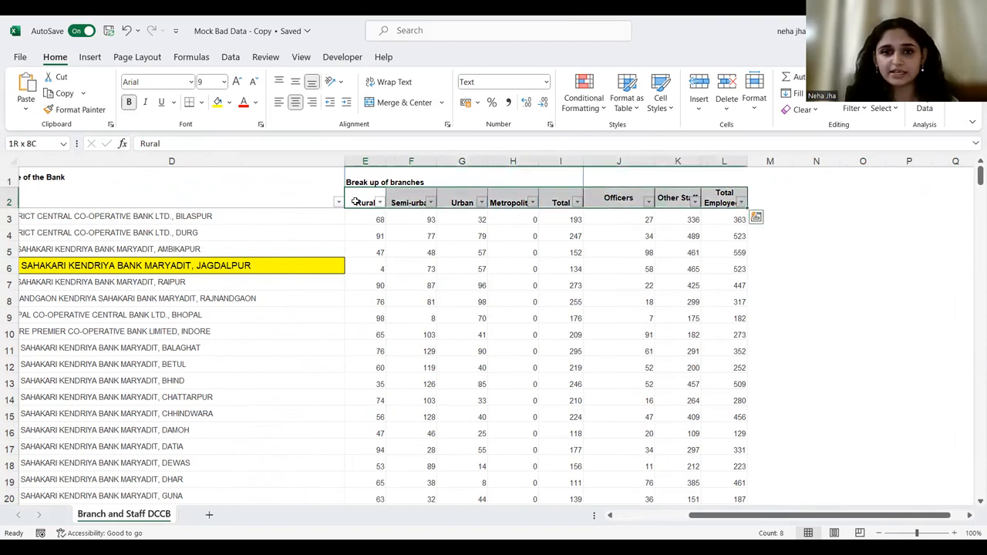
{"action": "key", "text": "ctrl+c"}
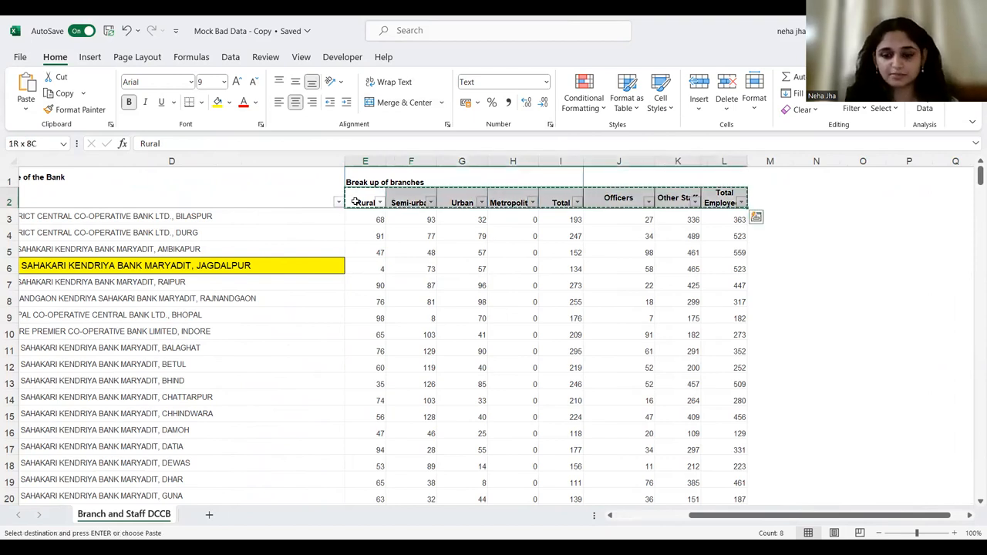
{"action": "key", "text": "Up"}
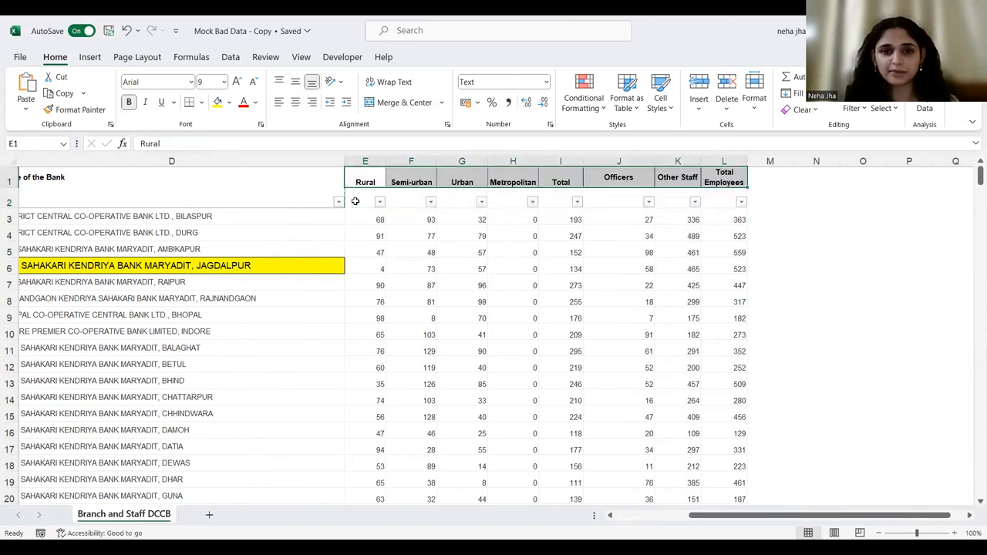
{"action": "key", "text": "ctrl+v"}
{"action": "scroll", "coordinate": [355, 201], "scroll_direction": "left", "scroll_amount": 5}
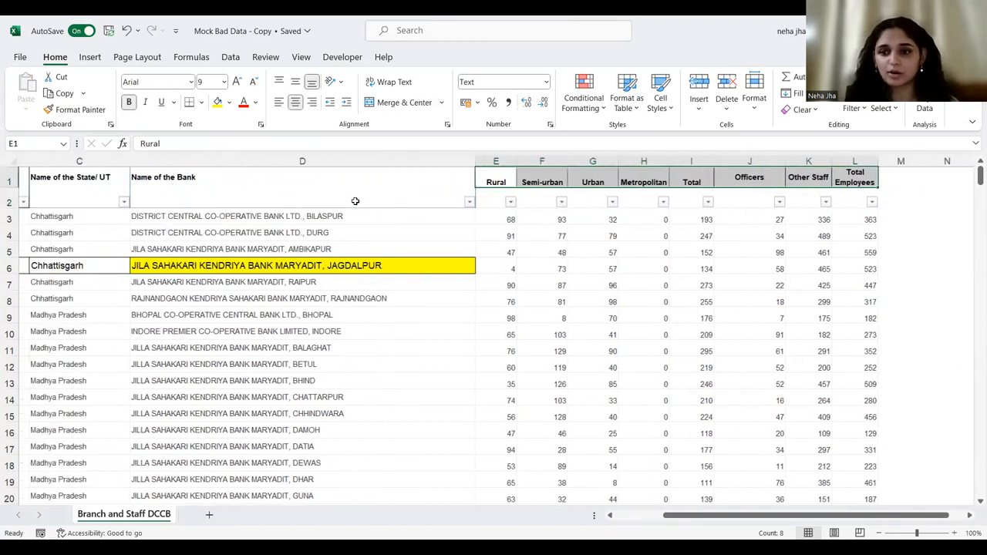
{"action": "scroll", "coordinate": [356, 201], "scroll_direction": "left", "scroll_amount": 1}
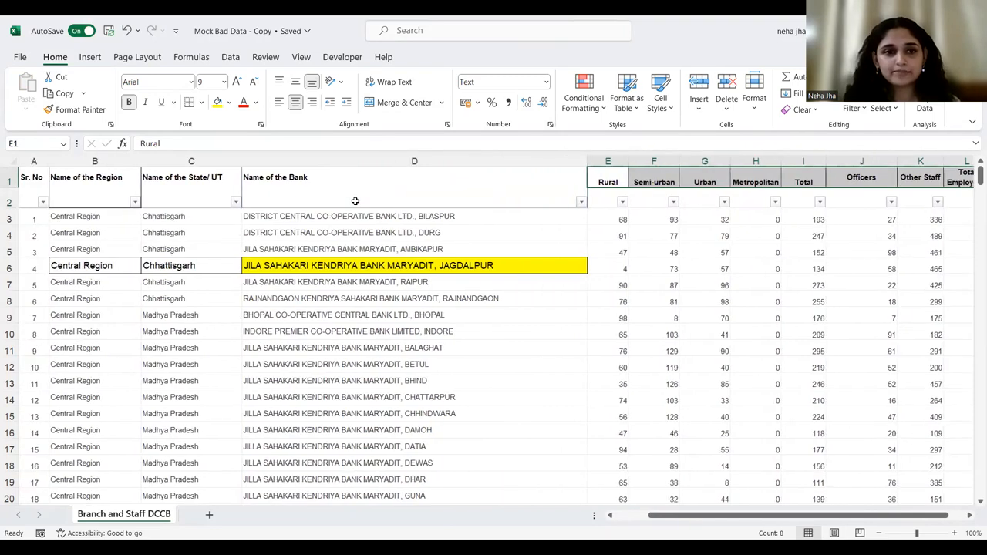
{"action": "left_click", "coordinate": [285, 196]}
{"action": "scroll", "coordinate": [289, 279], "scroll_direction": "down", "scroll_amount": 10}
{"action": "scroll", "coordinate": [308, 249], "scroll_direction": "up", "scroll_amount": 3}
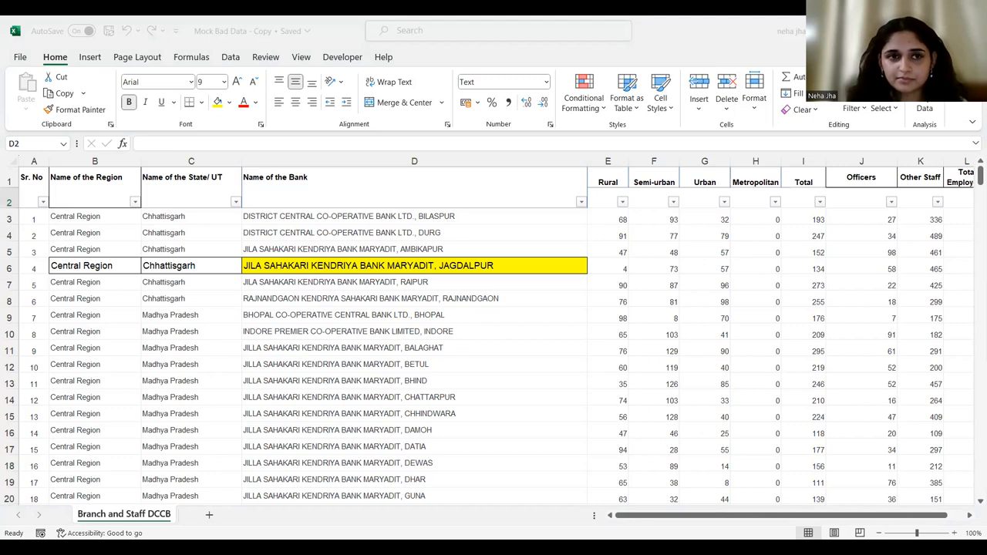
Switch to Power BI Desktop and import the Branch and Staff DCCB sheet from the Mock Bad Data - Copy workbook for transformation in Power Query.
{"action": "key", "text": "alt+Tab"}
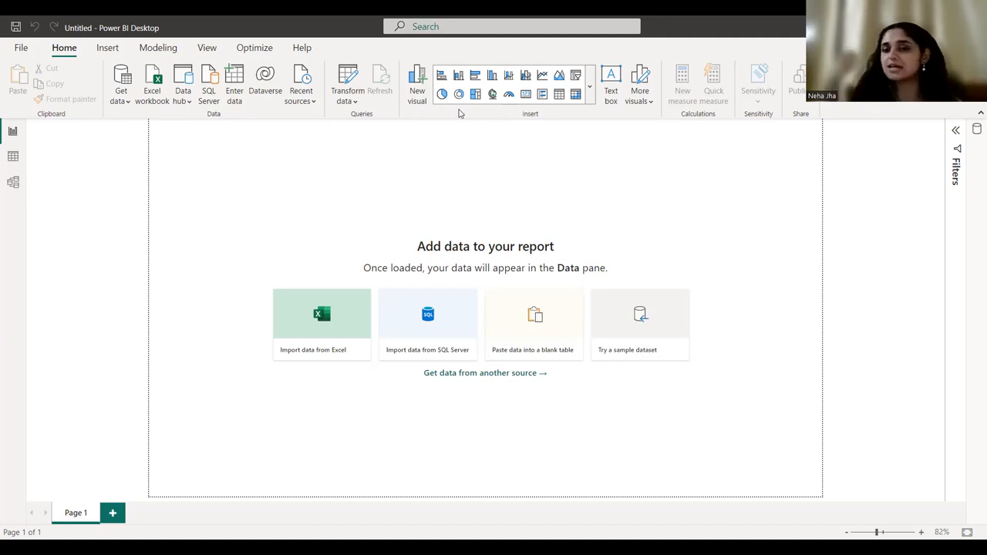
{"action": "left_click", "coordinate": [121, 91]}
{"action": "left_click", "coordinate": [145, 144]}
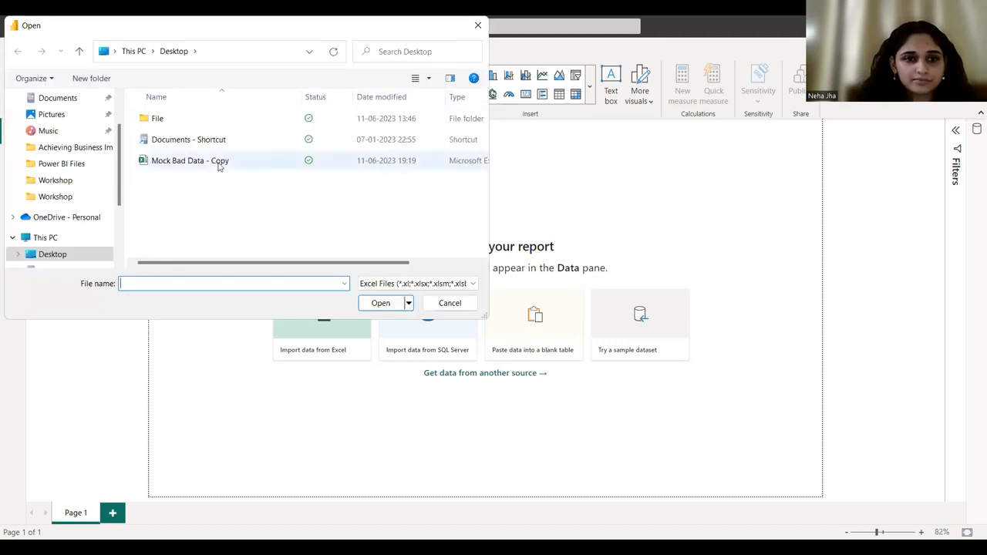
{"action": "left_click", "coordinate": [219, 165]}
{"action": "left_click", "coordinate": [371, 305]}
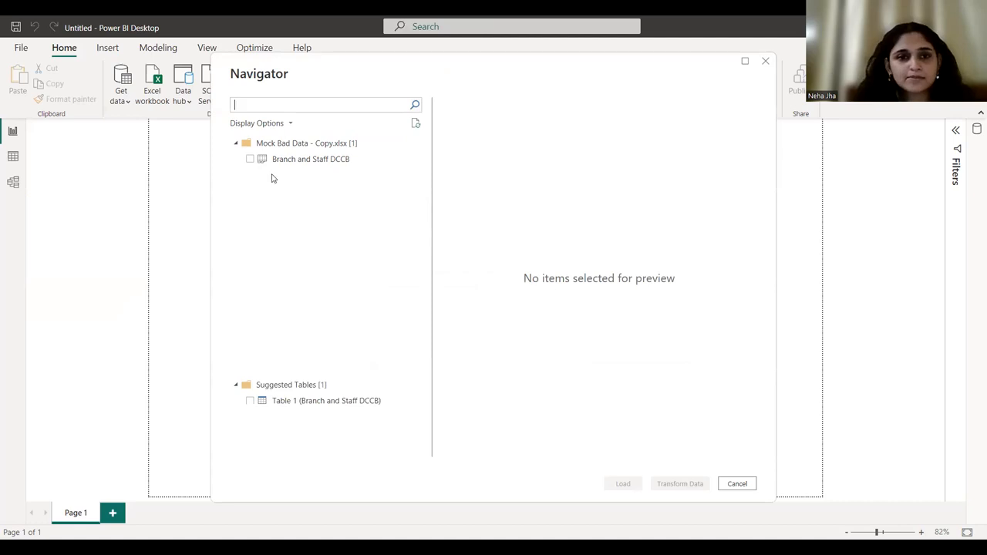
{"action": "left_click", "coordinate": [250, 160]}
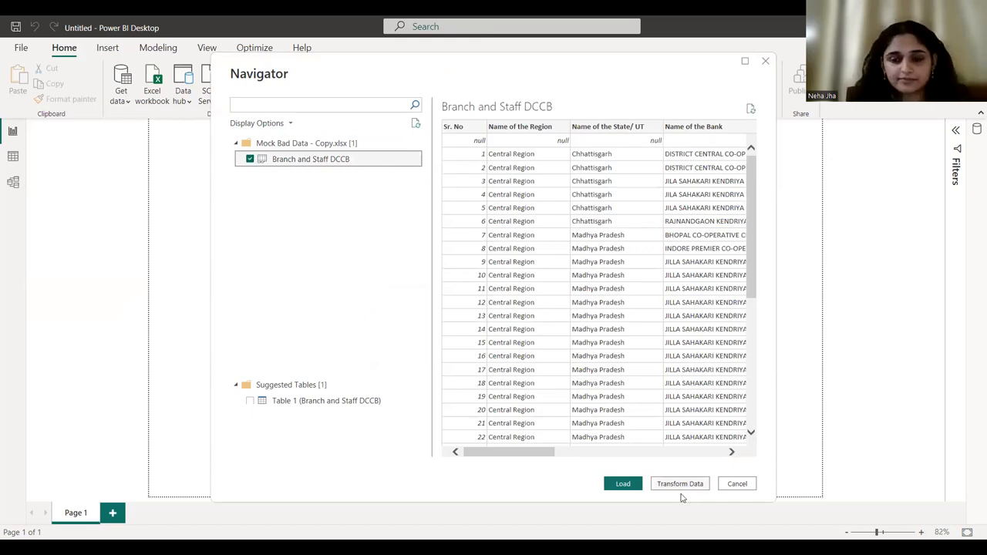
{"action": "left_click", "coordinate": [681, 491]}
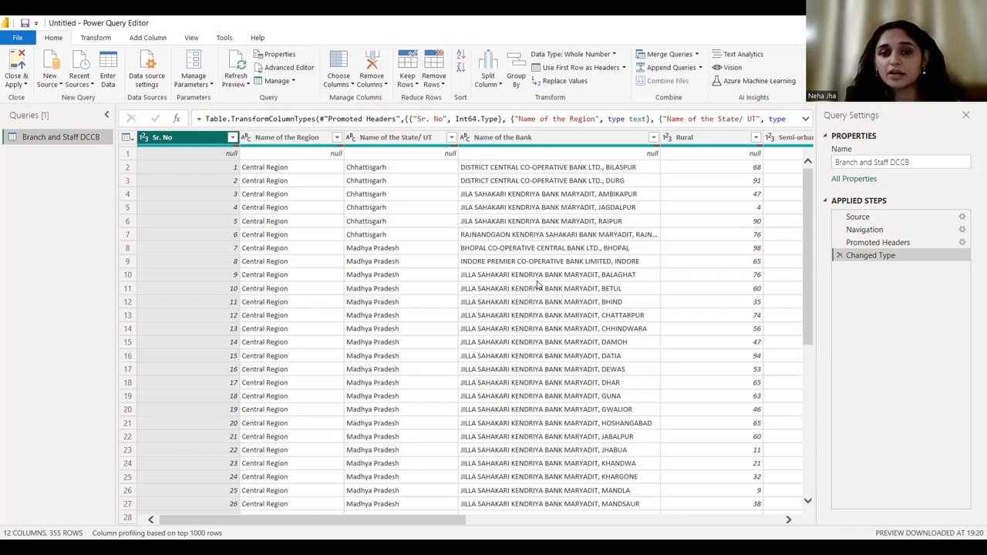
Remove the top 1 row, which holds only null values, from the Branch and Staff DCCB query.
{"action": "left_click", "coordinate": [128, 154]}
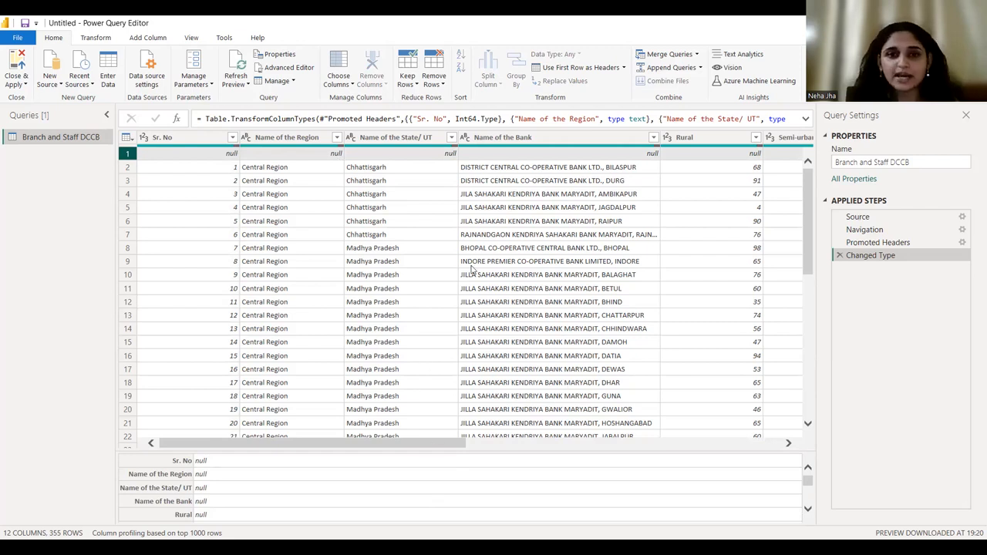
{"action": "left_click", "coordinate": [445, 85]}
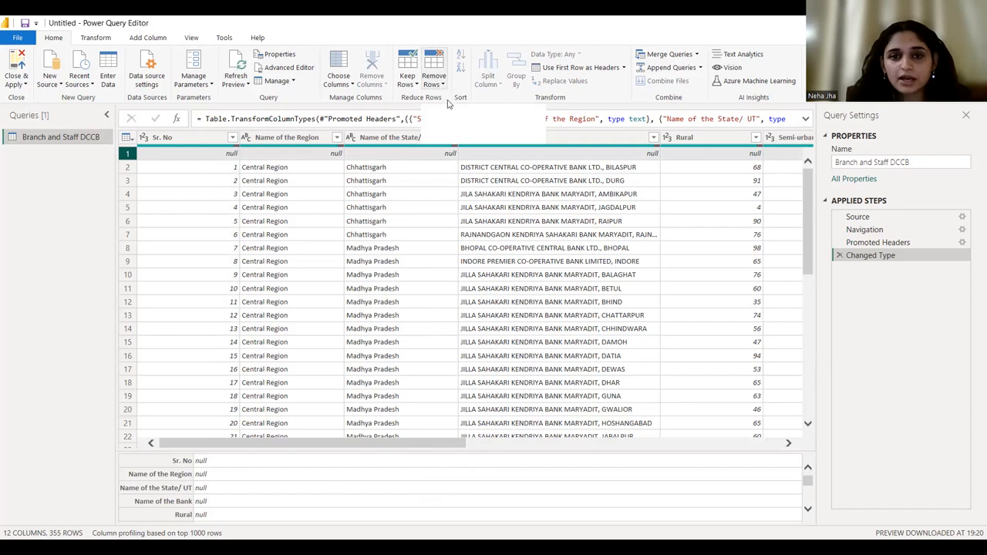
{"action": "left_click", "coordinate": [451, 100]}
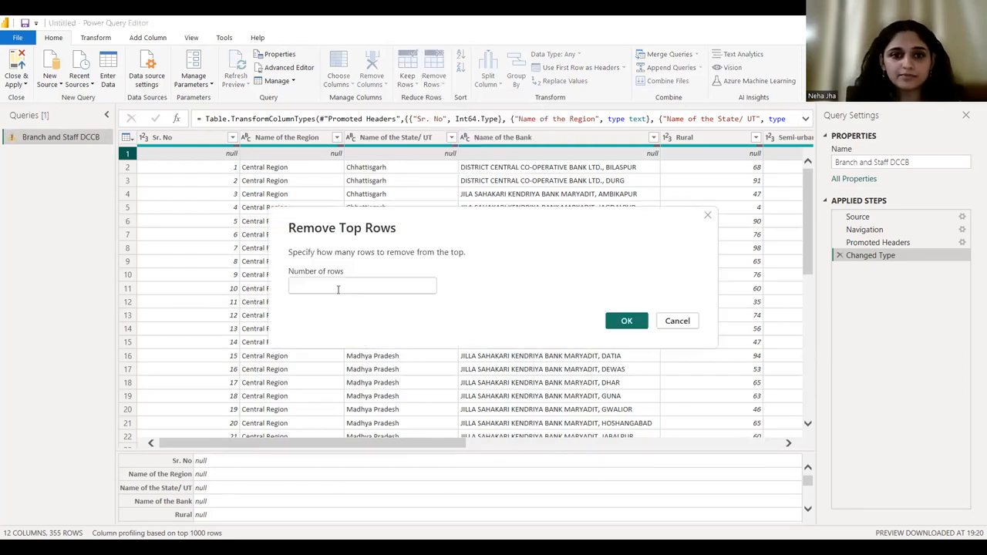
{"action": "left_click", "coordinate": [348, 283]}
{"action": "type", "text": "1"}
{"action": "left_click", "coordinate": [617, 321]}
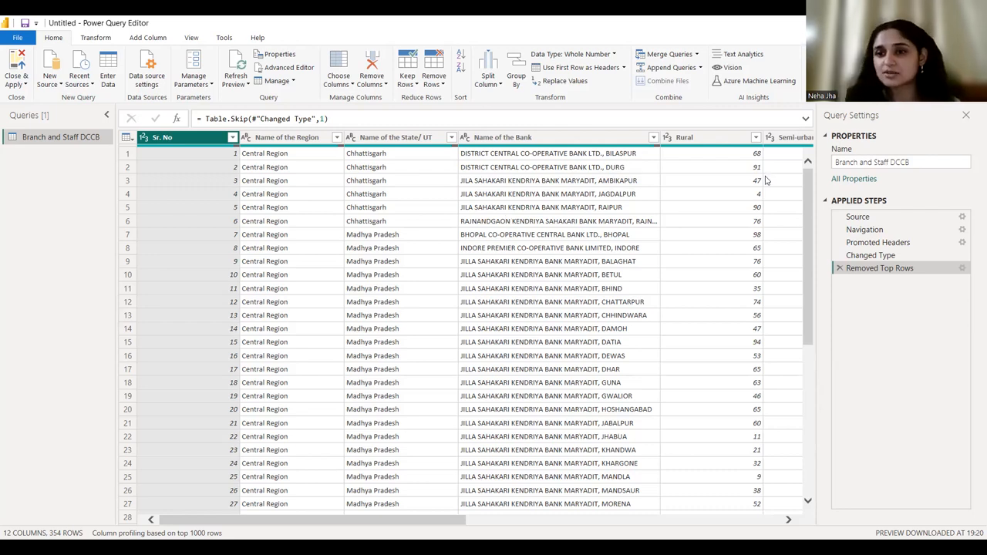
Remove the bottom 2 rows, the National Total row and the unlabelled totals row, from the query.
{"action": "left_click_drag", "start_coordinate": [807, 179], "coordinate": [788, 471]}
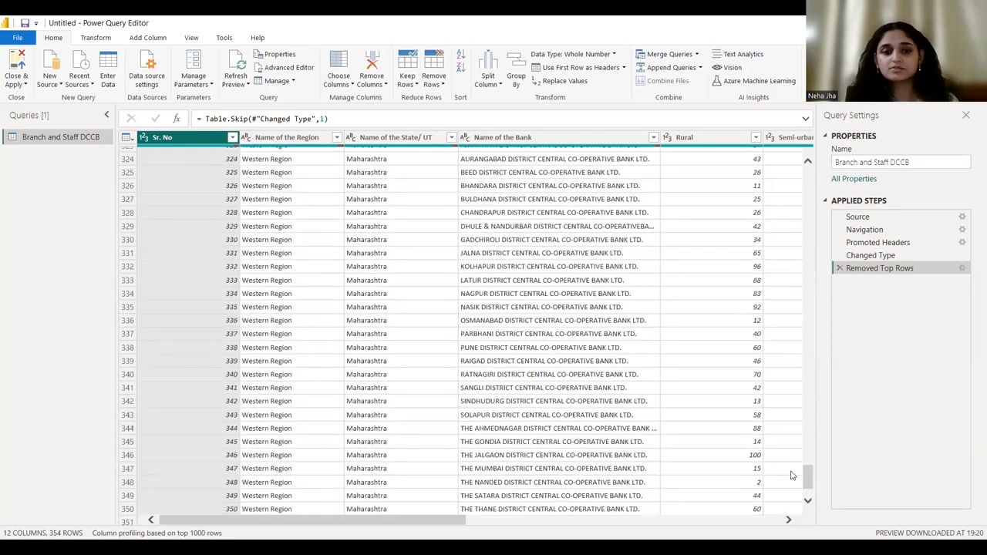
{"action": "scroll", "coordinate": [808, 484], "scroll_direction": "down", "scroll_amount": 2}
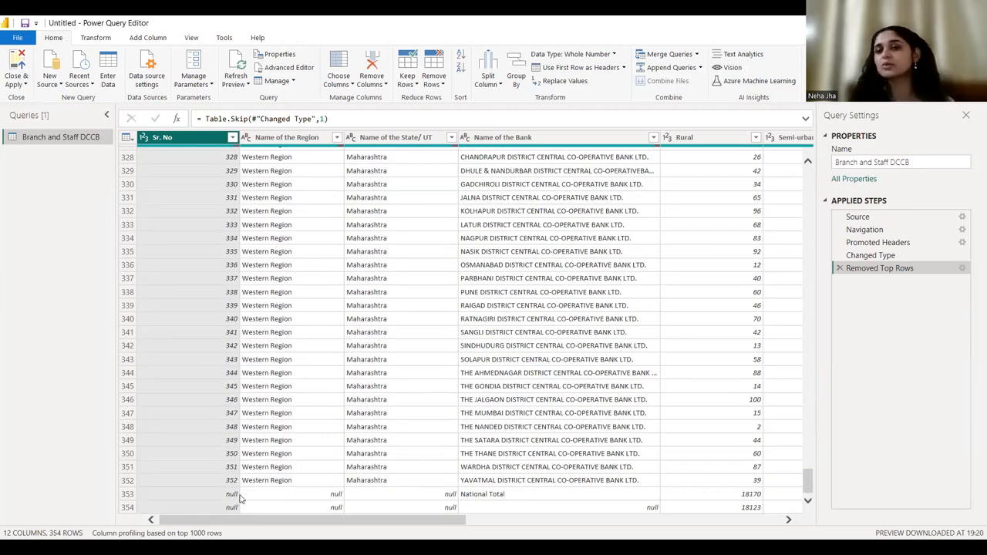
{"action": "scroll", "coordinate": [385, 378], "scroll_direction": "up", "scroll_amount": 3}
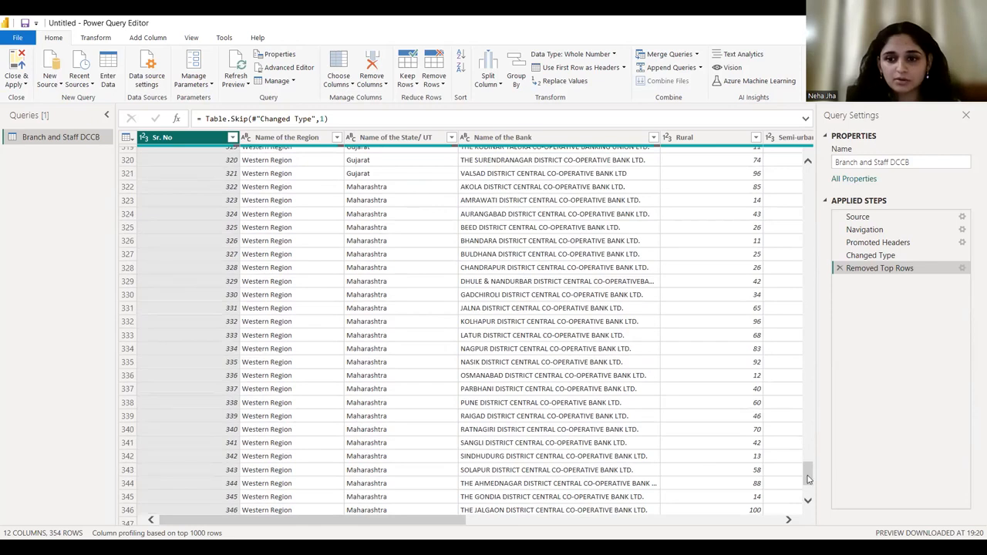
{"action": "scroll", "coordinate": [808, 479], "scroll_direction": "down", "scroll_amount": 3}
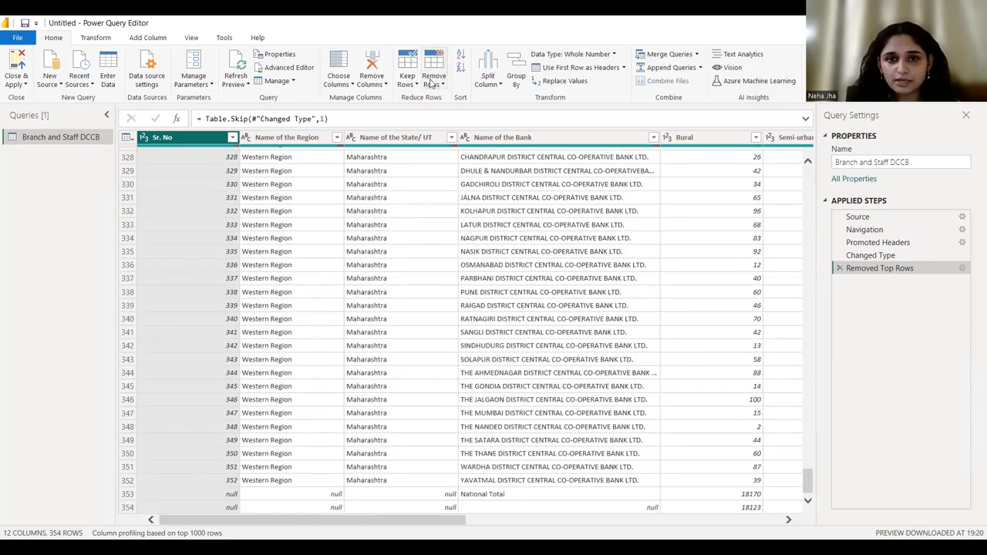
{"action": "left_click", "coordinate": [431, 84]}
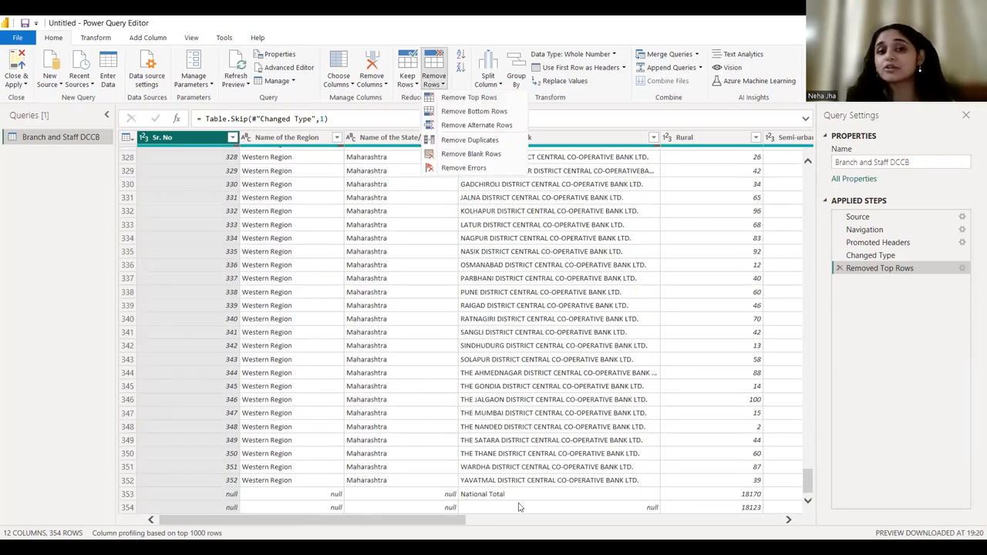
{"action": "left_click", "coordinate": [502, 113]}
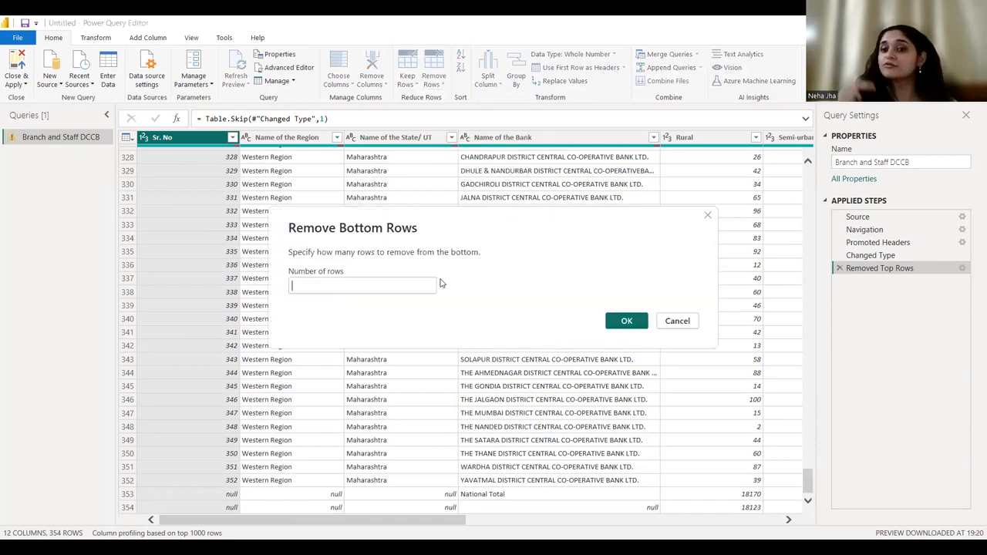
{"action": "type", "text": "2"}
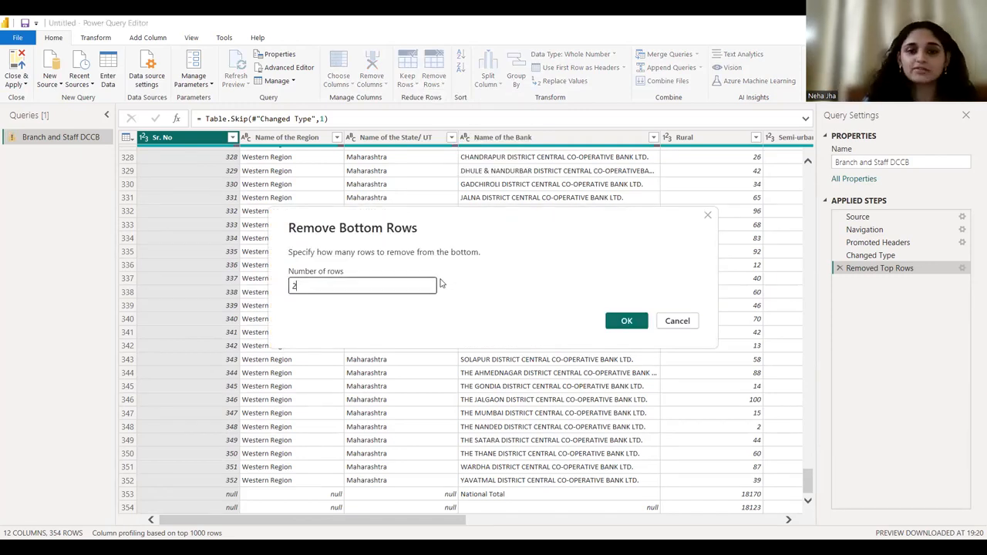
{"action": "left_click", "coordinate": [642, 327]}
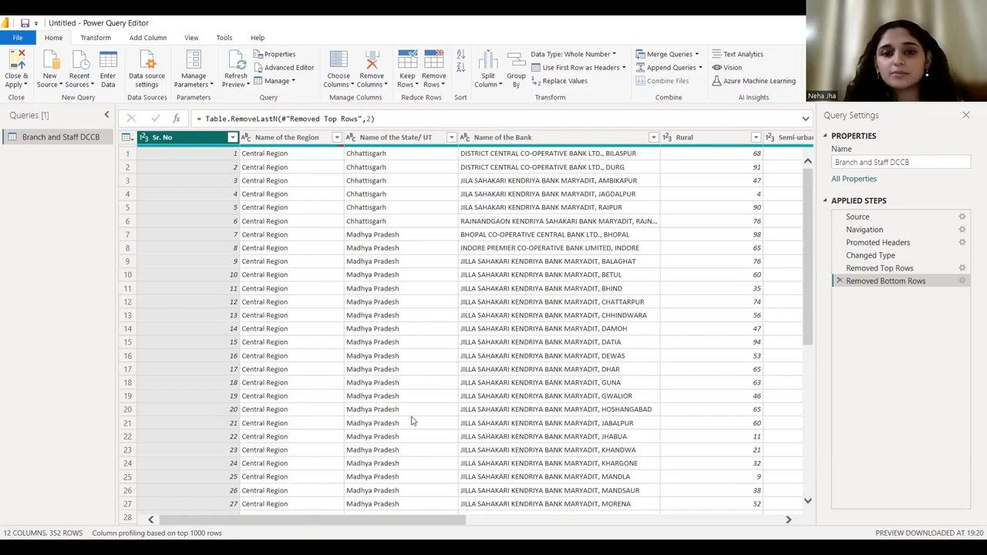
Examine the query's columns from Sr. No across the branch breakdown to Total Employees.
{"action": "scroll", "coordinate": [412, 420], "scroll_direction": "right", "scroll_amount": 2}
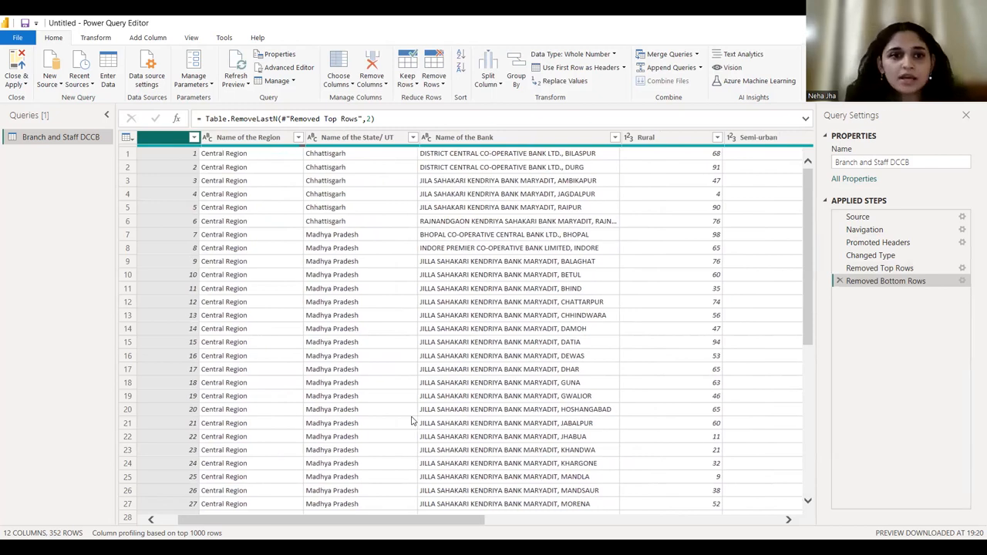
{"action": "scroll", "coordinate": [411, 420], "scroll_direction": "right", "scroll_amount": 10}
{"action": "scroll", "coordinate": [412, 420], "scroll_direction": "right", "scroll_amount": 4}
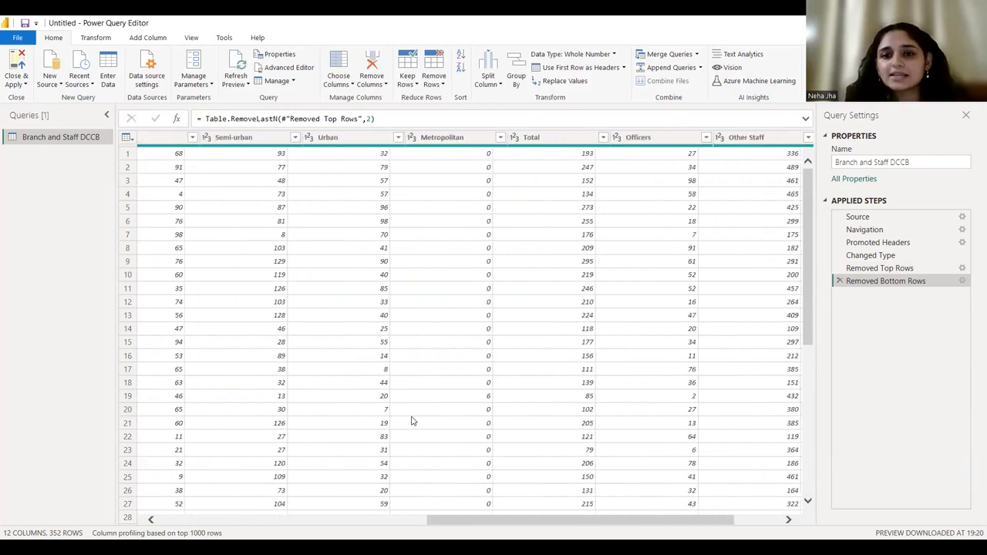
{"action": "scroll", "coordinate": [412, 421], "scroll_direction": "left", "scroll_amount": 12}
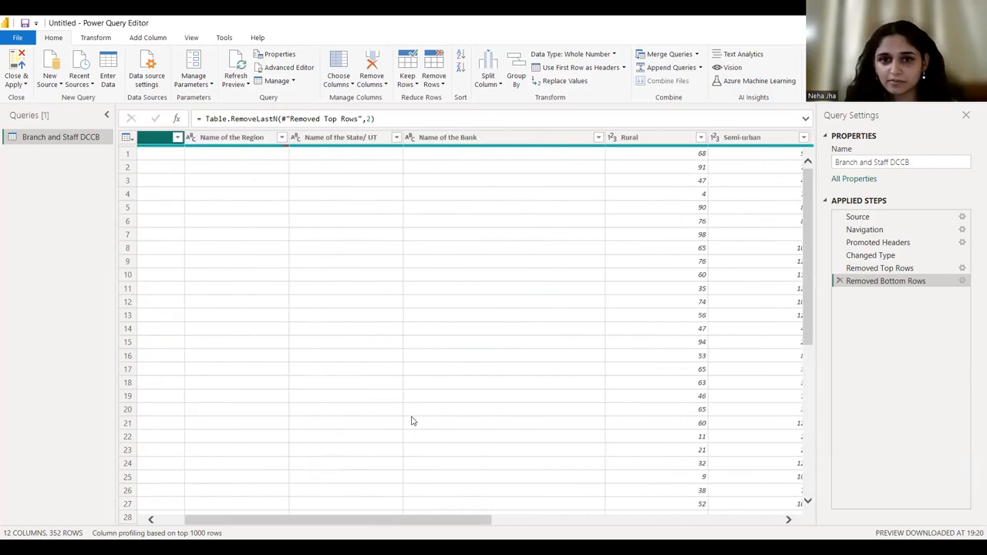
{"action": "scroll", "coordinate": [411, 421], "scroll_direction": "right", "scroll_amount": 2}
{"action": "scroll", "coordinate": [412, 421], "scroll_direction": "right", "scroll_amount": 2}
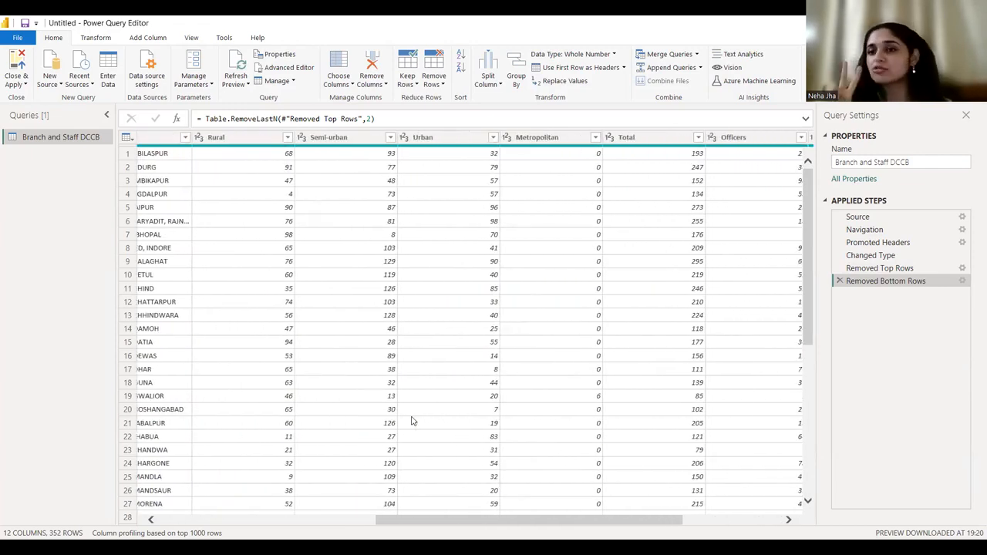
{"action": "scroll", "coordinate": [412, 421], "scroll_direction": "left", "scroll_amount": 8}
{"action": "scroll", "coordinate": [412, 420], "scroll_direction": "right", "scroll_amount": 3}
{"action": "scroll", "coordinate": [412, 421], "scroll_direction": "right", "scroll_amount": 1}
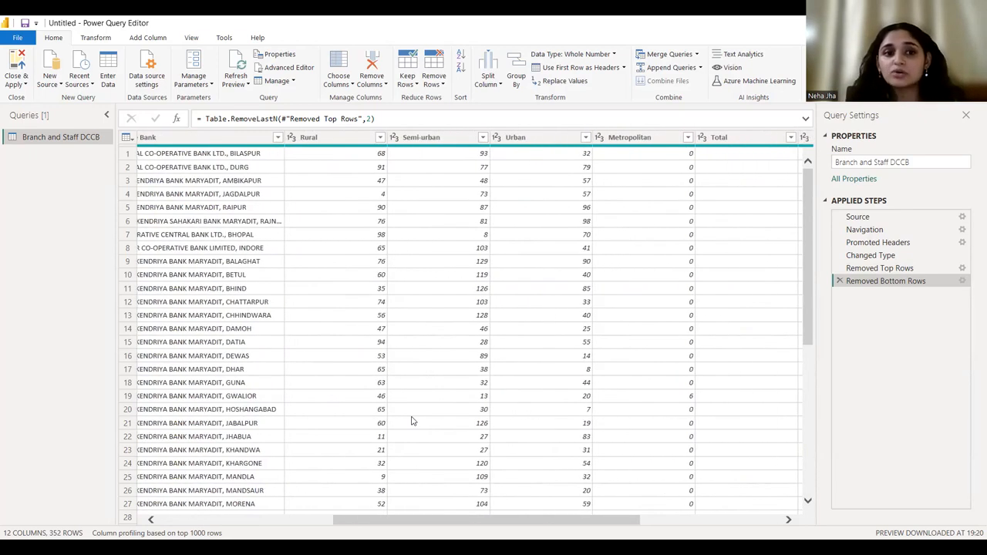
{"action": "scroll", "coordinate": [412, 420], "scroll_direction": "left", "scroll_amount": 3}
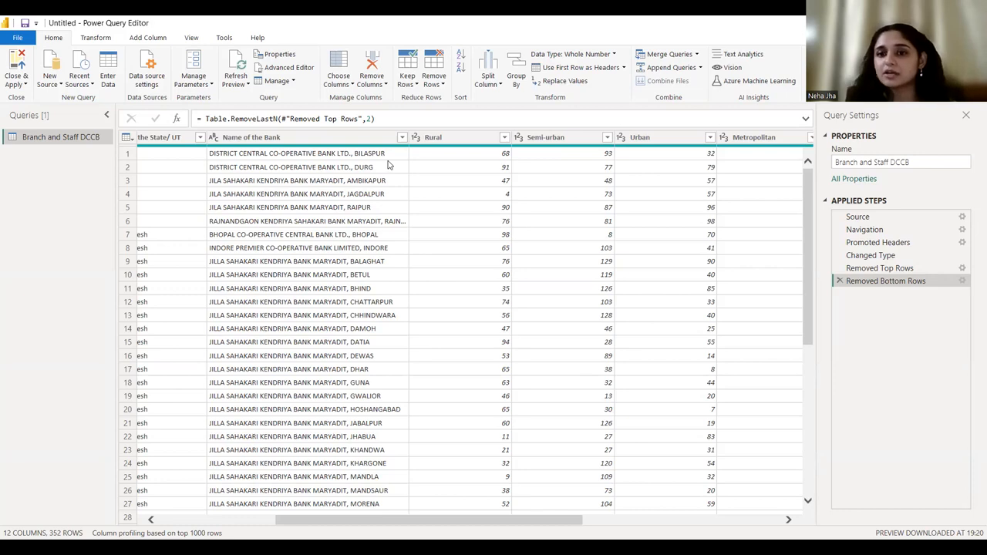
{"action": "scroll", "coordinate": [389, 164], "scroll_direction": "right", "scroll_amount": 3}
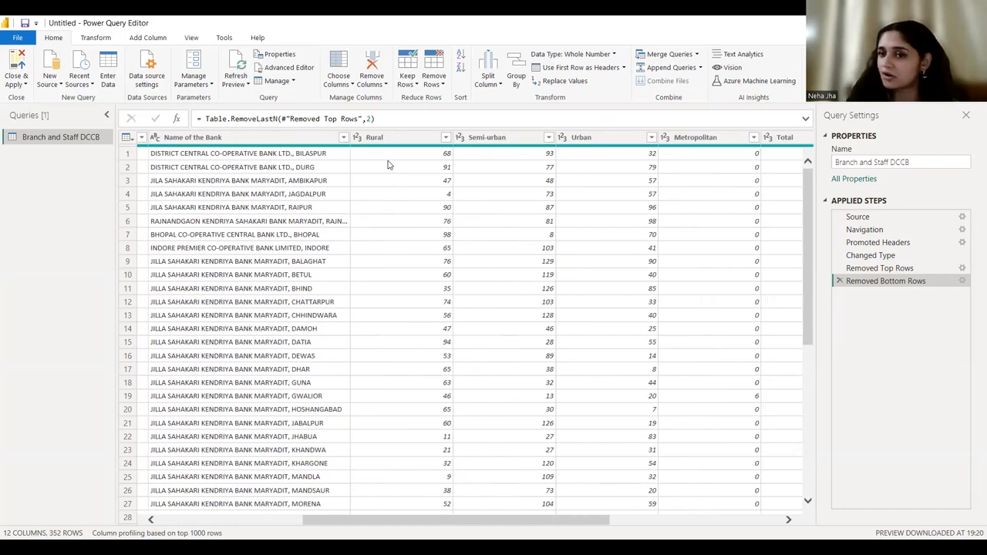
{"action": "scroll", "coordinate": [388, 164], "scroll_direction": "right", "scroll_amount": 5}
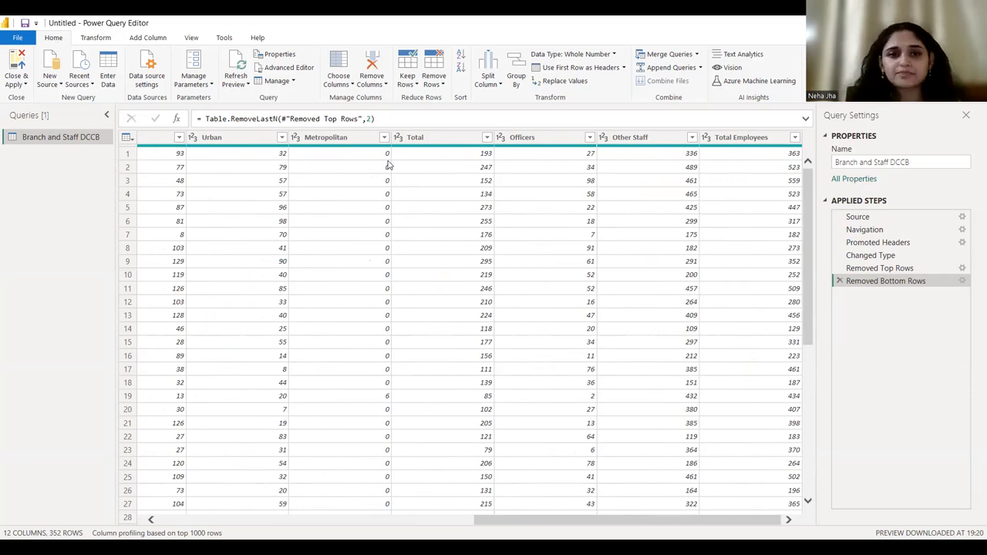
{"action": "scroll", "coordinate": [401, 221], "scroll_direction": "left", "scroll_amount": 10}
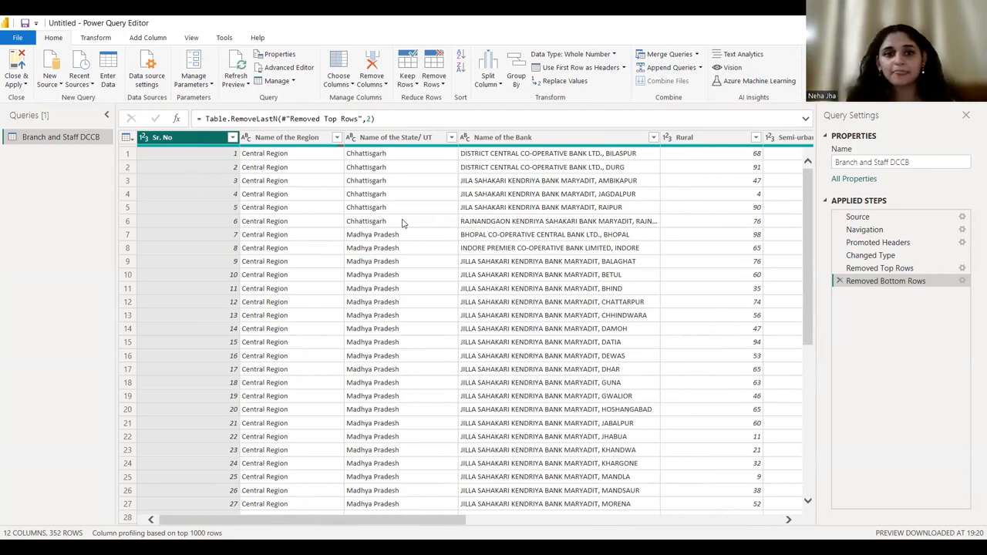
{"action": "scroll", "coordinate": [402, 223], "scroll_direction": "right", "scroll_amount": 5}
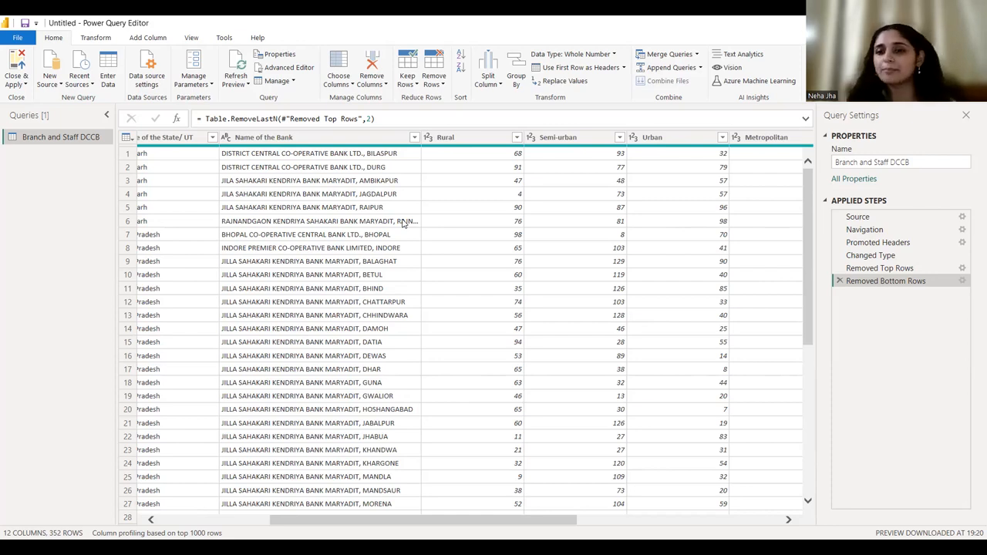
{"action": "scroll", "coordinate": [402, 223], "scroll_direction": "right", "scroll_amount": 2}
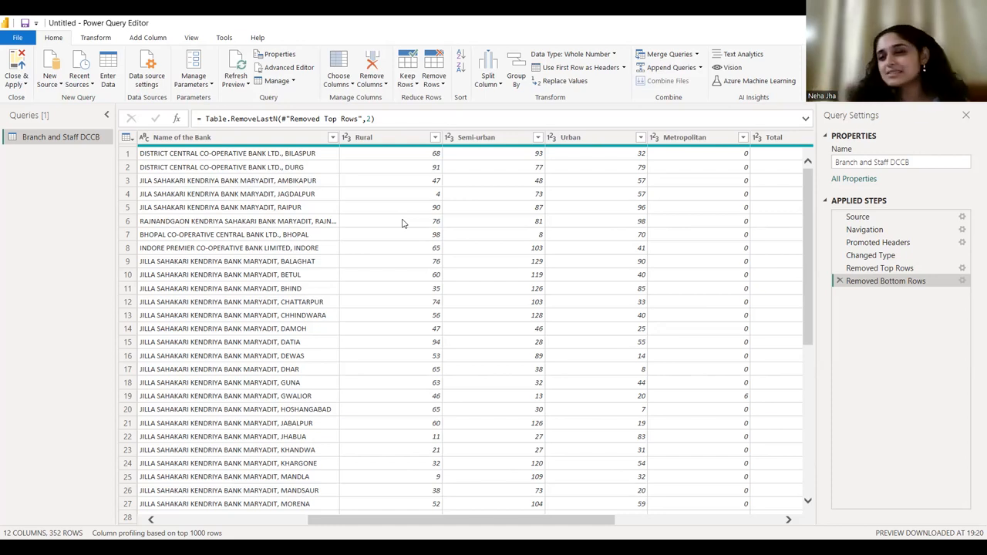
Duplicate the Branch and Staff DCCB query.
{"action": "scroll", "coordinate": [402, 222], "scroll_direction": "left", "scroll_amount": 3}
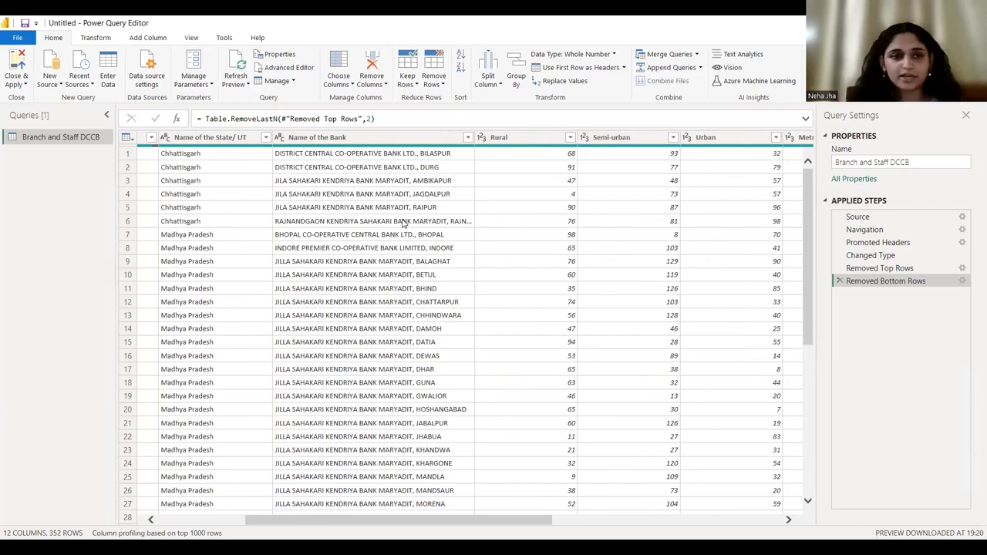
{"action": "scroll", "coordinate": [402, 223], "scroll_direction": "left", "scroll_amount": 3}
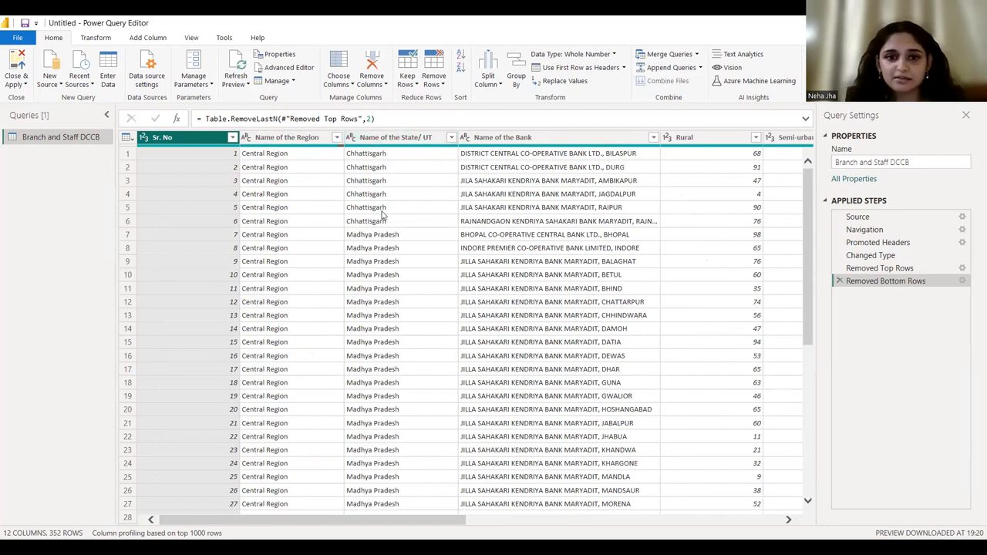
{"action": "scroll", "coordinate": [381, 216], "scroll_direction": "right", "scroll_amount": 5}
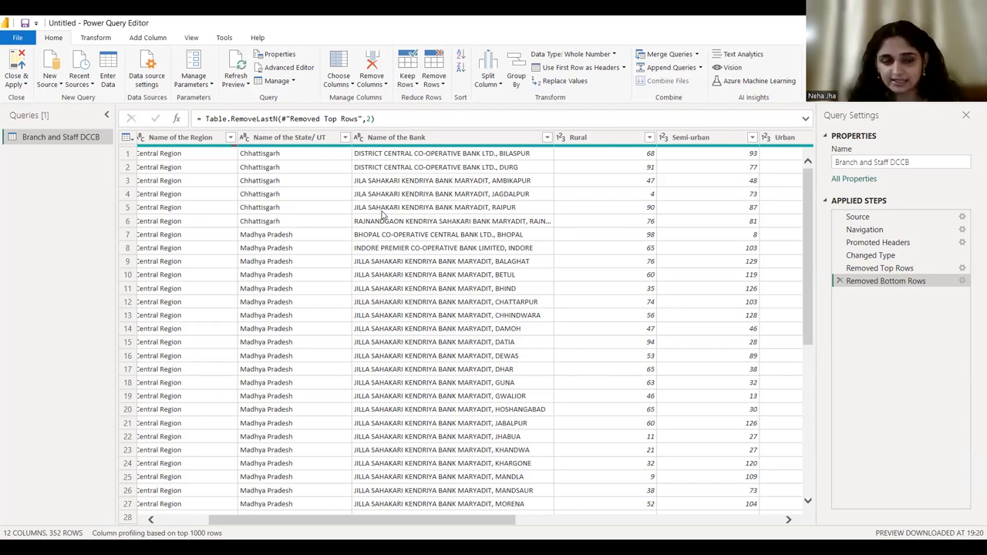
{"action": "right_click", "coordinate": [66, 144]}
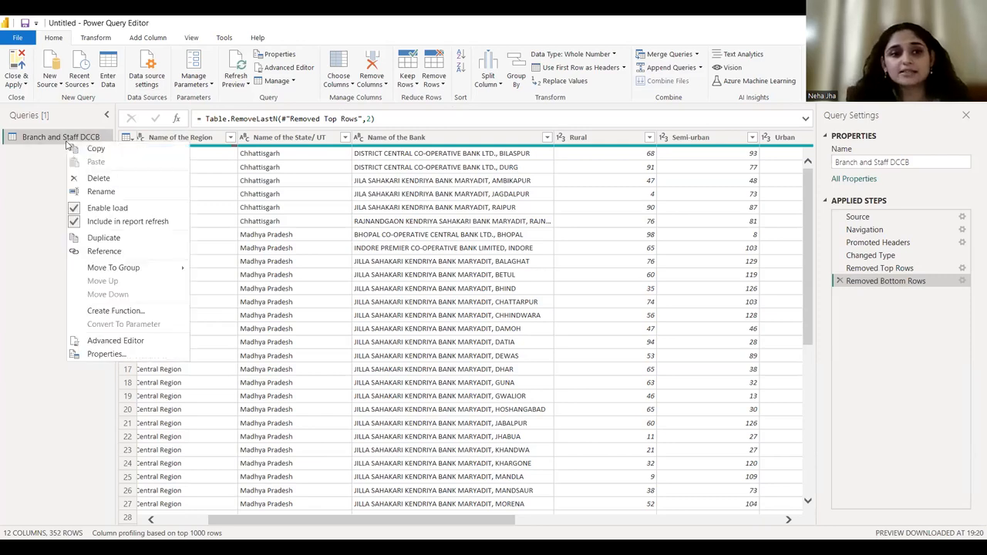
{"action": "left_click", "coordinate": [117, 240]}
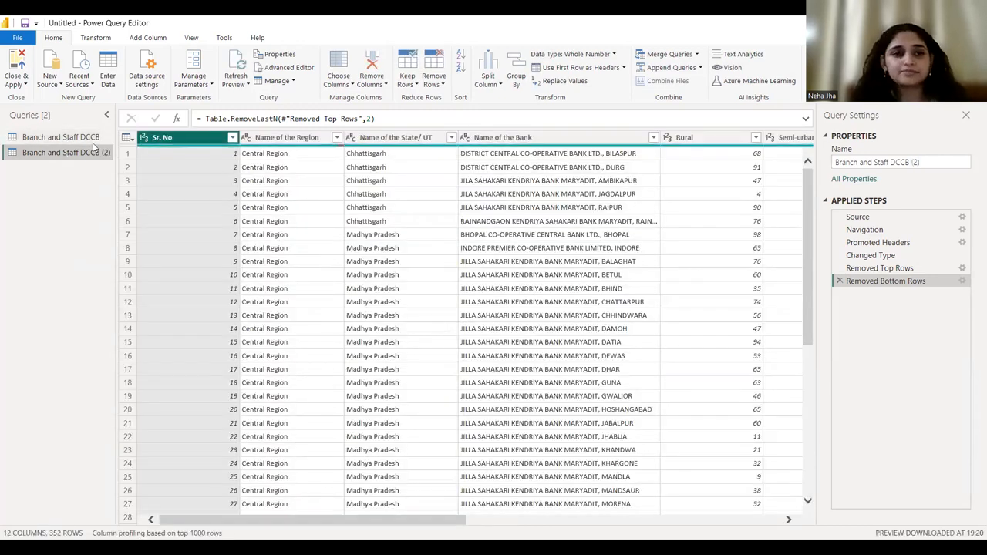
Rename the original Branch and Staff DCCB query as Fact_Branch.
{"action": "left_click", "coordinate": [93, 139]}
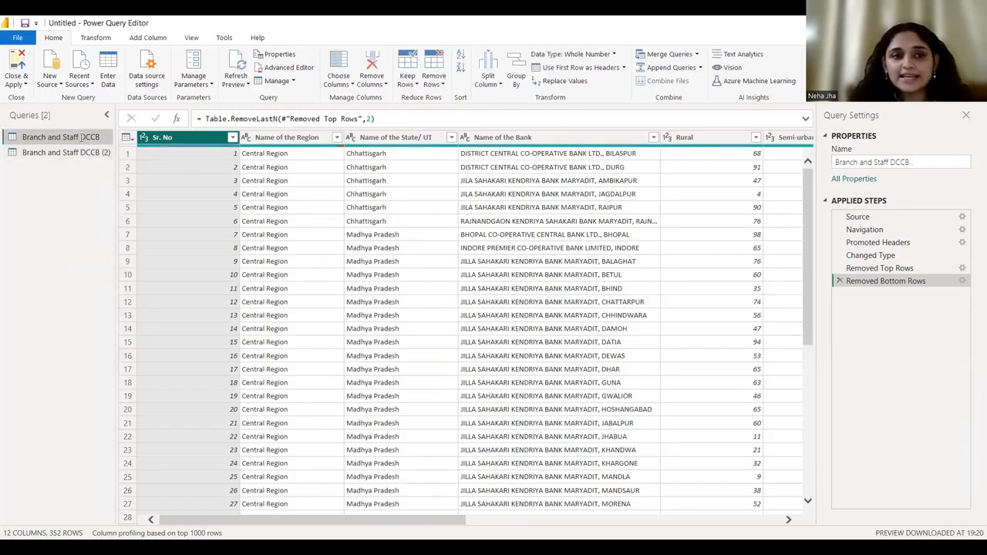
{"action": "double_click", "coordinate": [82, 138]}
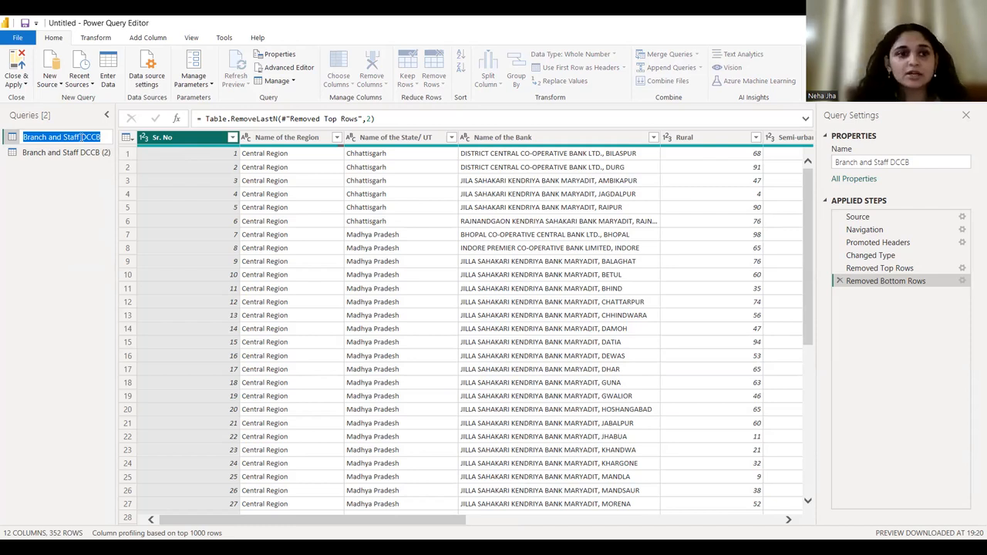
{"action": "left_click", "coordinate": [70, 195]}
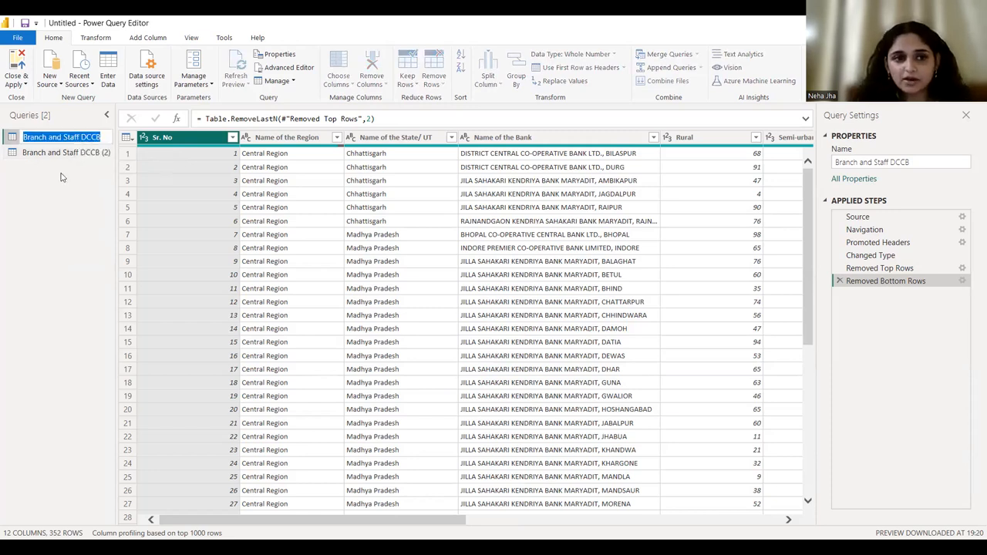
{"action": "right_click", "coordinate": [83, 137]}
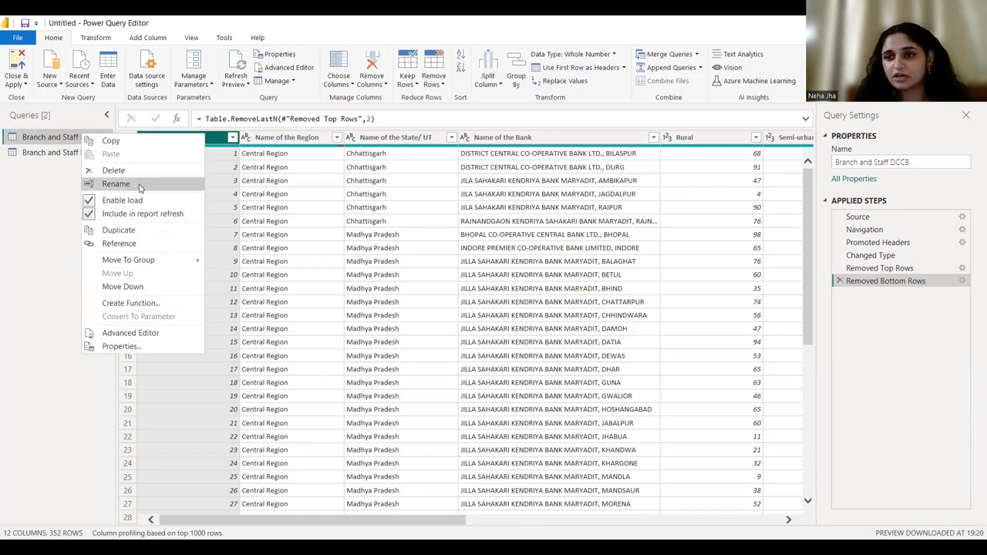
{"action": "left_click", "coordinate": [97, 184]}
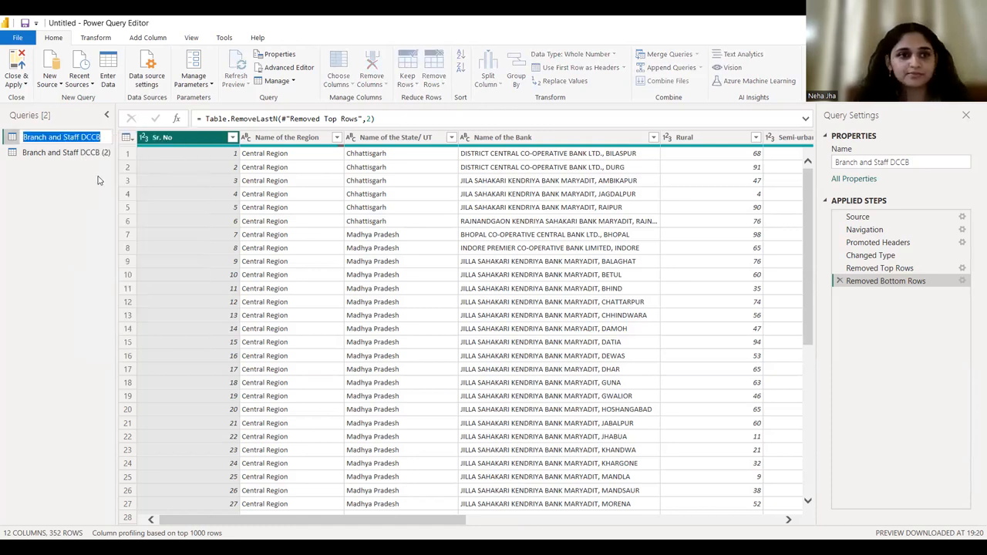
{"action": "type", "text": "Fact_Branch"}
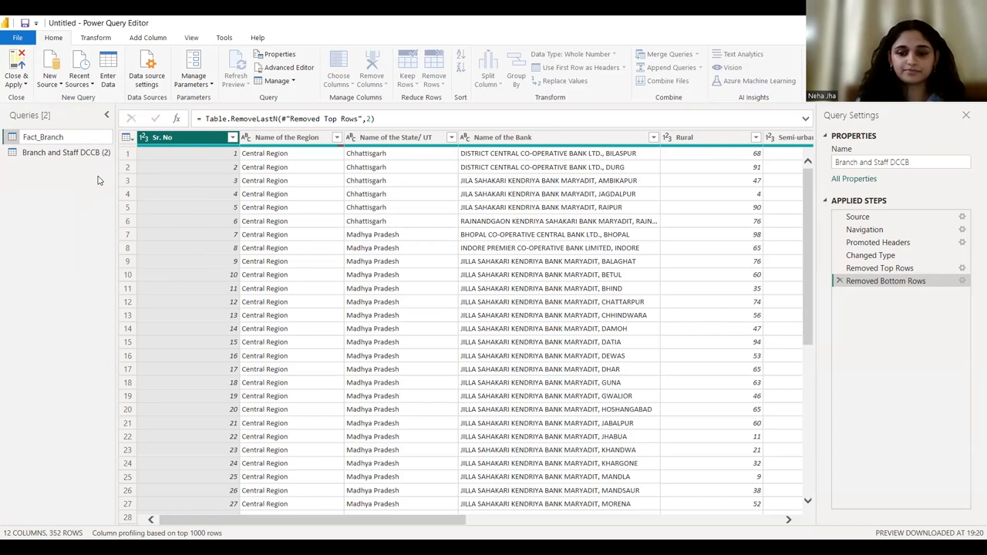
{"action": "key", "text": "Return"}
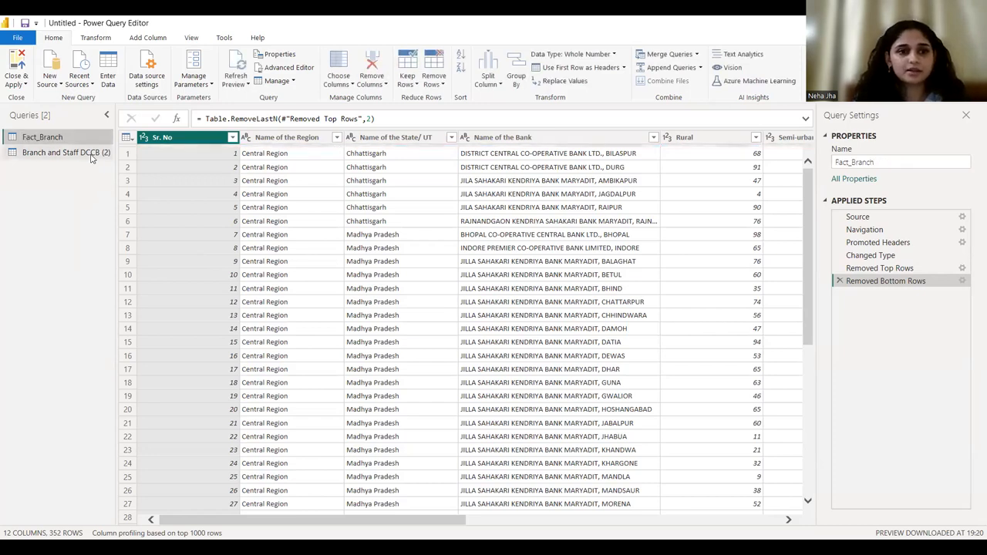
Rename the duplicated Branch and Staff DCCB (2) query as Fact_Employee.
{"action": "left_click", "coordinate": [91, 155]}
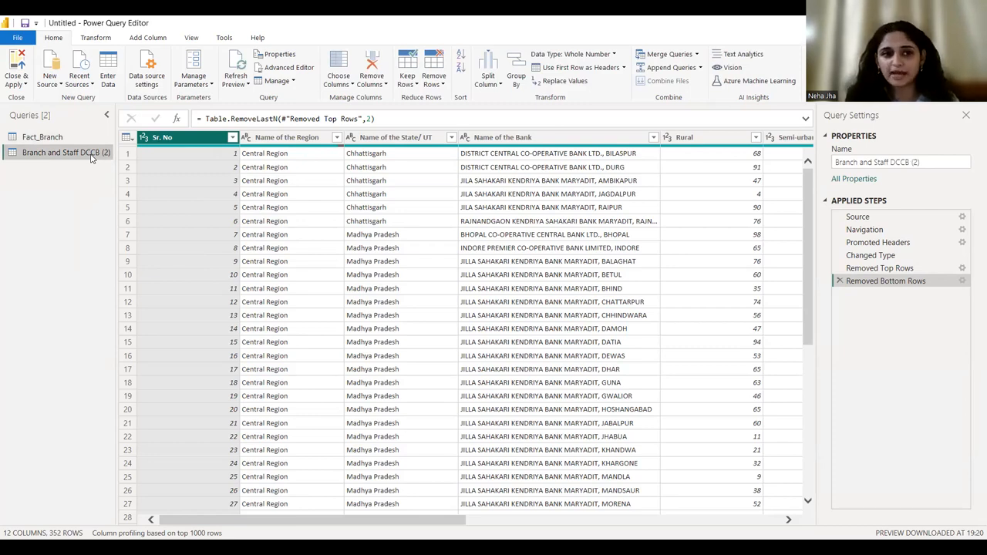
{"action": "double_click", "coordinate": [91, 153]}
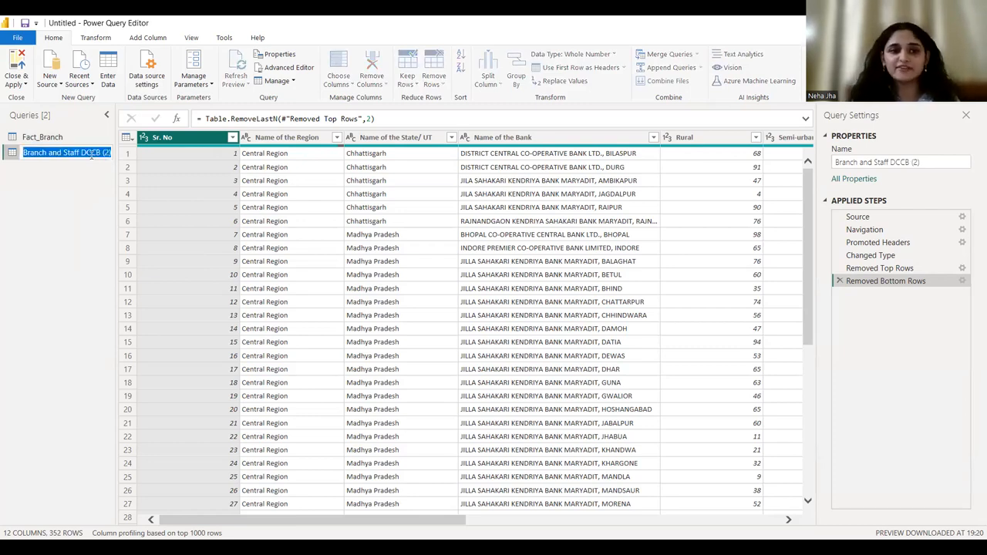
{"action": "type", "text": "Fact_E"}
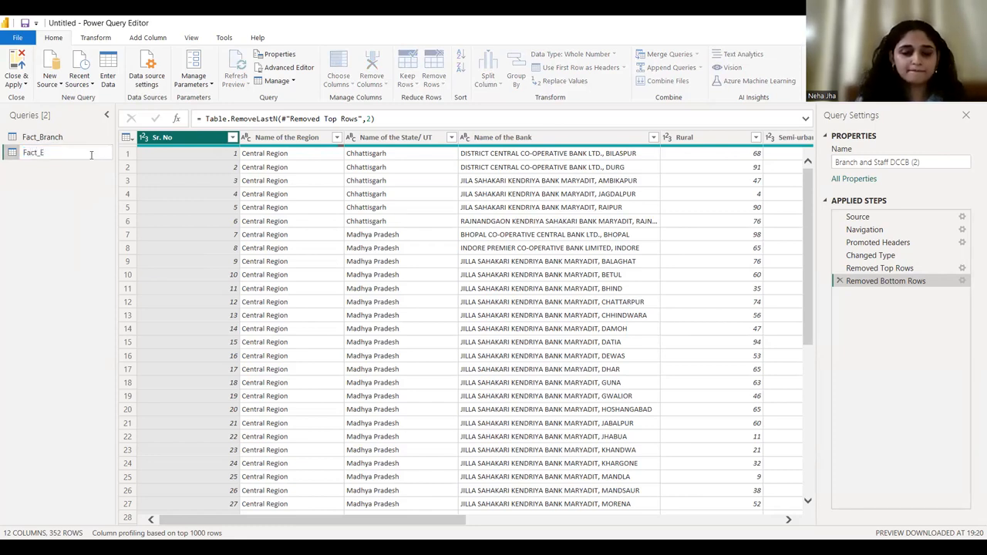
{"action": "type", "text": "mployee"}
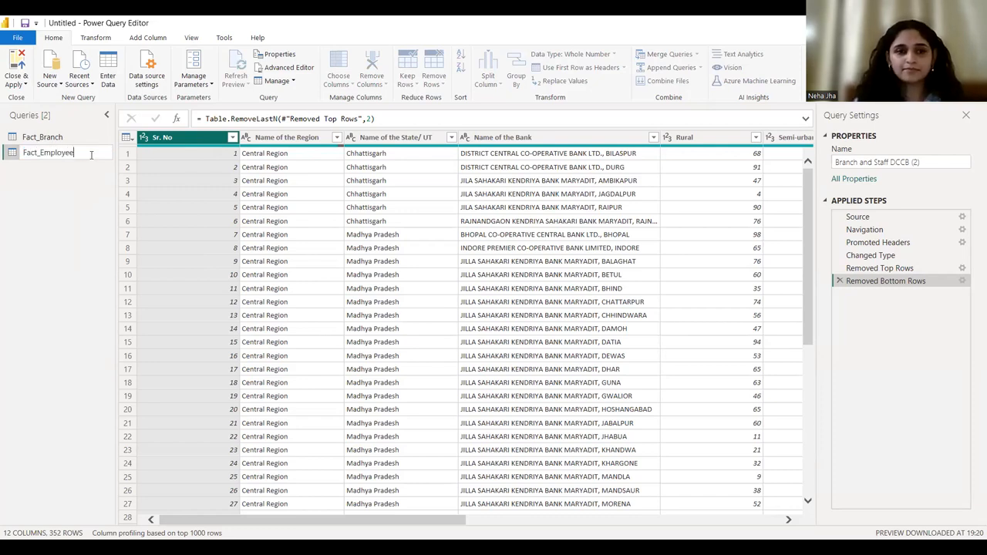
{"action": "key", "text": "Return"}
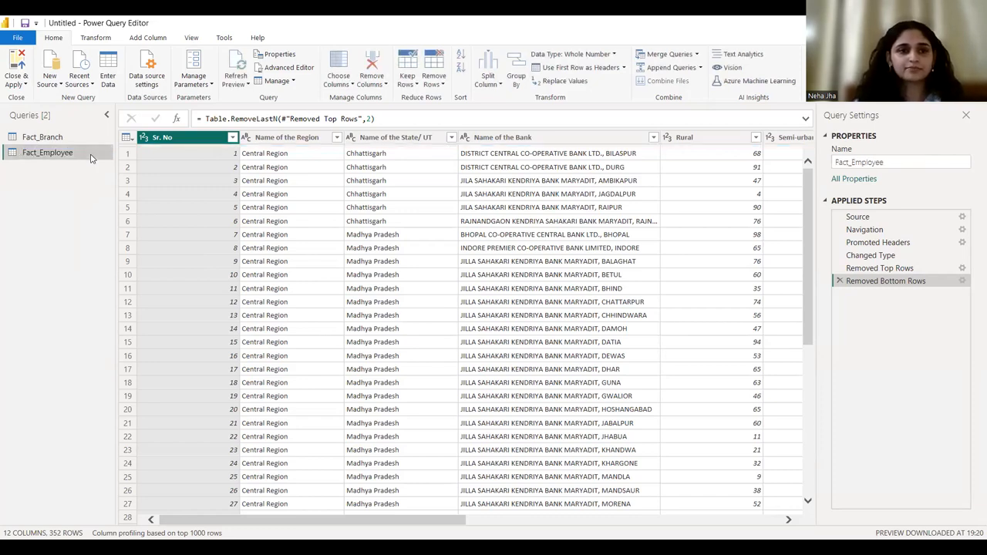
Remove the Sr. No, Officers, Other Staff, Total Employees and Total columns from the Fact_Branch query.
{"action": "left_click", "coordinate": [86, 139]}
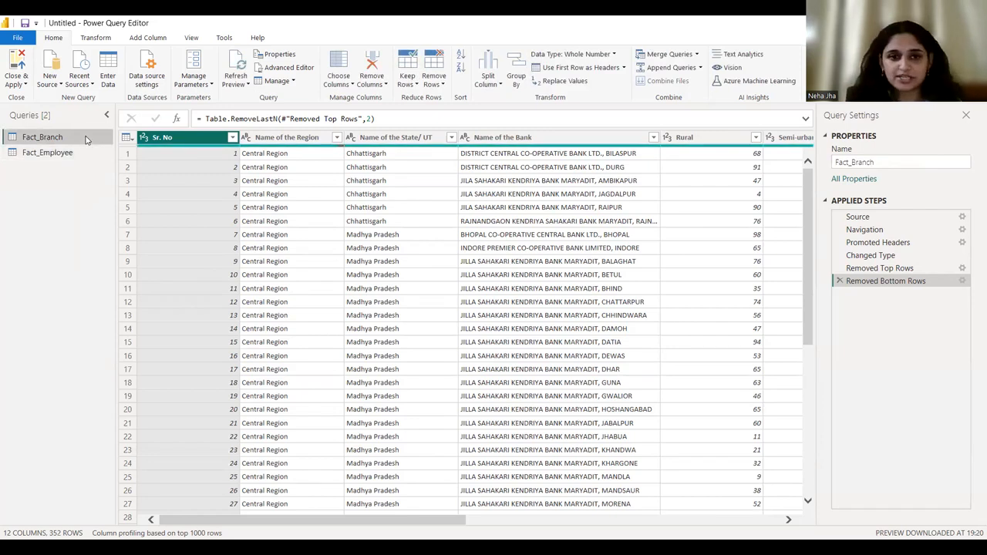
{"action": "scroll", "coordinate": [509, 283], "scroll_direction": "right", "scroll_amount": 5}
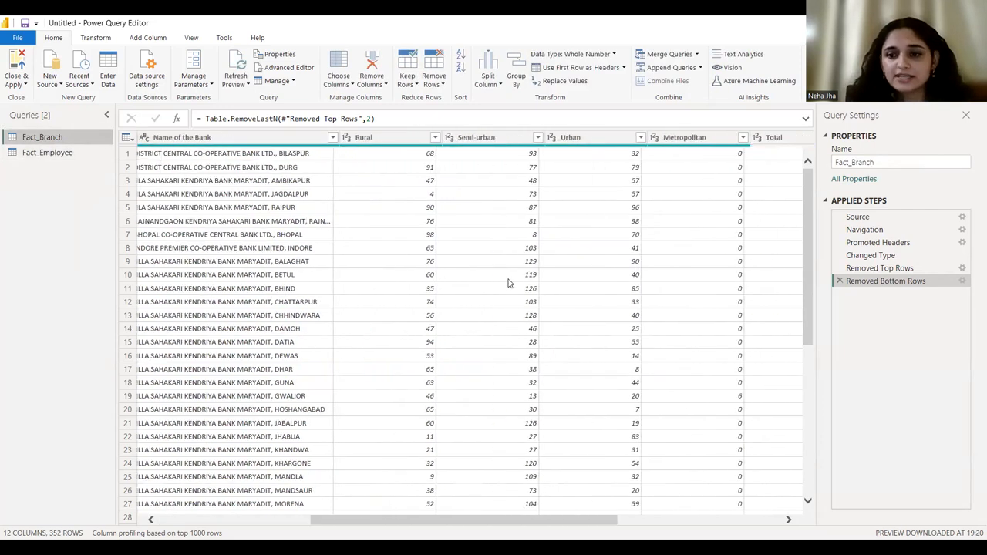
{"action": "scroll", "coordinate": [508, 283], "scroll_direction": "right", "scroll_amount": 5}
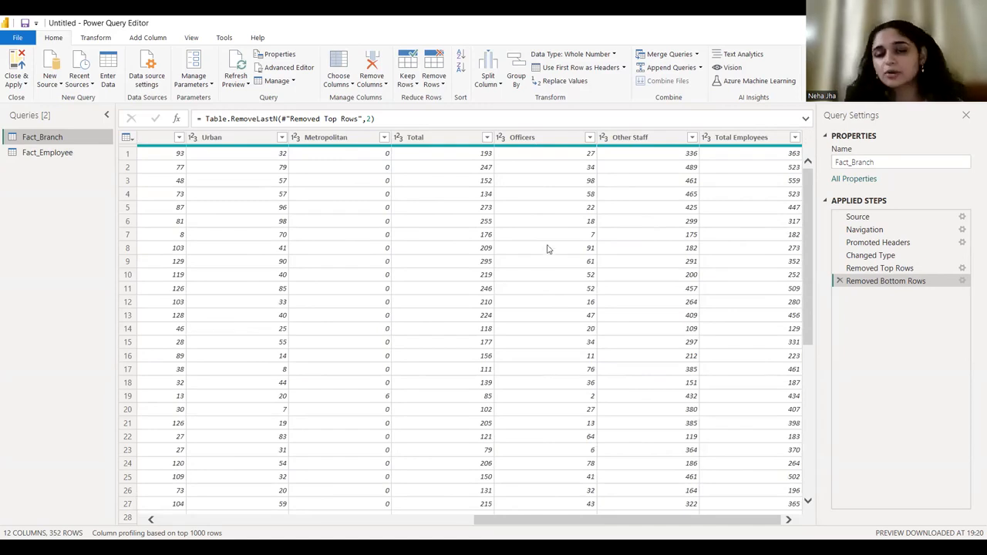
{"action": "left_click", "coordinate": [529, 138]}
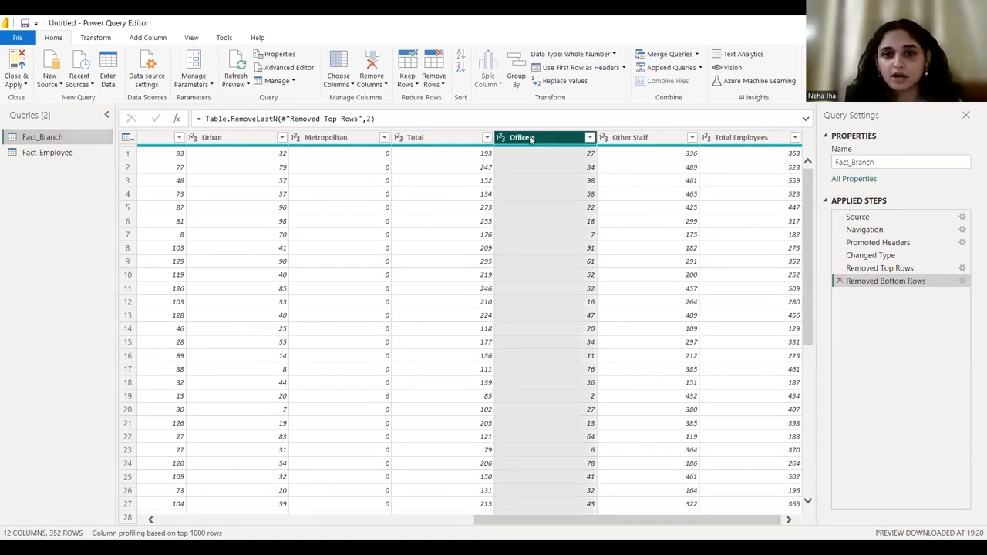
{"action": "left_click", "coordinate": [631, 144], "text": "ctrl"}
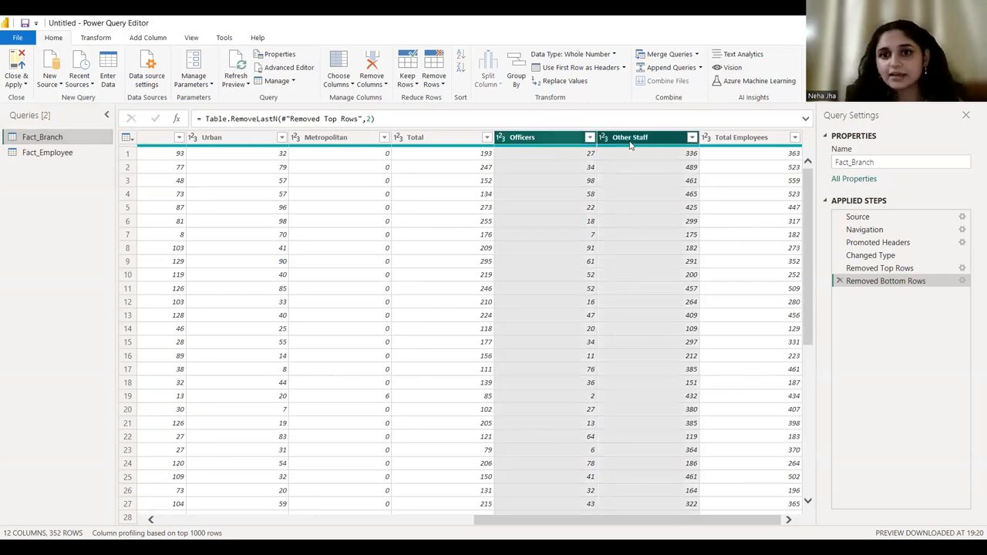
{"action": "left_click", "coordinate": [719, 140], "text": "ctrl"}
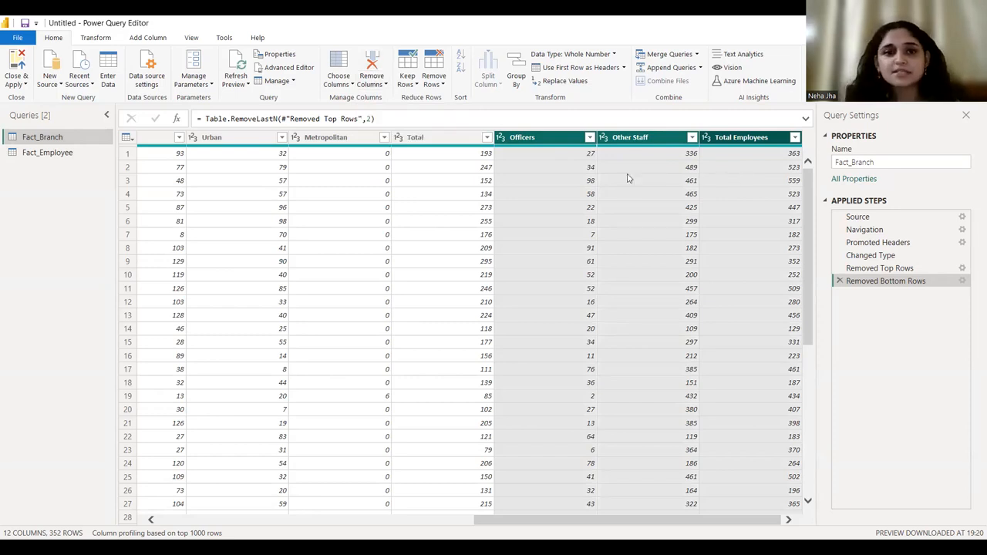
{"action": "left_click", "coordinate": [385, 69]}
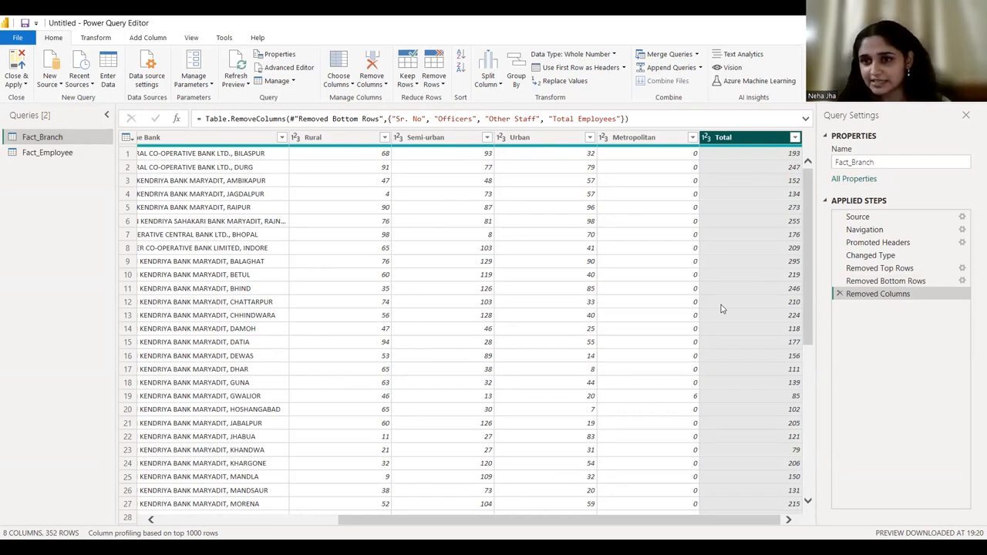
{"action": "left_click", "coordinate": [377, 70]}
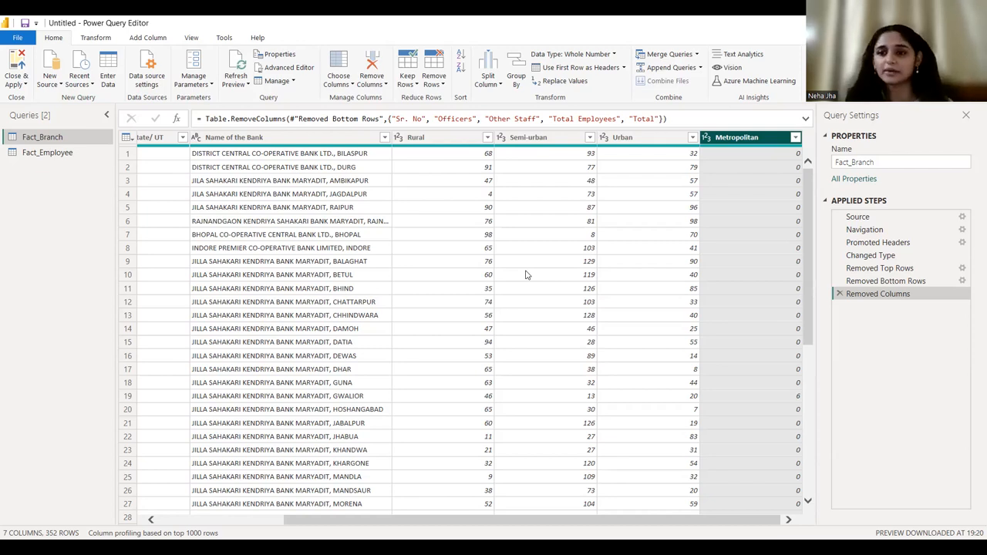
Switch to Chrome and search Google for "unpivot python pandas" in a new tab.
{"action": "left_click", "coordinate": [488, 74]}
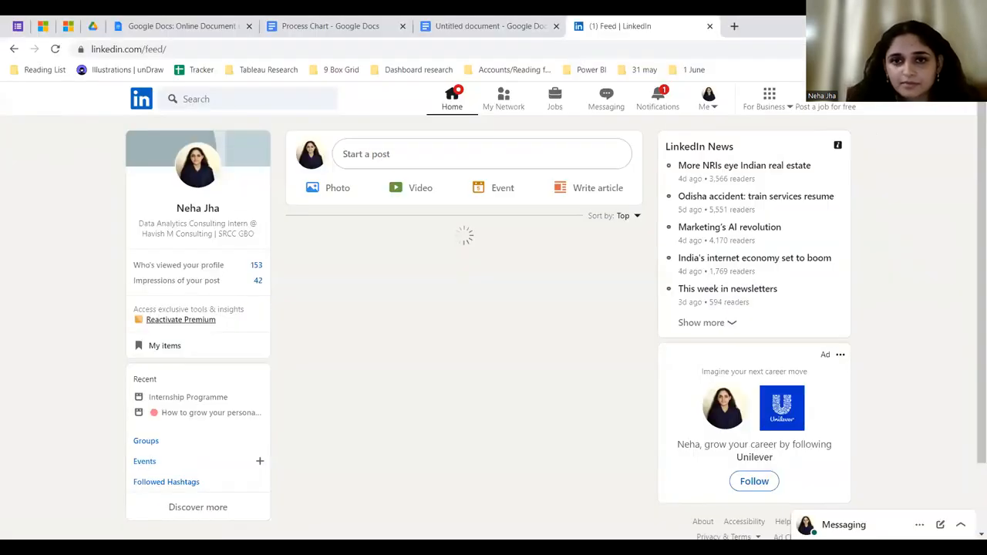
{"action": "key", "text": "super+Down"}
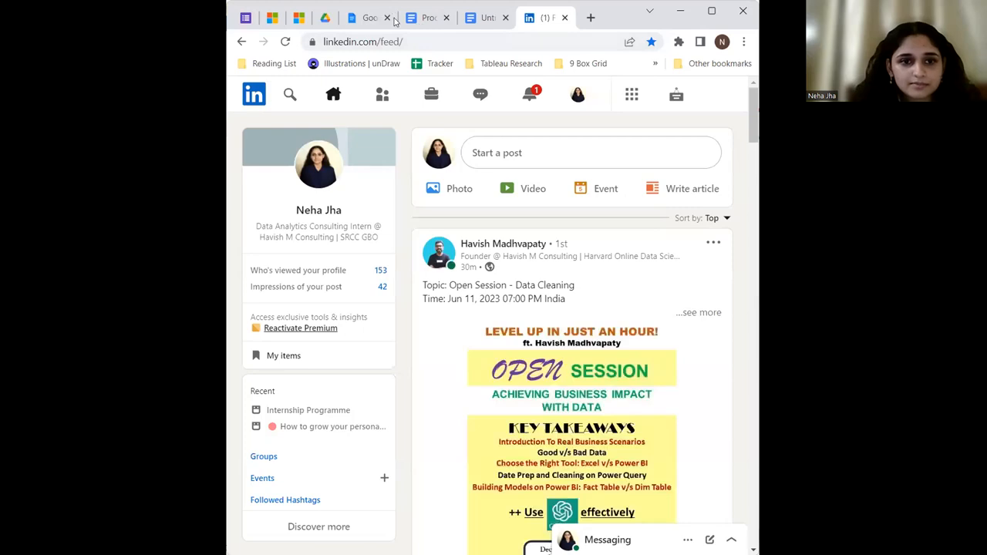
{"action": "left_click", "coordinate": [600, 16]}
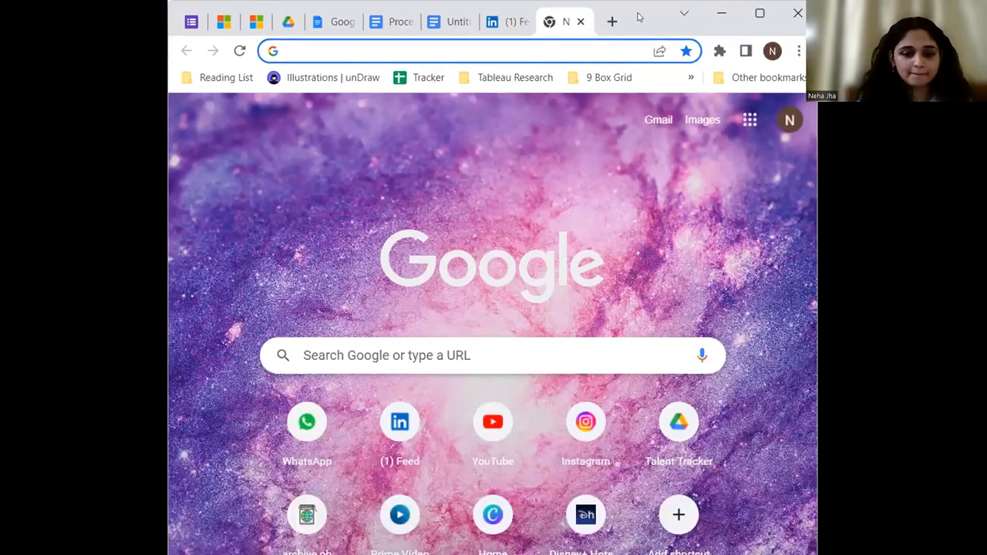
{"action": "type", "text": "unpivoti"}
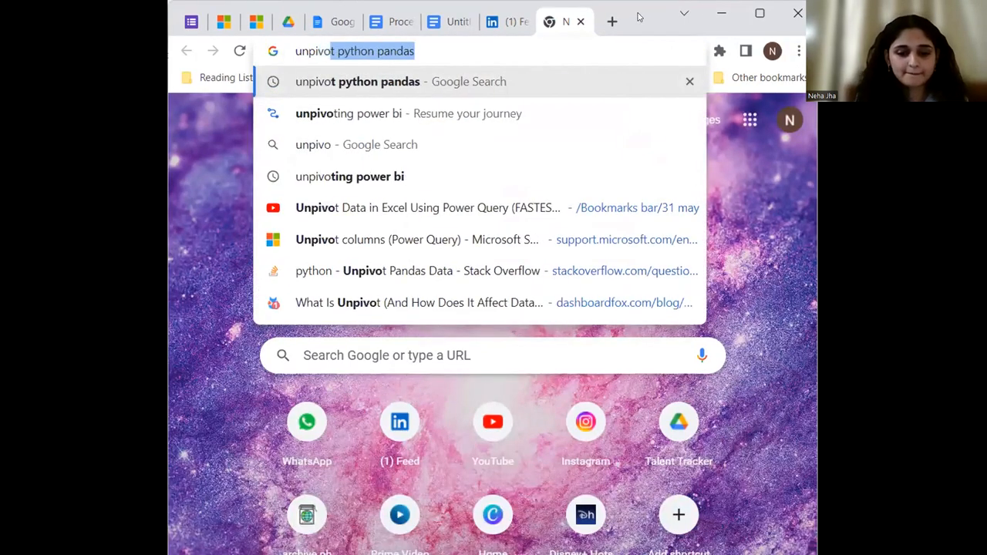
{"action": "type", "text": "ng"}
{"action": "key", "text": "Down"}
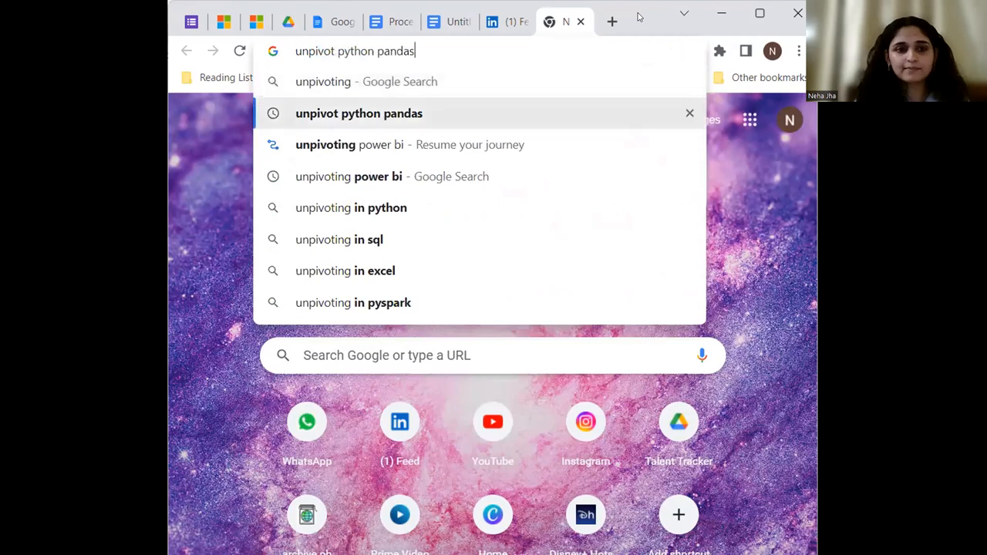
{"action": "key", "text": "Return"}
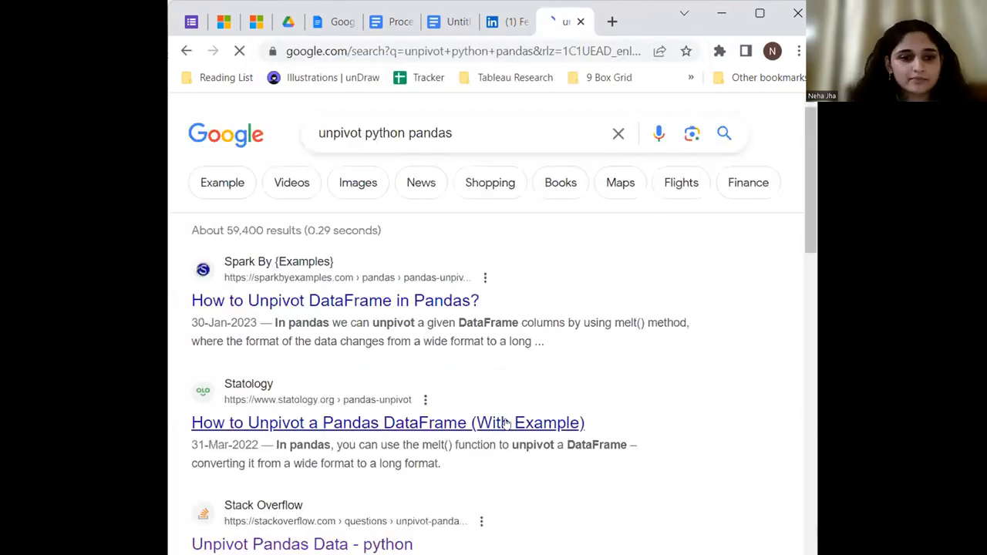
Examine the original and unpivoted table layouts in Stack Overflow's Unpivot Pandas Data question, and return to the Power Query Editor.
{"action": "scroll", "coordinate": [805, 222], "scroll_direction": "down", "scroll_amount": 1}
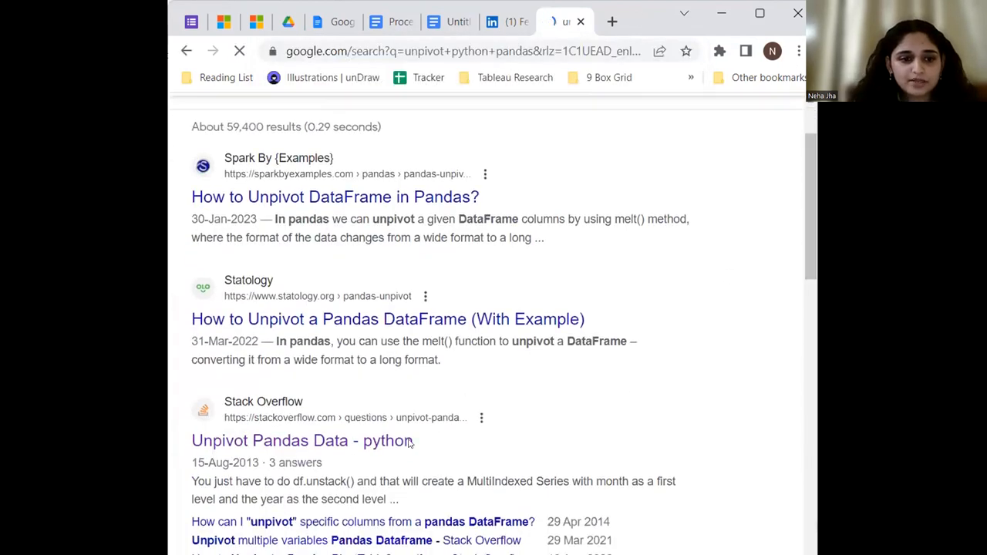
{"action": "left_click", "coordinate": [760, 13]}
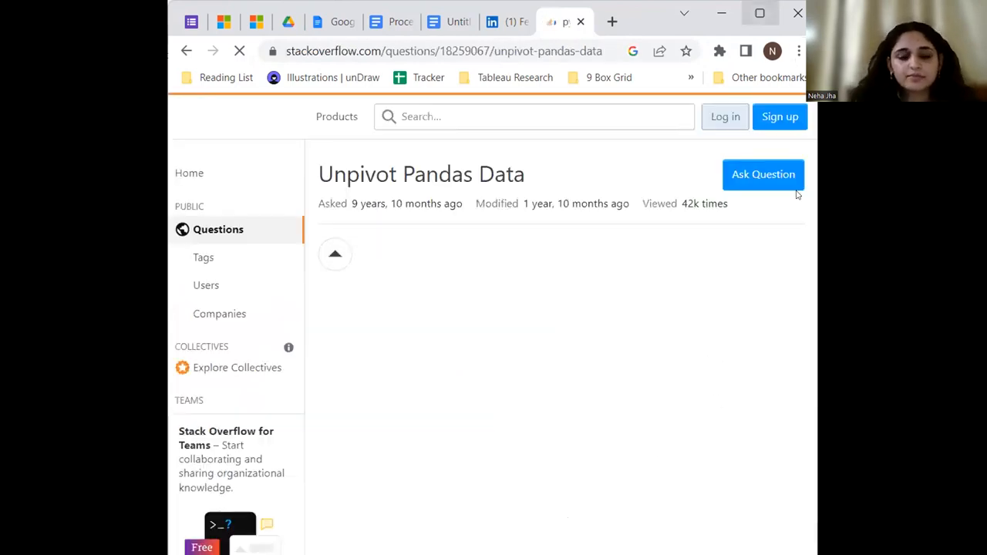
{"action": "scroll", "coordinate": [540, 254], "scroll_direction": "down", "scroll_amount": 1}
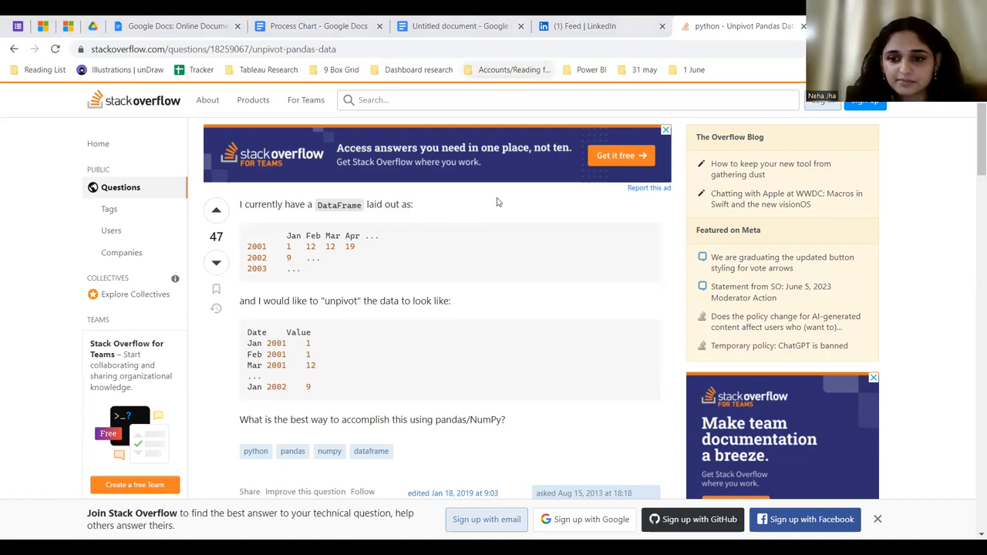
{"action": "key", "text": "alt+Tab"}
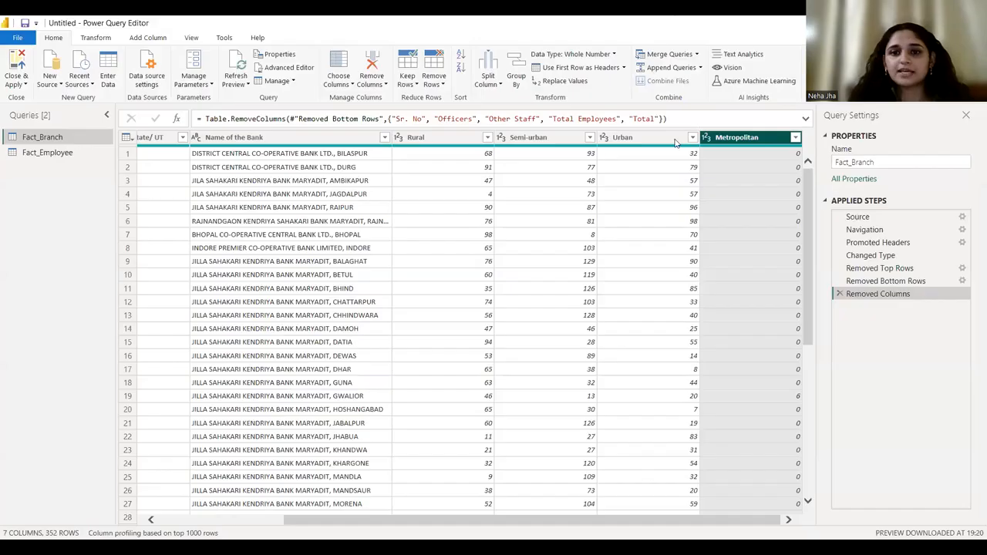
Unpivot the Rural, Semi-urban, Urban and Metropolitan columns in the Fact_Branch query.
{"action": "left_click", "coordinate": [625, 280]}
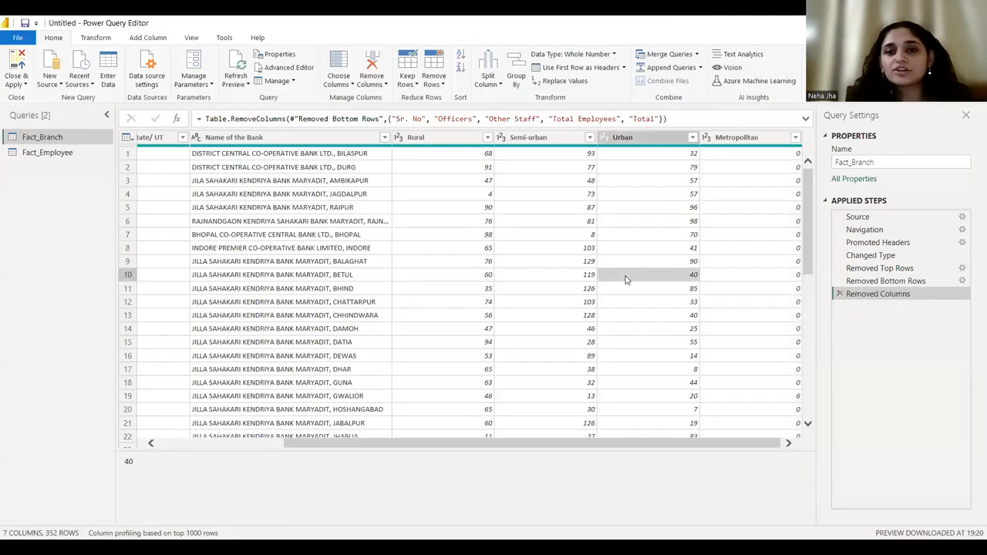
{"action": "left_click", "coordinate": [450, 137]}
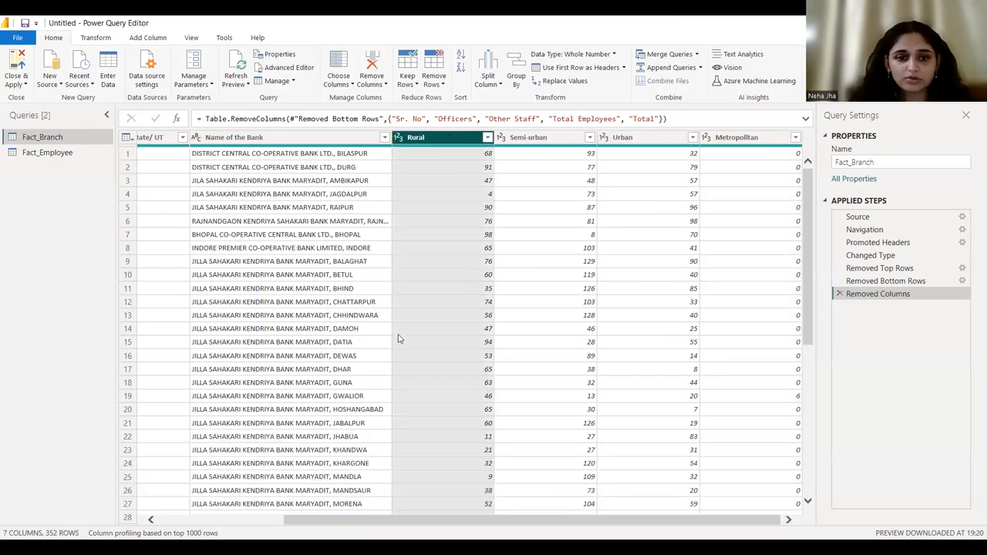
{"action": "left_click", "coordinate": [536, 139], "text": "ctrl"}
{"action": "left_click", "coordinate": [622, 138], "text": "ctrl"}
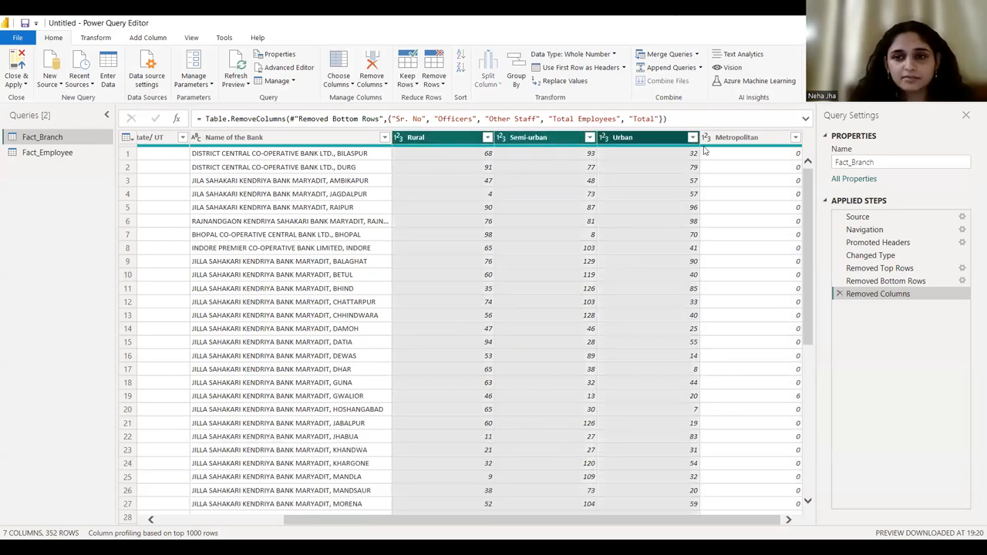
{"action": "left_click", "coordinate": [733, 138], "text": "ctrl"}
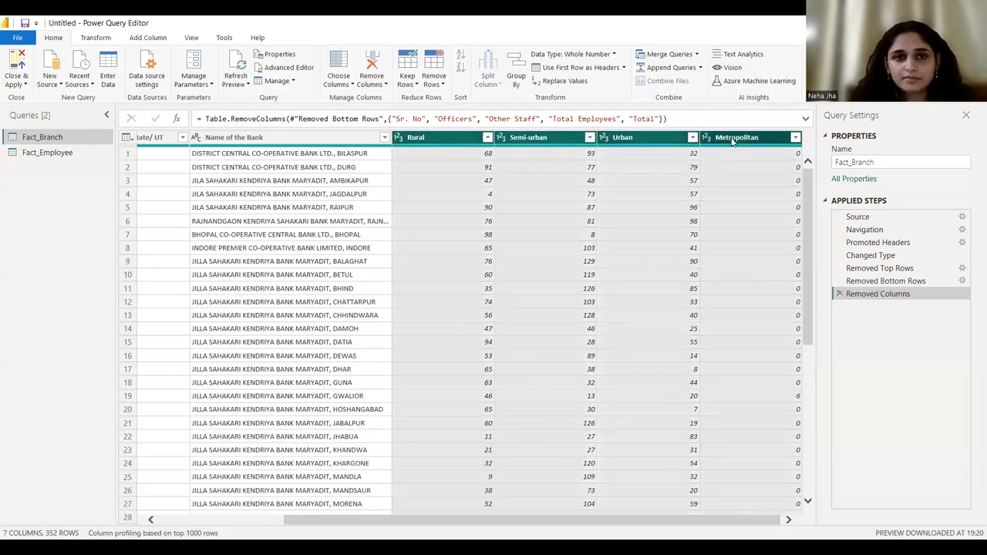
{"action": "left_click", "coordinate": [94, 37]}
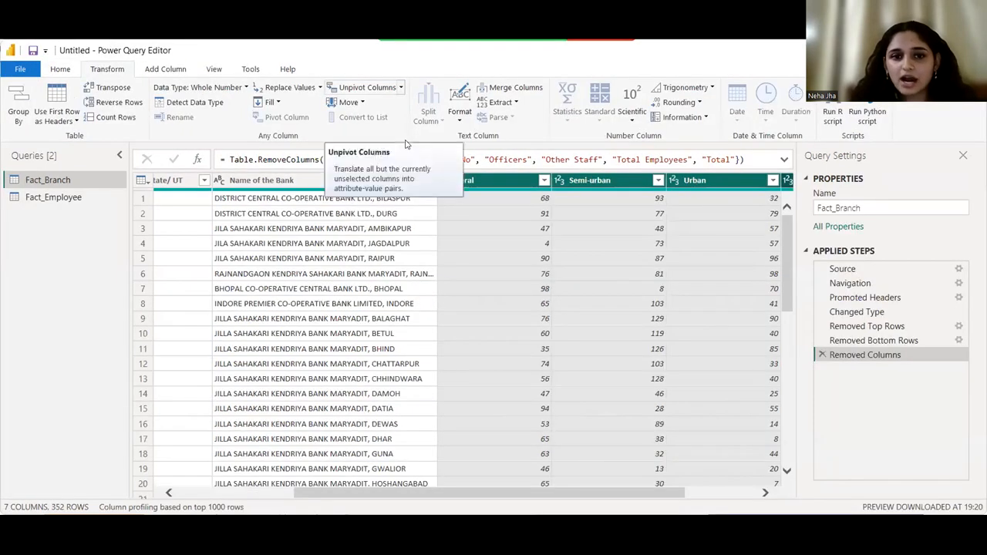
{"action": "left_click", "coordinate": [350, 90]}
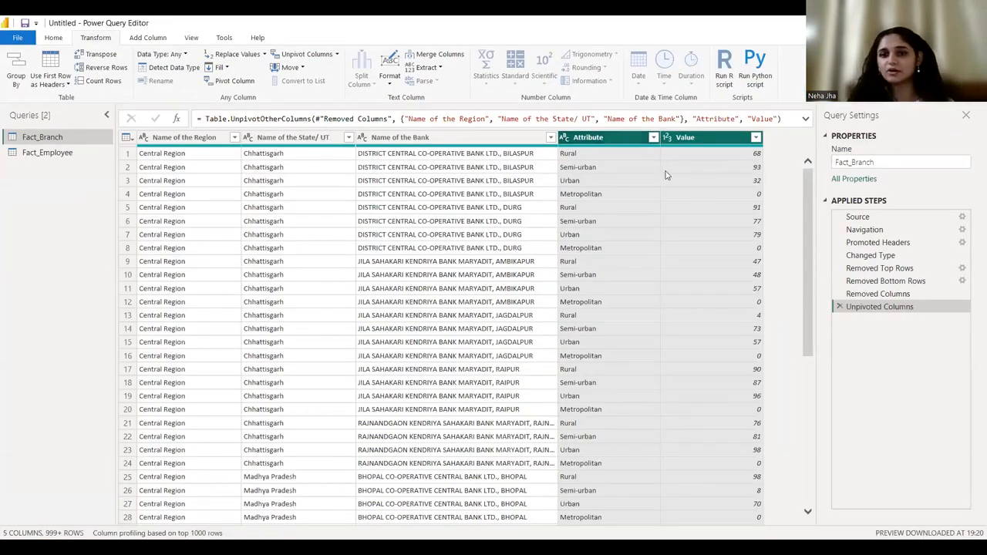
Rename the Attribute column of the Fact_Branch query as Branch Type.
{"action": "left_click", "coordinate": [641, 157]}
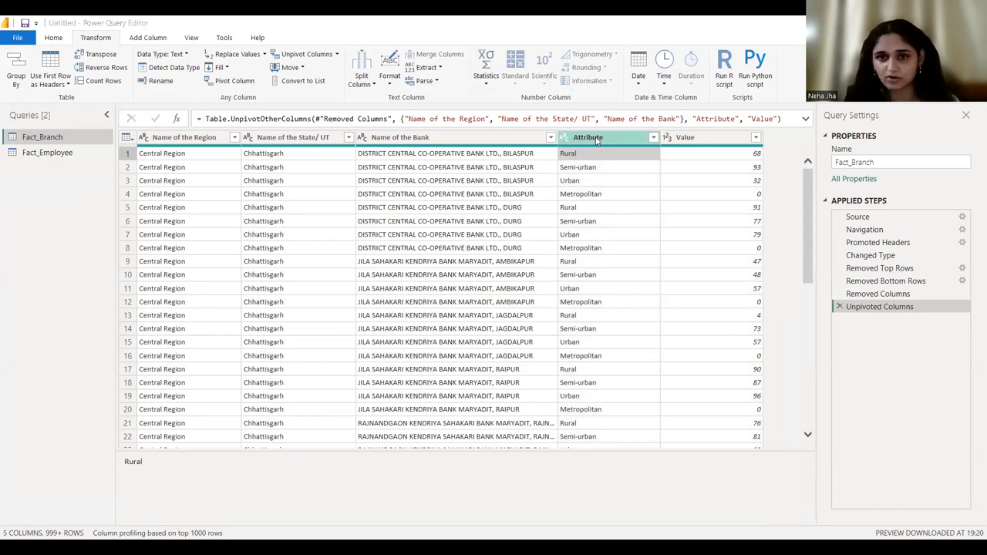
{"action": "double_click", "coordinate": [596, 139]}
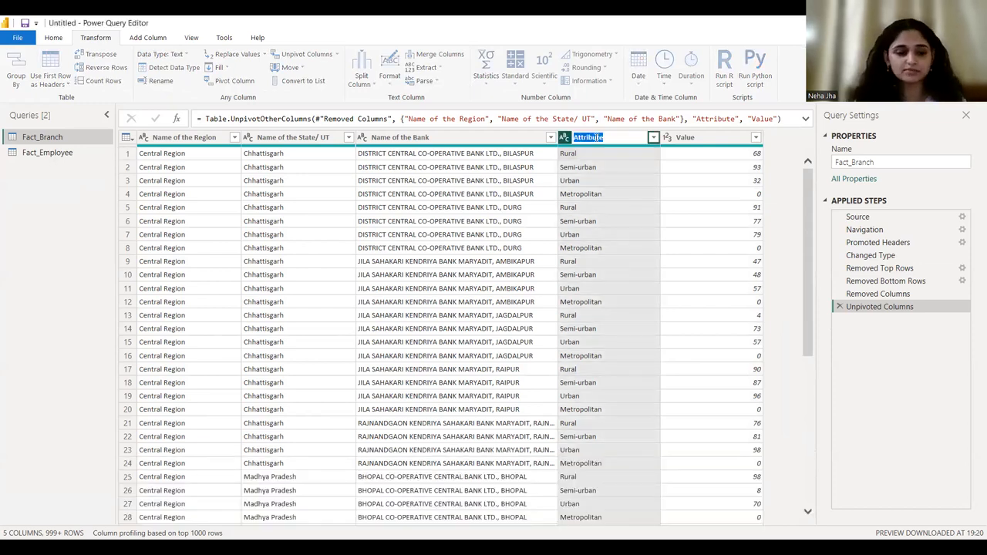
{"action": "type", "text": "Bra"}
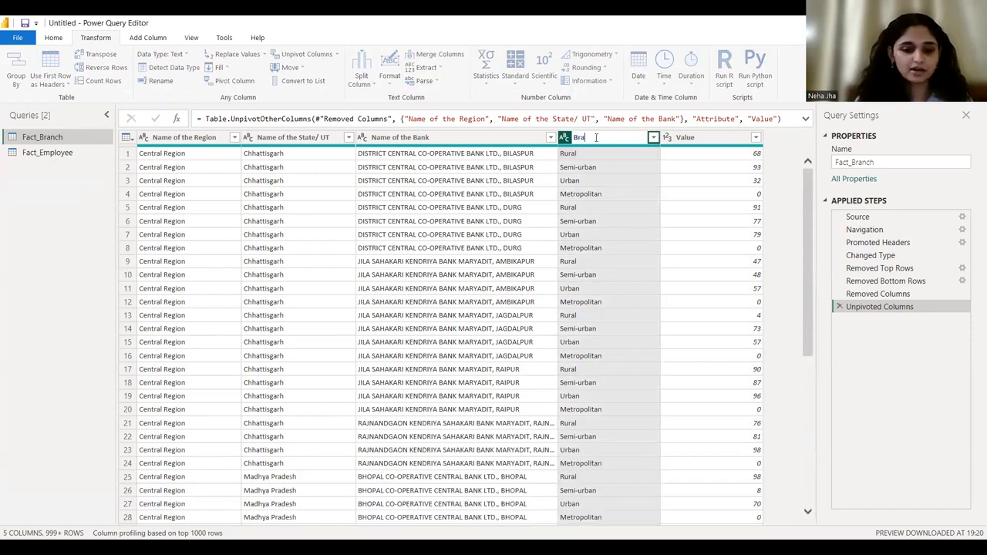
{"action": "type", "text": "nch Type"}
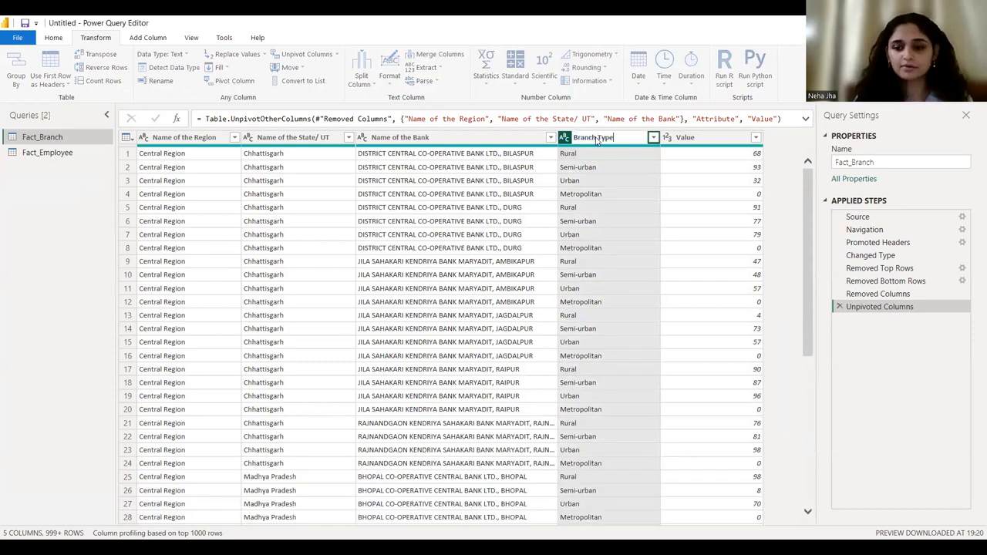
{"action": "key", "text": "Return"}
Rename the Value column of the Fact_Branch query as No of Branches.
{"action": "left_click", "coordinate": [688, 139]}
{"action": "double_click", "coordinate": [688, 139]}
{"action": "type", "text": "No of "}
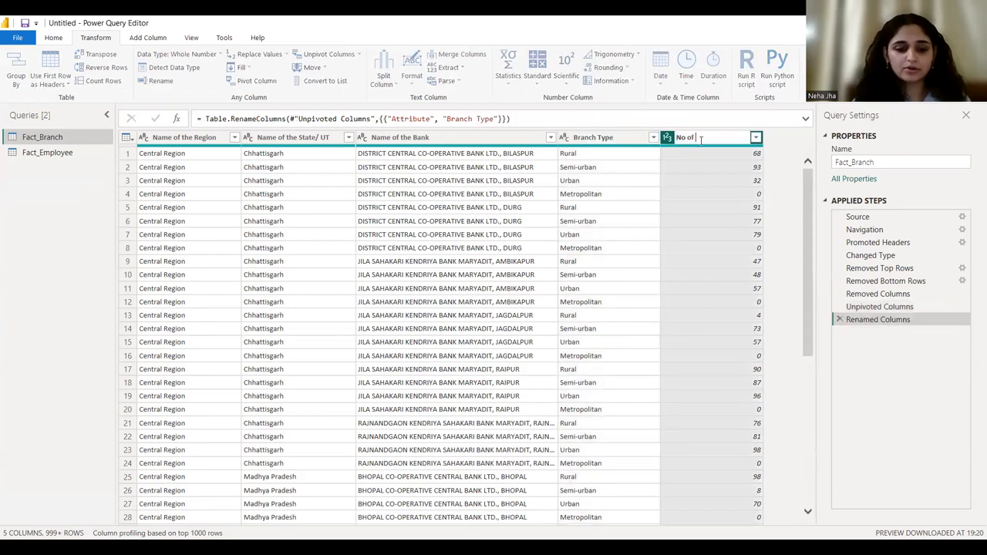
{"action": "type", "text": "Branches"}
{"action": "key", "text": "Return"}
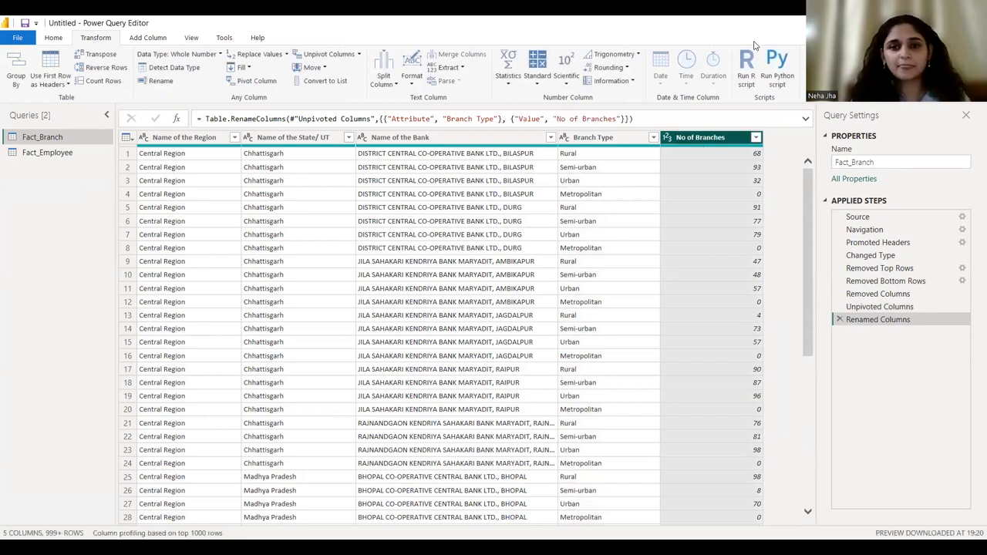
Remove the Rural, Semi-urban, Urban, Metropolitan, Total and Total Employees columns from the Fact_Employee query.
{"action": "left_click", "coordinate": [84, 154]}
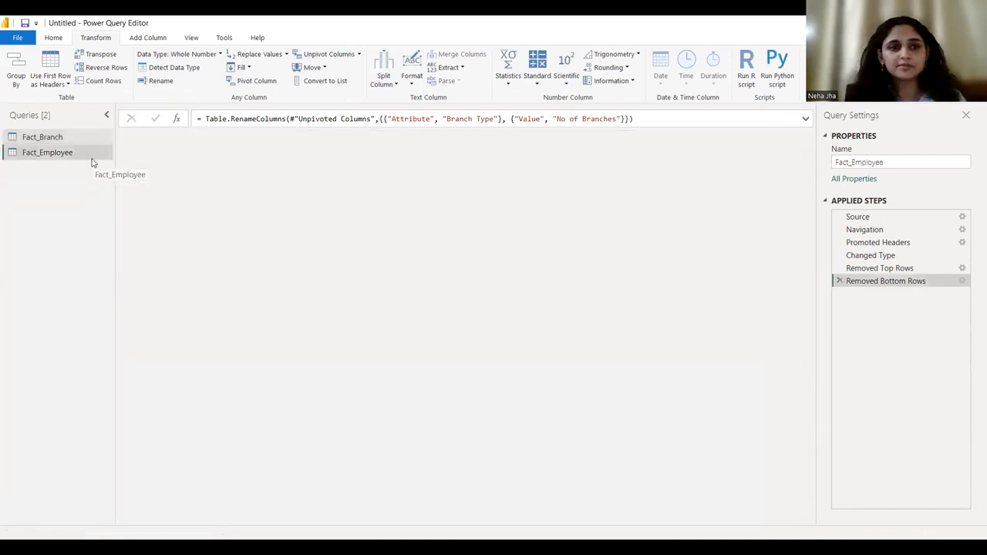
{"action": "left_click", "coordinate": [554, 519]}
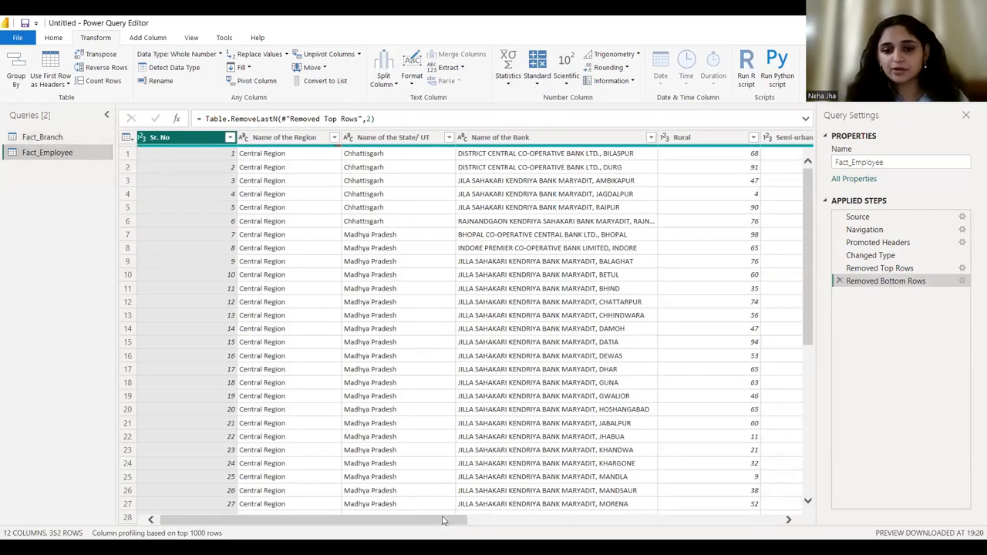
{"action": "left_click", "coordinate": [596, 521]}
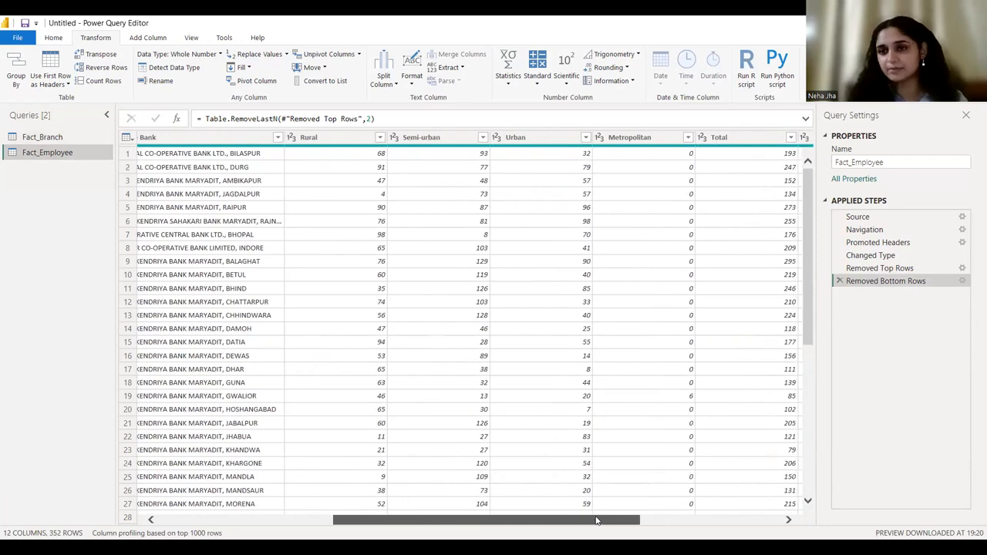
{"action": "left_click_drag", "start_coordinate": [596, 521], "coordinate": [617, 521]}
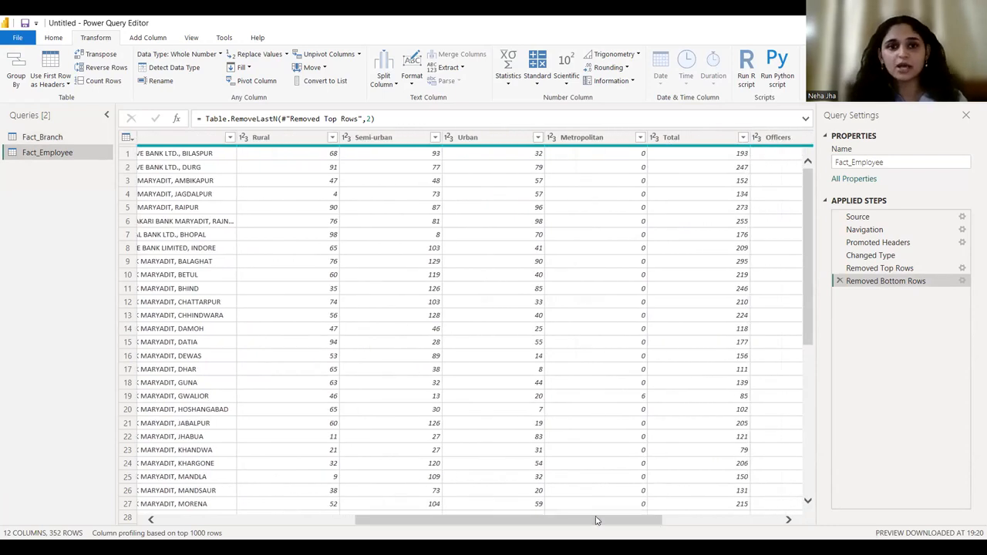
{"action": "left_click", "coordinate": [297, 140]}
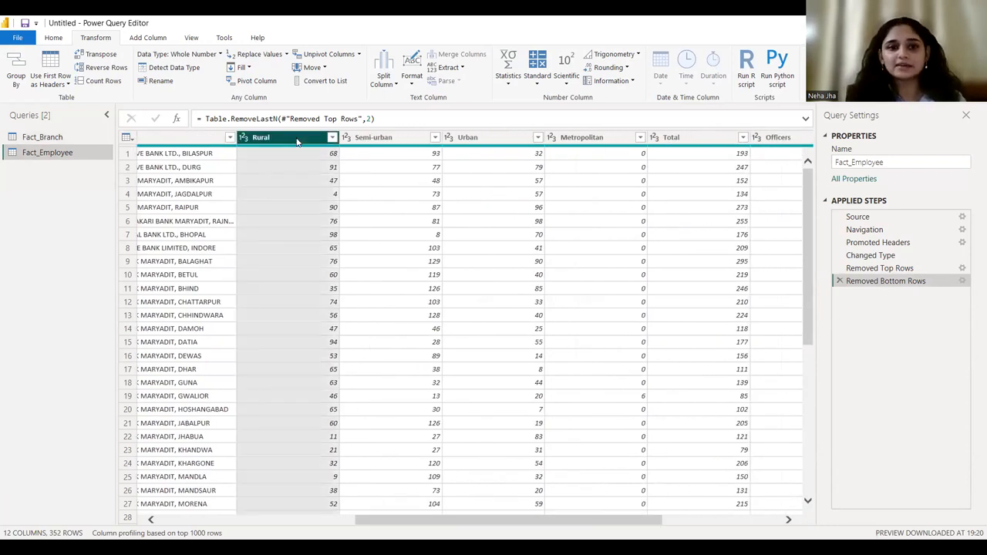
{"action": "left_click", "coordinate": [401, 143], "text": "ctrl"}
{"action": "left_click", "coordinate": [482, 139], "text": "ctrl"}
{"action": "left_click", "coordinate": [590, 139], "text": "ctrl"}
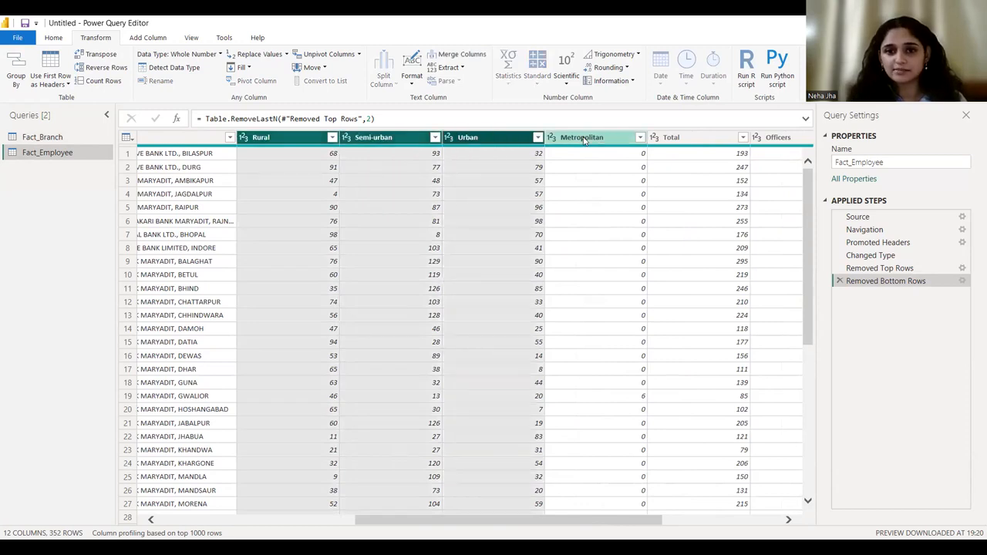
{"action": "left_click", "coordinate": [694, 139], "text": "ctrl"}
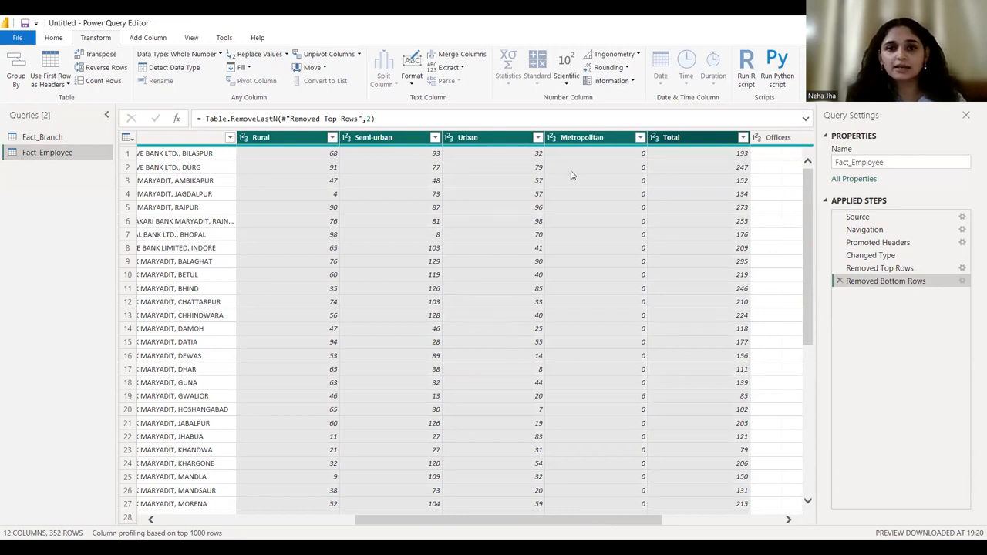
{"action": "left_click", "coordinate": [60, 40]}
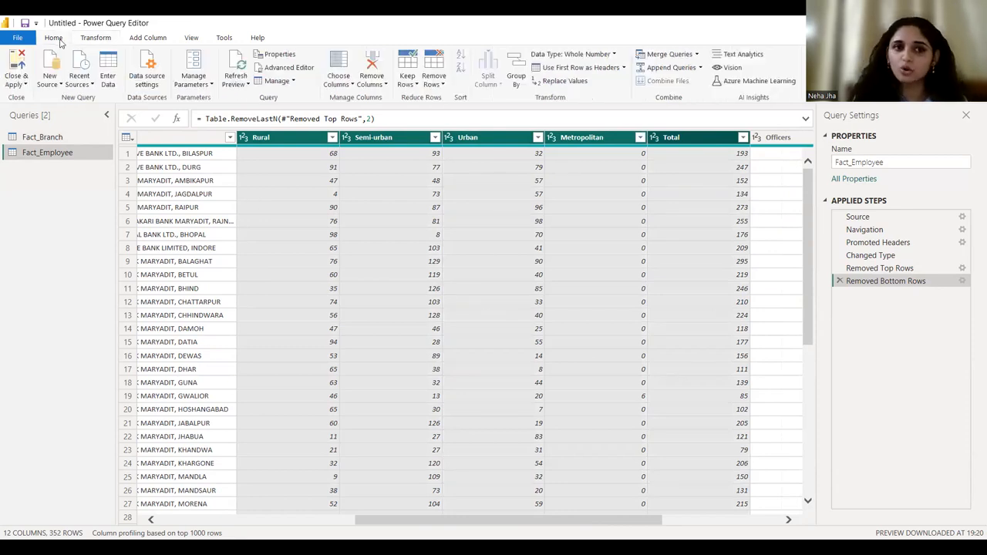
{"action": "left_click", "coordinate": [380, 63]}
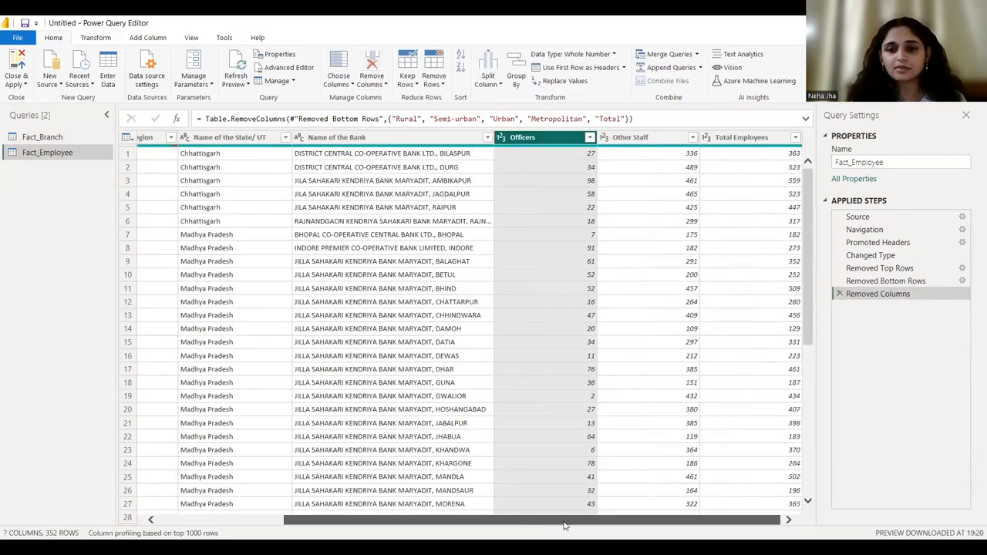
{"action": "left_click", "coordinate": [765, 139]}
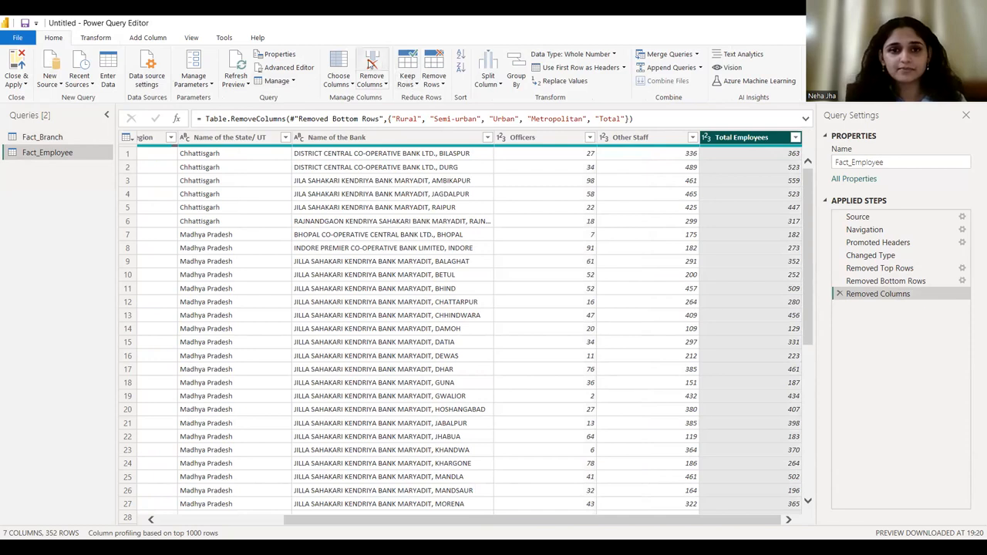
{"action": "left_click", "coordinate": [371, 70]}
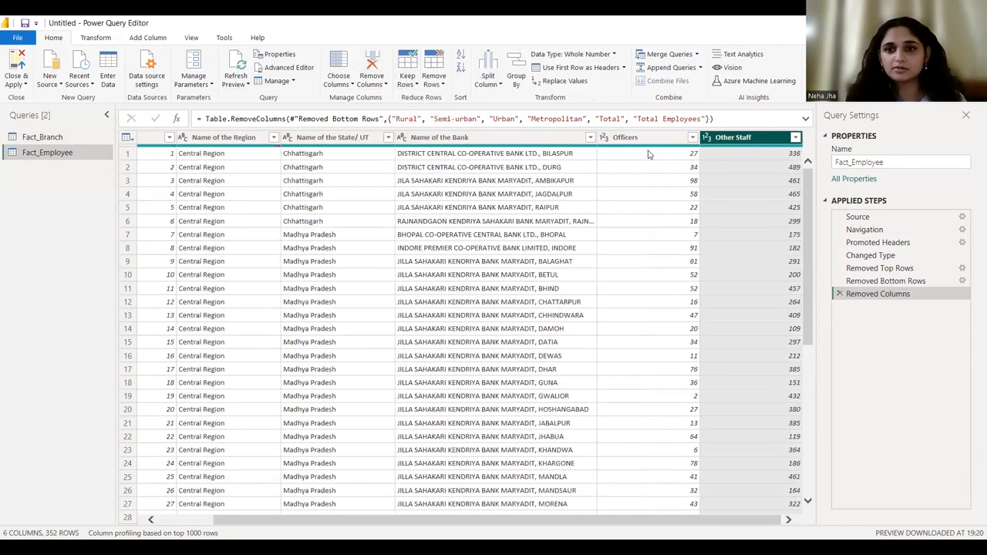
Unpivot the Officers and Other Staff columns in the Fact_Employee query.
{"action": "left_click", "coordinate": [650, 141]}
{"action": "left_click", "coordinate": [713, 144], "text": "ctrl"}
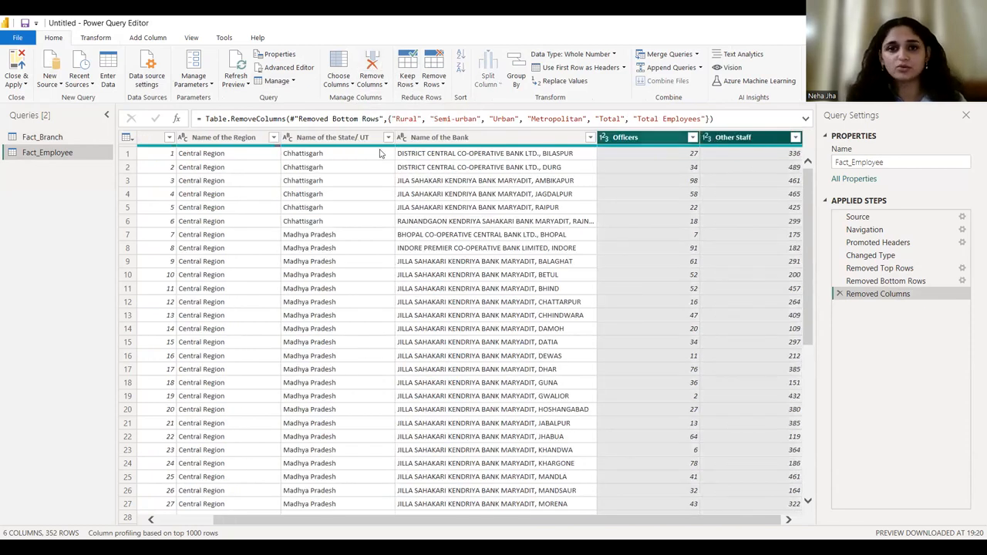
{"action": "left_click", "coordinate": [97, 37]}
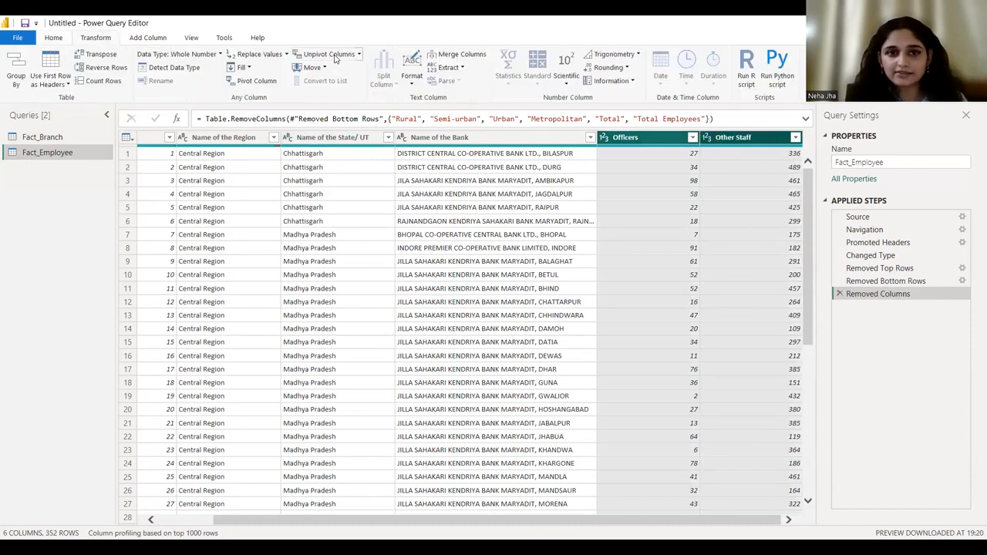
{"action": "left_click", "coordinate": [328, 54]}
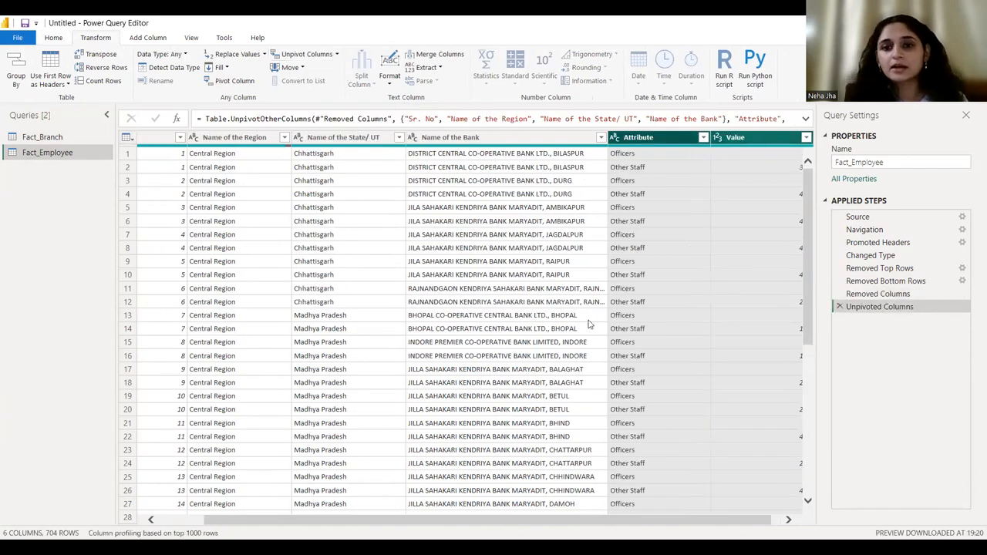
Rename the Attribute column of the Fact_Employee query as Employee Type.
{"action": "left_click", "coordinate": [638, 138]}
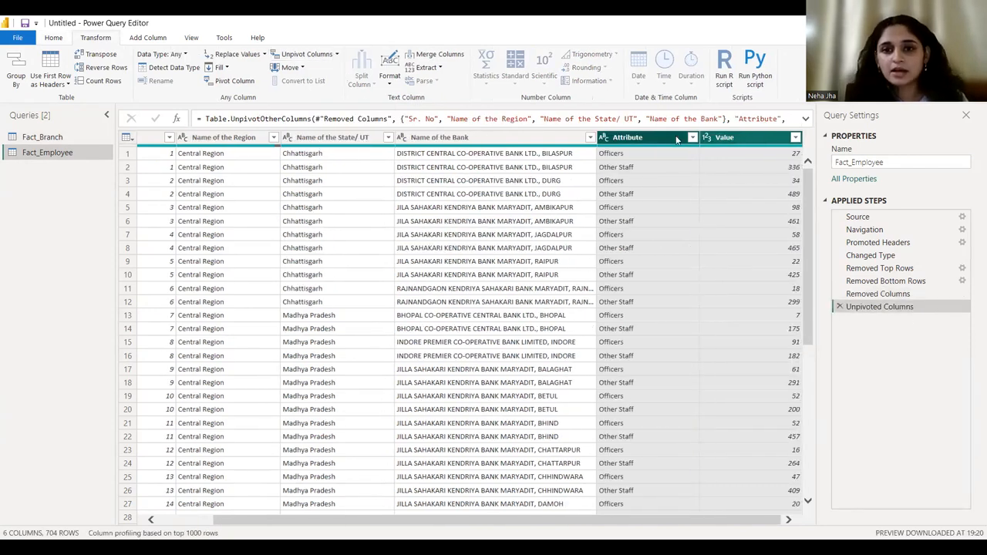
{"action": "double_click", "coordinate": [636, 138]}
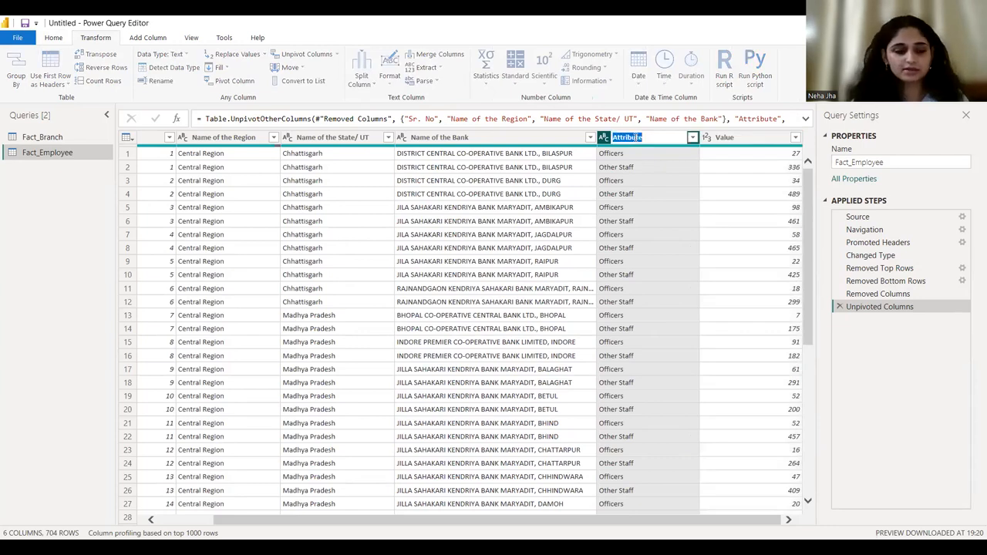
{"action": "type", "text": "Employee Type"}
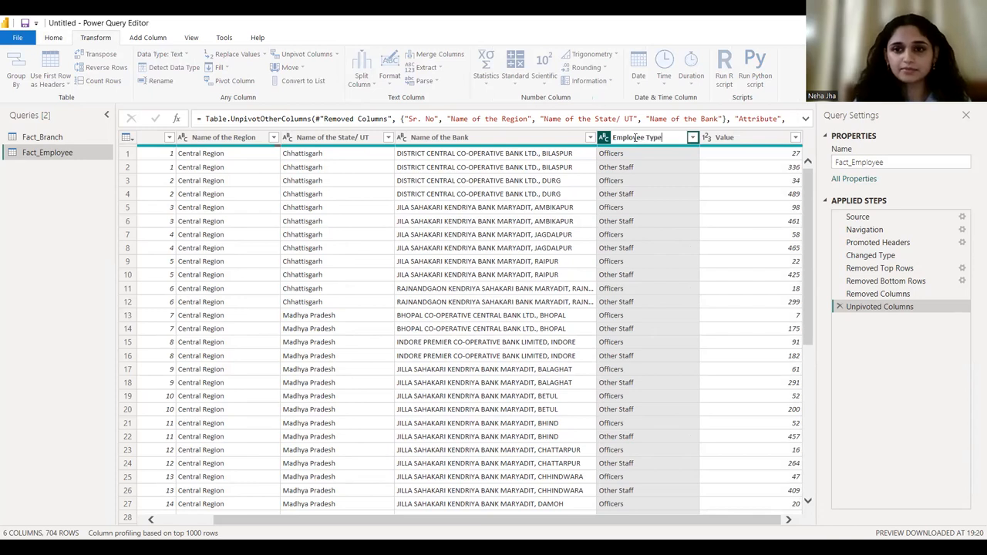
{"action": "key", "text": "Return"}
Rename the Value column of the Fact_Employee query as No of Employee.
{"action": "left_click", "coordinate": [731, 137]}
{"action": "double_click", "coordinate": [731, 137]}
{"action": "type", "text": "No of"}
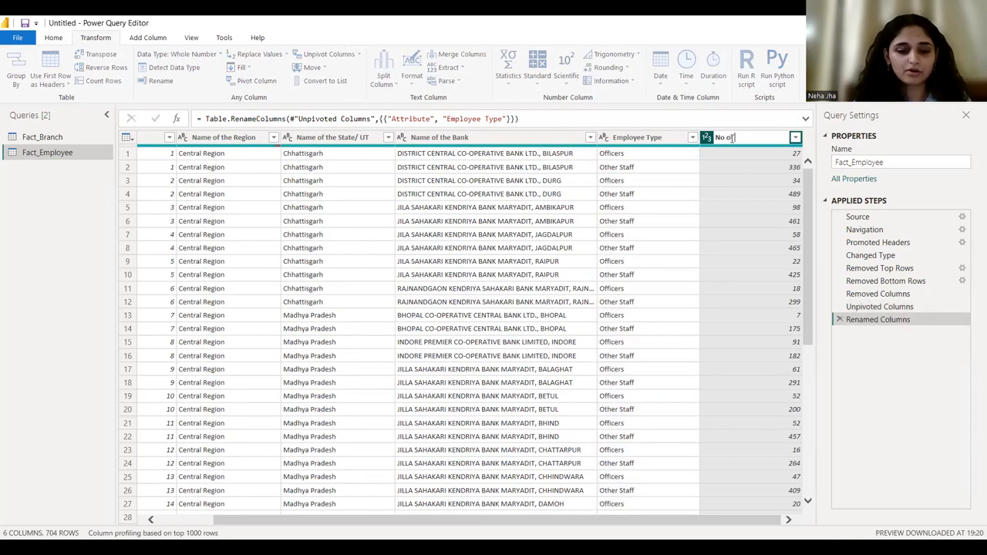
{"action": "type", "text": " Employee"}
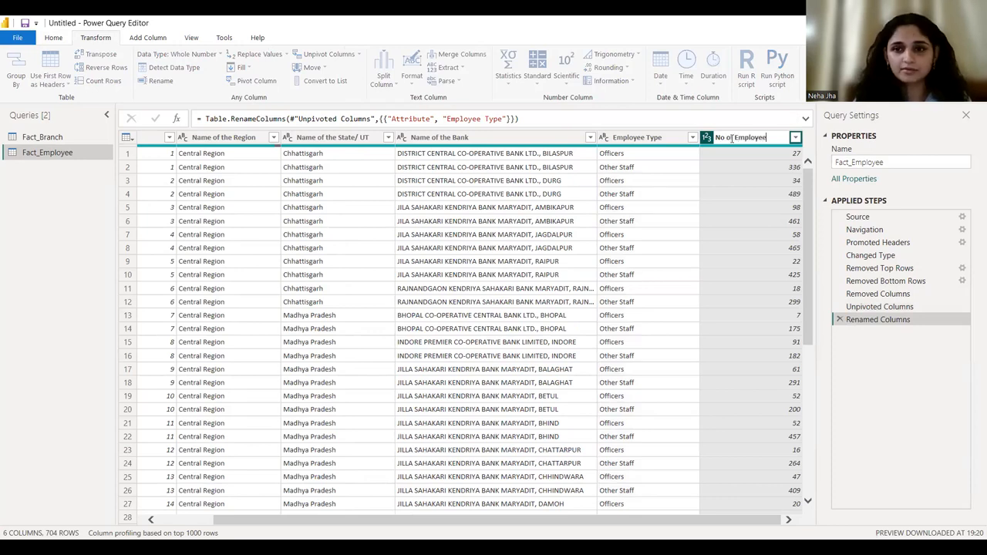
{"action": "key", "text": "Return"}
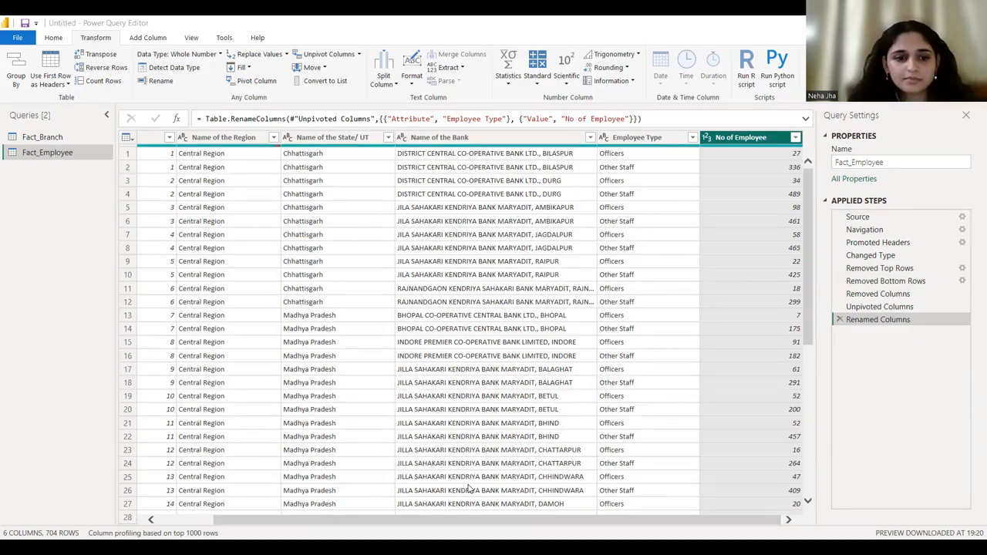
Switch to the Mock Bad Data workbook in Excel, add a blank worksheet and select cell A2 on it.
{"action": "key", "text": "alt+Tab"}
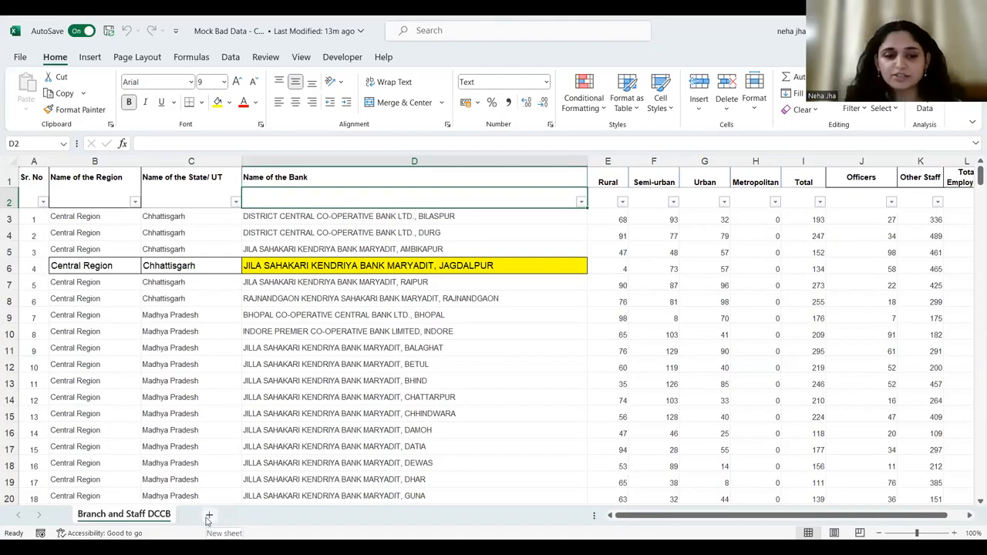
{"action": "left_click", "coordinate": [207, 516]}
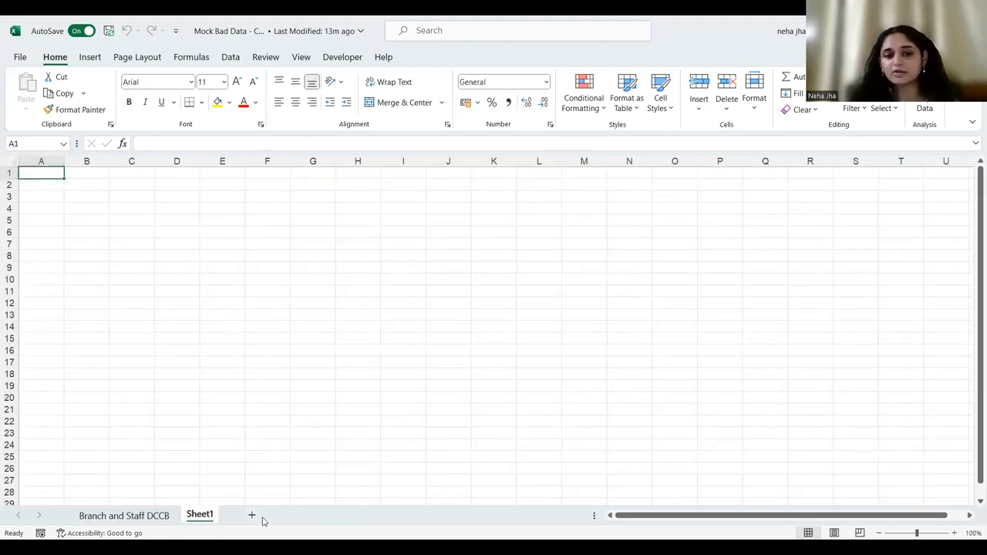
{"action": "left_click", "coordinate": [49, 194]}
{"action": "left_click", "coordinate": [57, 185]}
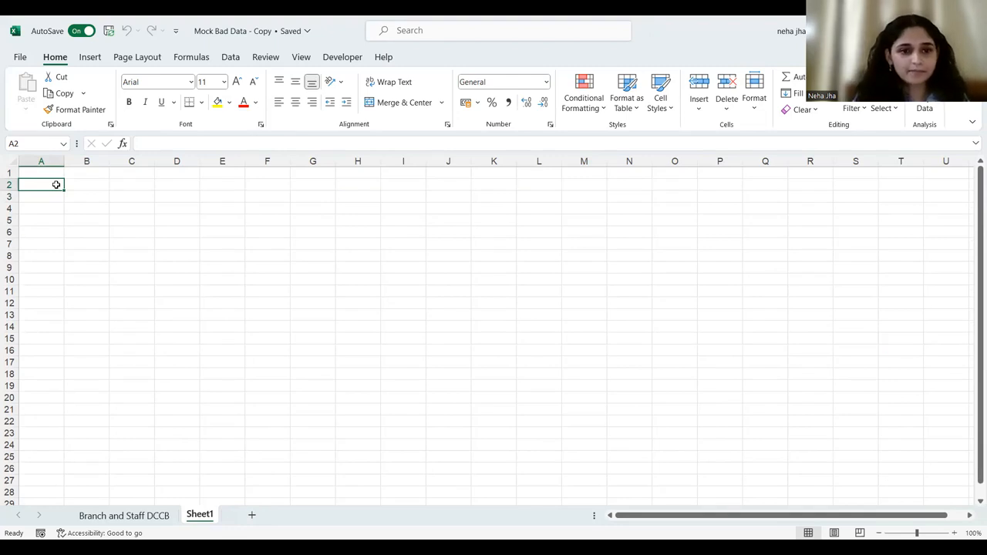
Enter a UNIQUE formula in cell A2 for the bank names in D3:D354 of the Branch and Staff DCCB sheet.
{"action": "type", "text": "="}
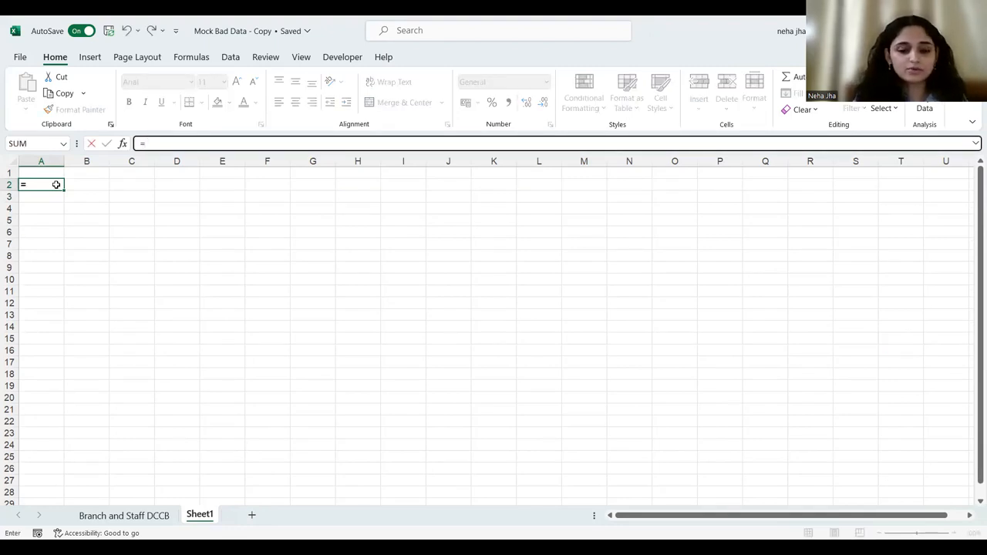
{"action": "type", "text": "UNIQUE"}
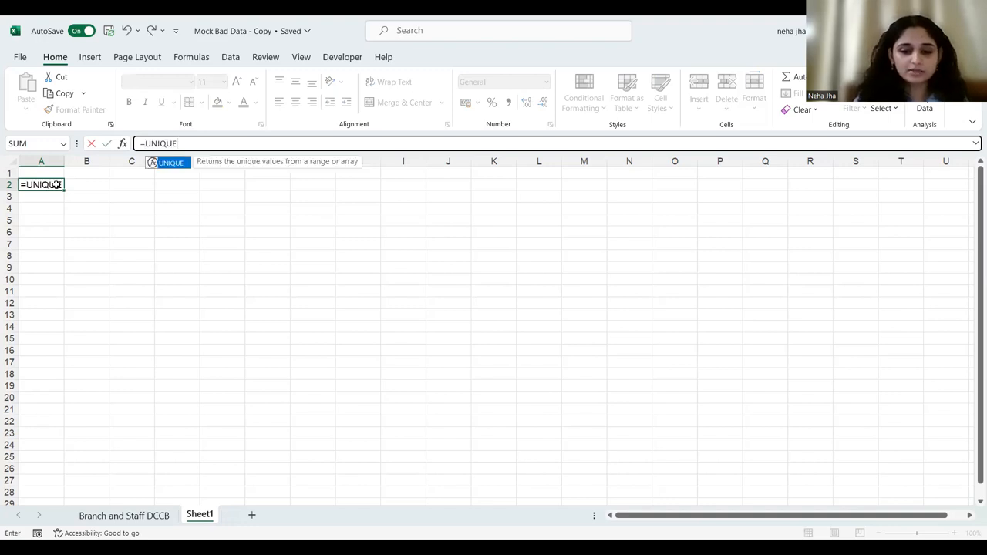
{"action": "type", "text": "("}
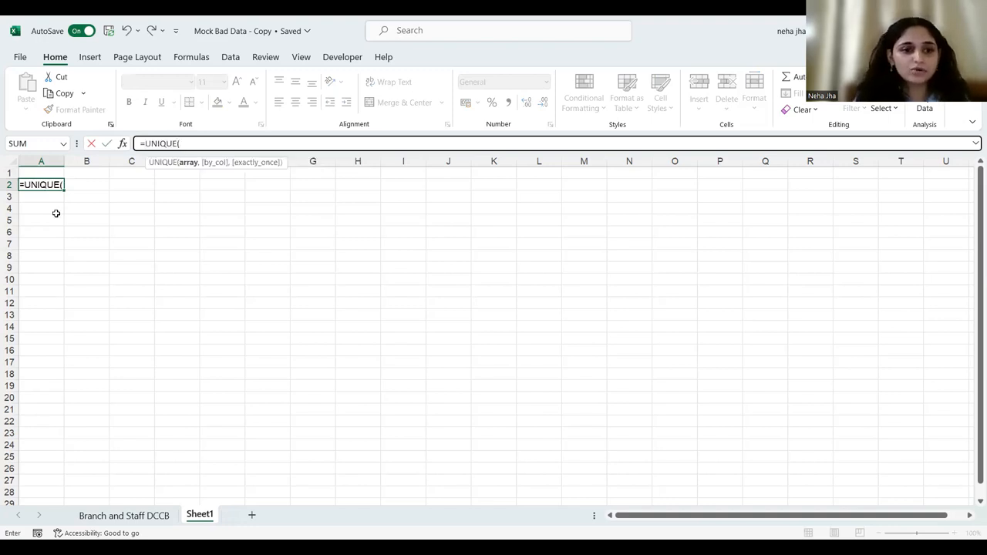
{"action": "left_click", "coordinate": [124, 514]}
{"action": "left_click", "coordinate": [272, 218]}
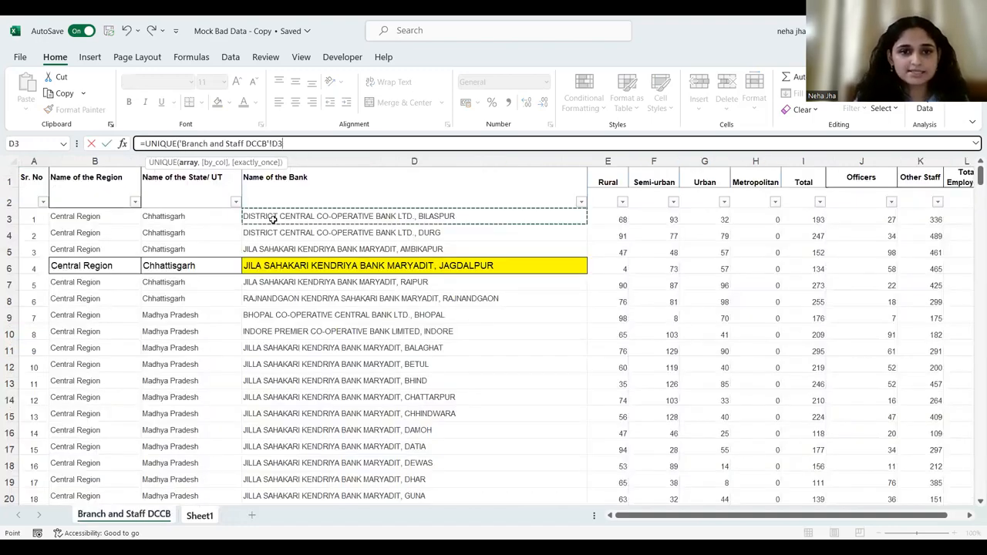
{"action": "key", "text": "ctrl+shift+Down"}
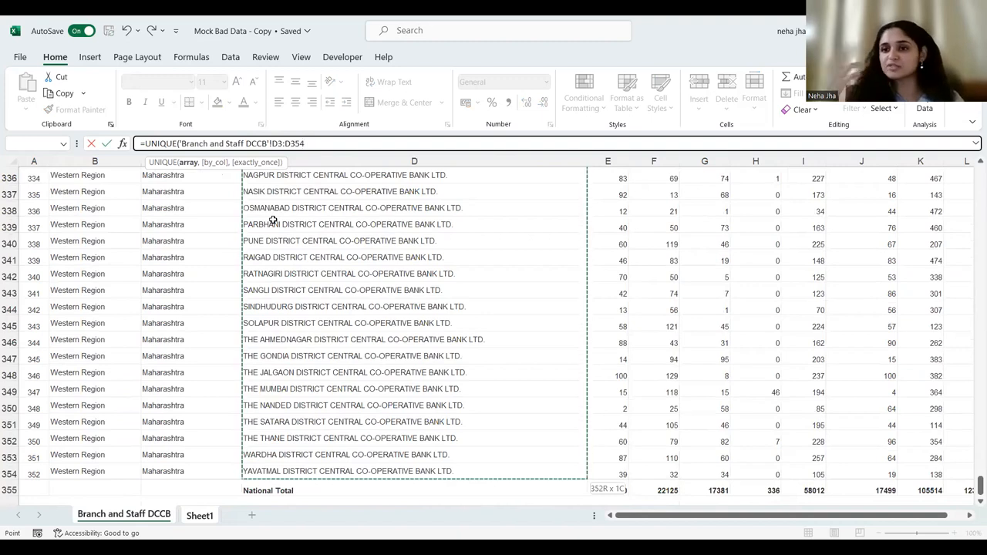
{"action": "key", "text": "Return"}
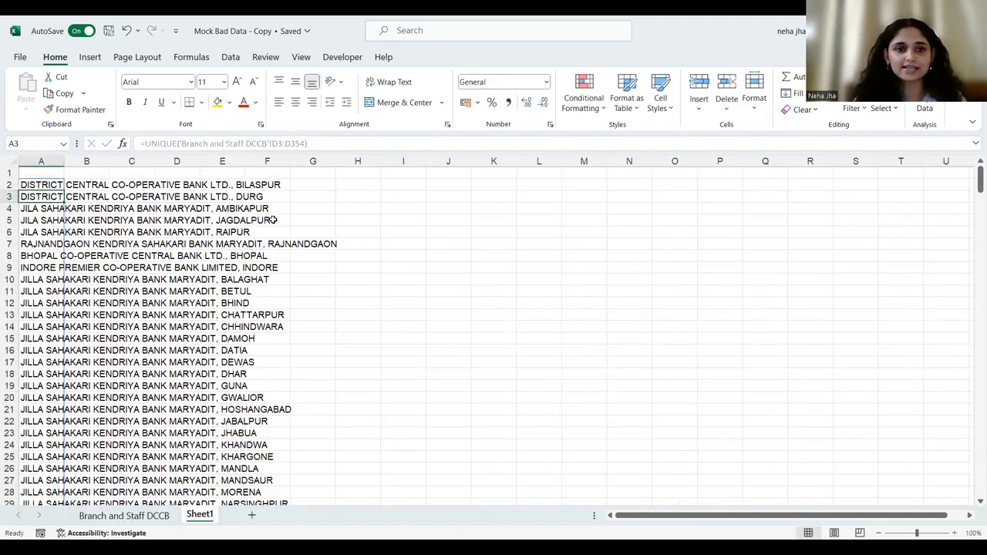
{"action": "left_click", "coordinate": [352, 189]}
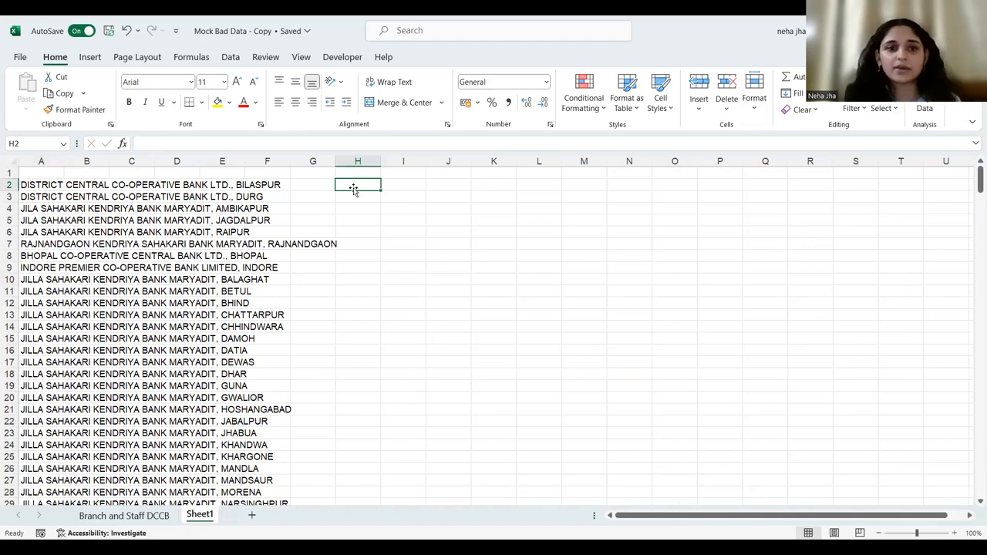
{"action": "left_click", "coordinate": [47, 187]}
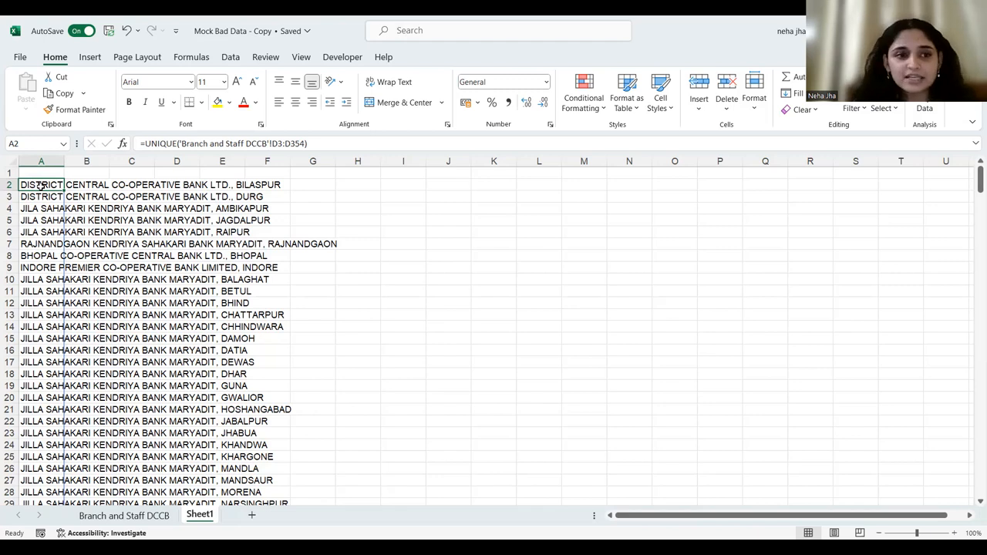
{"action": "key", "text": "Delete"}
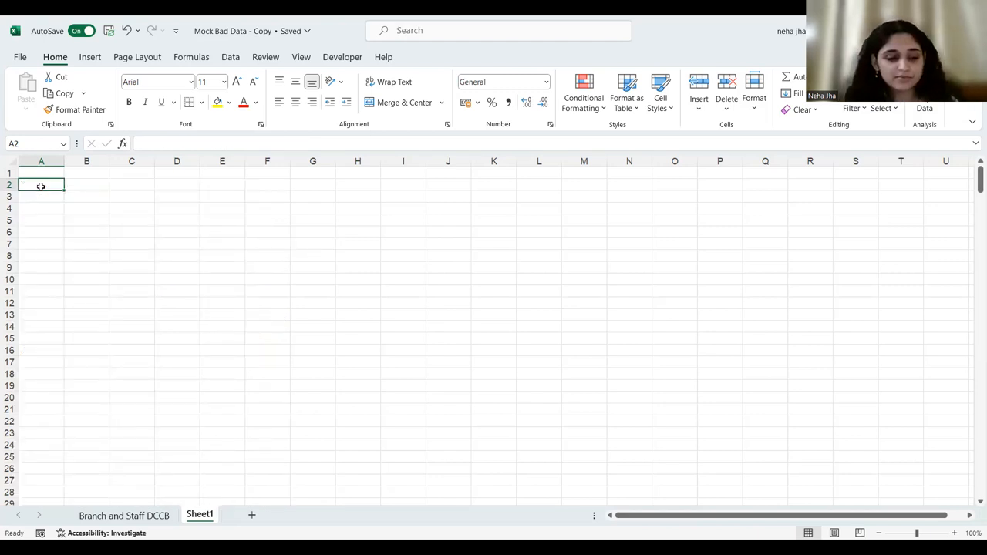
{"action": "key", "text": "ctrl+z"}
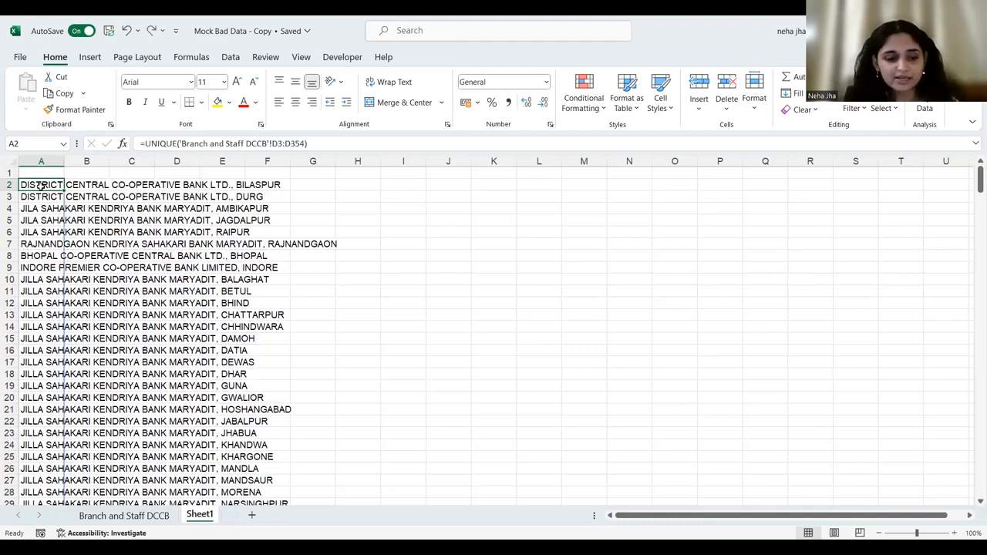
Copy the unique bank names from A2 down as plain values to H2, and delete the UNIQUE formula in A2.
{"action": "key", "text": "ctrl+shift+Down"}
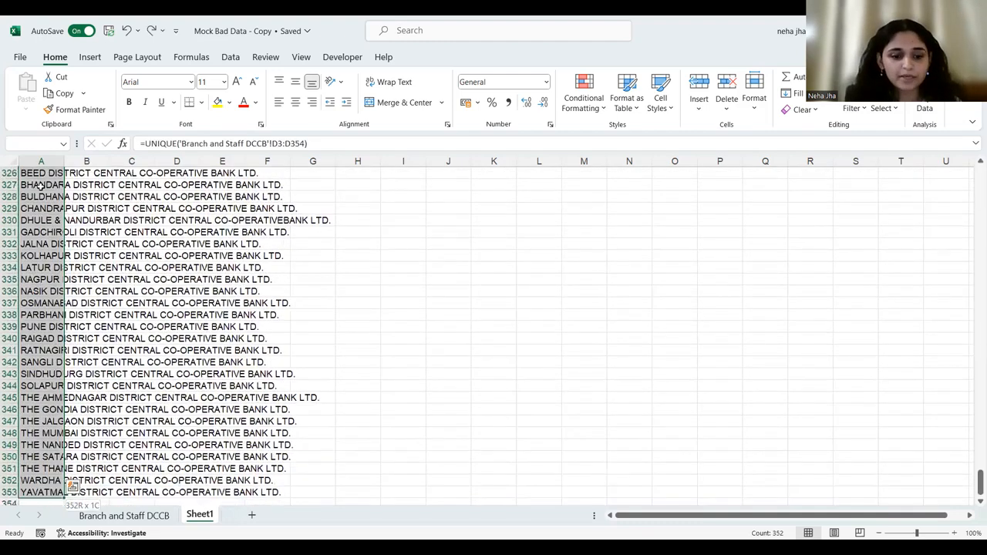
{"action": "key", "text": "ctrl+c"}
{"action": "key", "text": "ctrl+Home"}
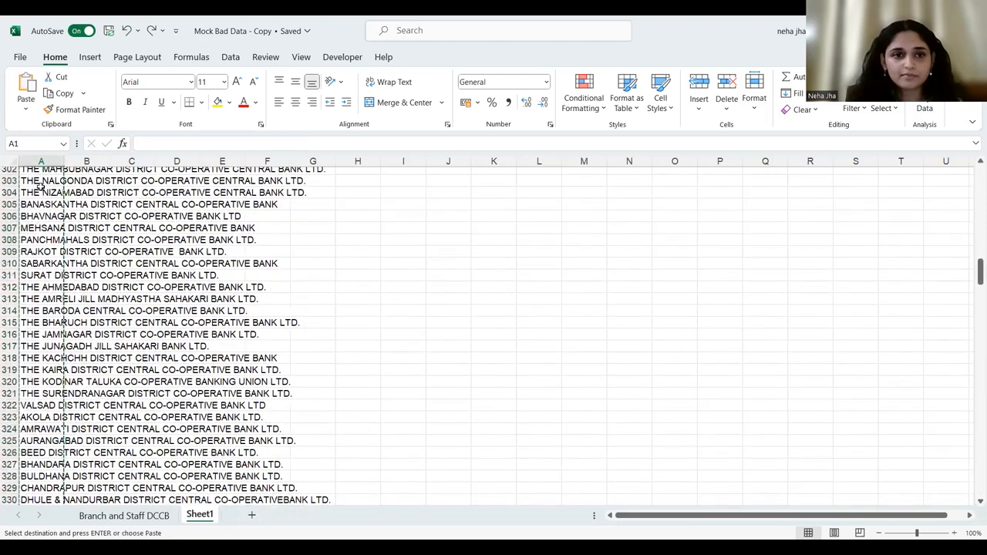
{"action": "key", "text": "Right"}
{"action": "key", "text": "Right"}
{"action": "key", "text": "Right"}
{"action": "key", "text": "Right"}
{"action": "key", "text": "Right"}
{"action": "key", "text": "Right"}
{"action": "key", "text": "Right"}
{"action": "key", "text": "Down"}
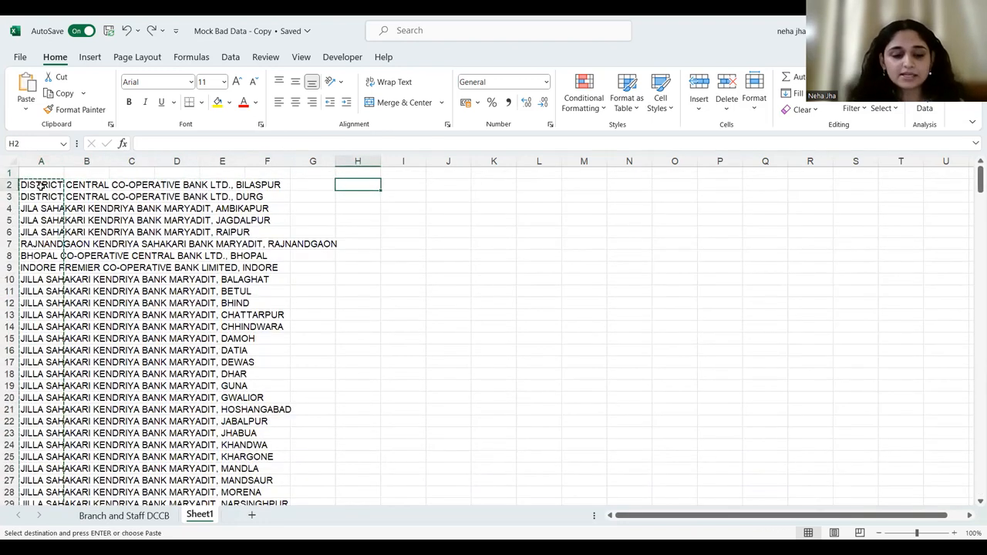
{"action": "key", "text": "ctrl+v"}
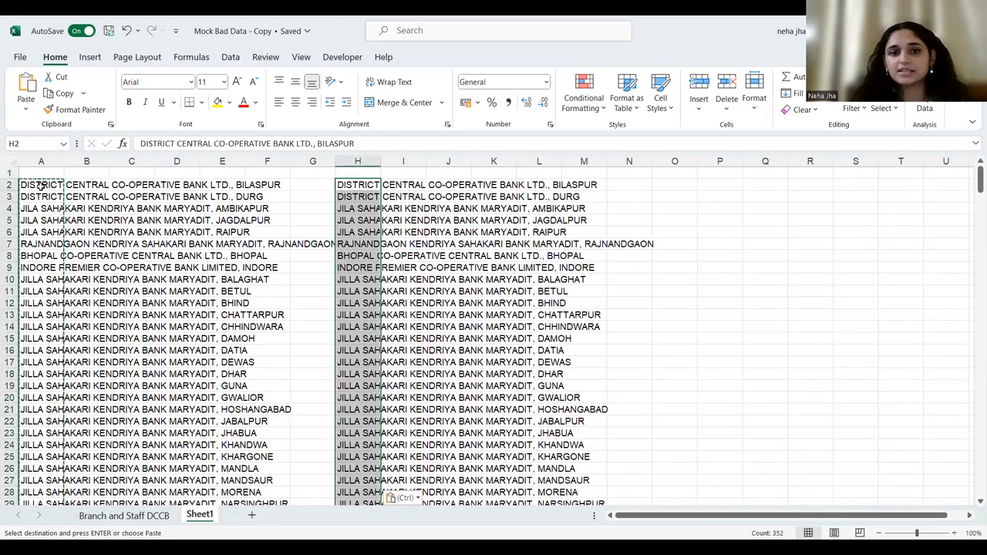
{"action": "left_click", "coordinate": [45, 186]}
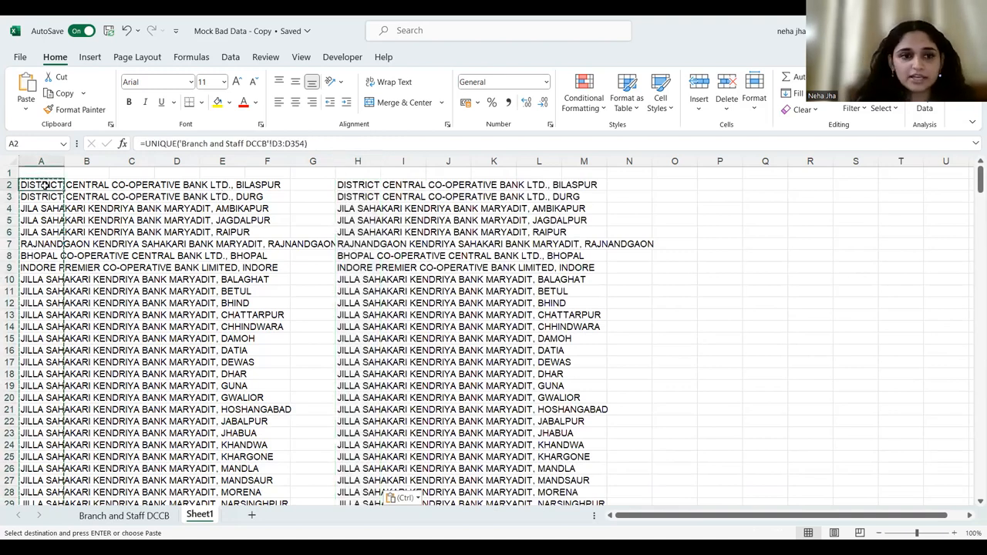
{"action": "key", "text": "Delete"}
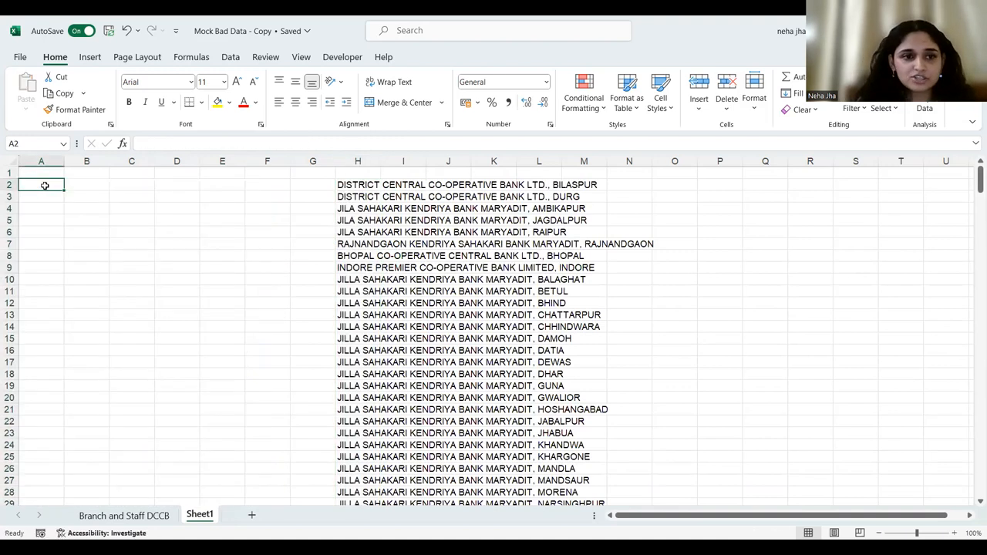
Move the whole list of bank names from H2 down back to column A, starting at cell A2.
{"action": "left_click", "coordinate": [358, 186]}
{"action": "key", "text": "ctrl+shift+Down"}
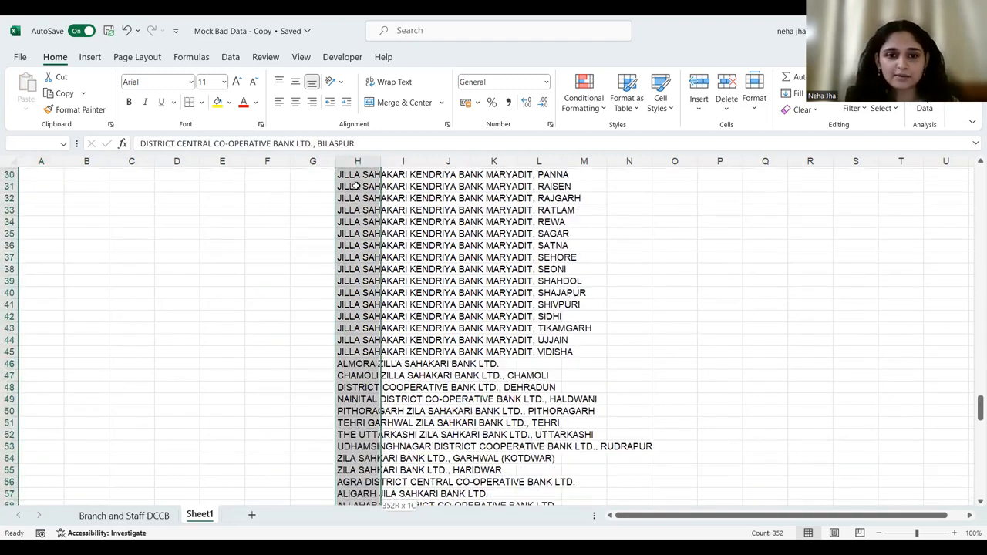
{"action": "key", "text": "ctrl+c"}
{"action": "scroll", "coordinate": [357, 186], "scroll_direction": "up", "scroll_amount": 7}
{"action": "key", "text": "ctrl+BackSpace"}
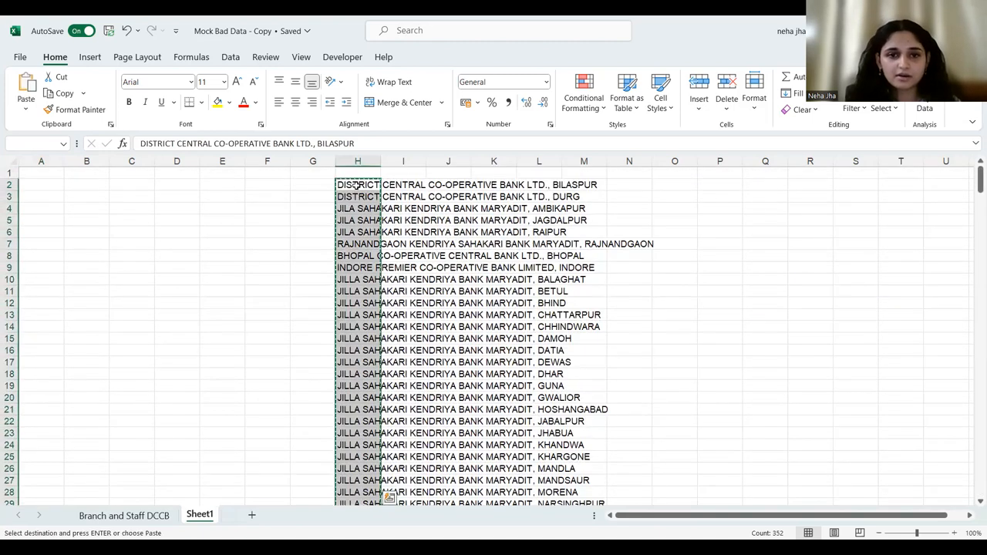
{"action": "key", "text": "Left"}
{"action": "key", "text": "Left"}
{"action": "key", "text": "Left"}
{"action": "key", "text": "Left"}
{"action": "key", "text": "Left"}
{"action": "key", "text": "Left"}
{"action": "key", "text": "Left"}
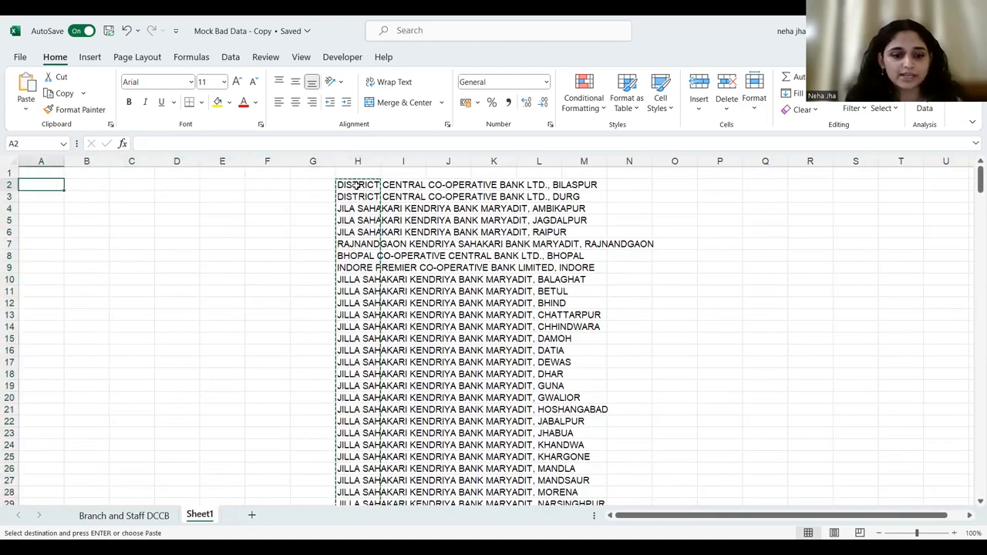
{"action": "key", "text": "Return"}
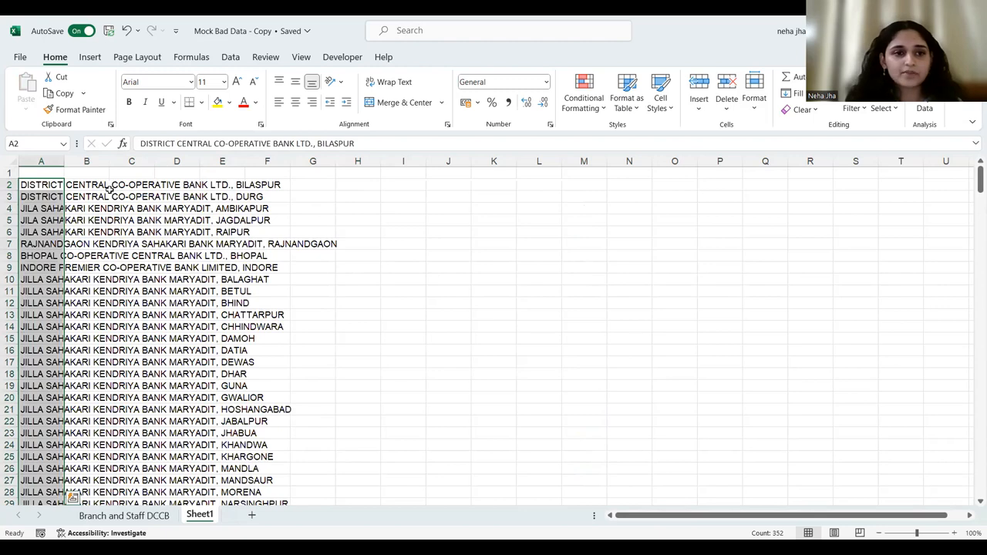
Enter the header Name of Banks in cell A1 above the bank list.
{"action": "left_click", "coordinate": [52, 169]}
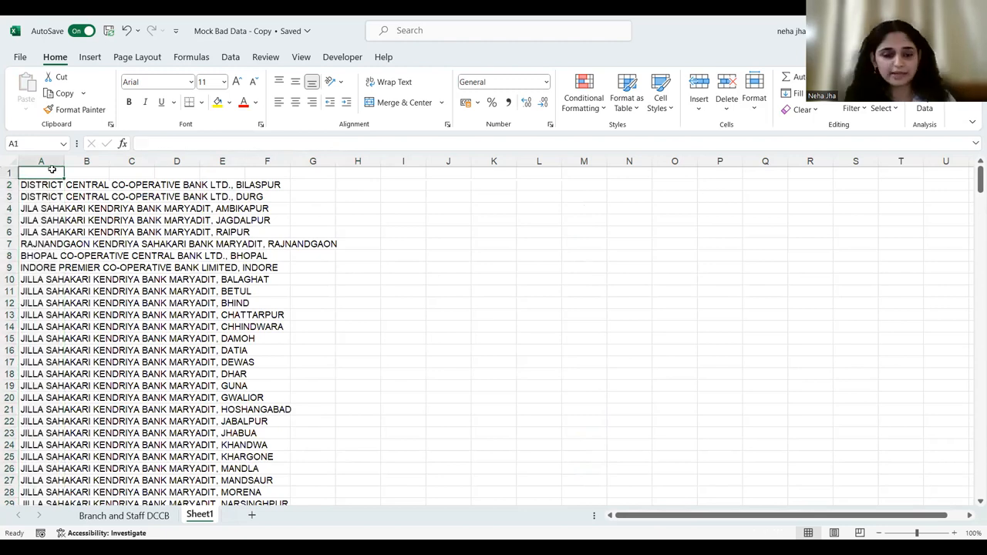
{"action": "type", "text": "N"}
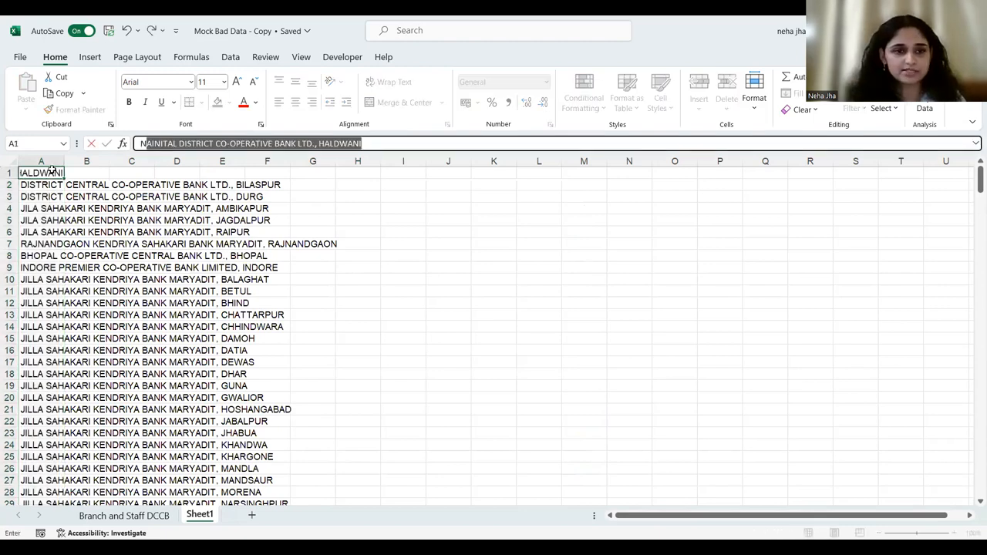
{"action": "type", "text": "ame of"}
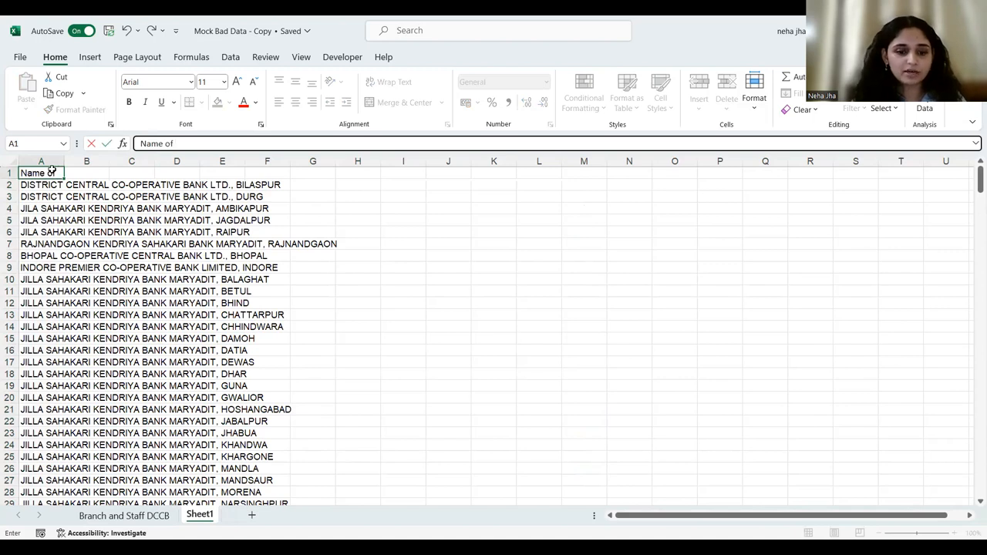
{"action": "type", "text": " Banks"}
{"action": "key", "text": "Return"}
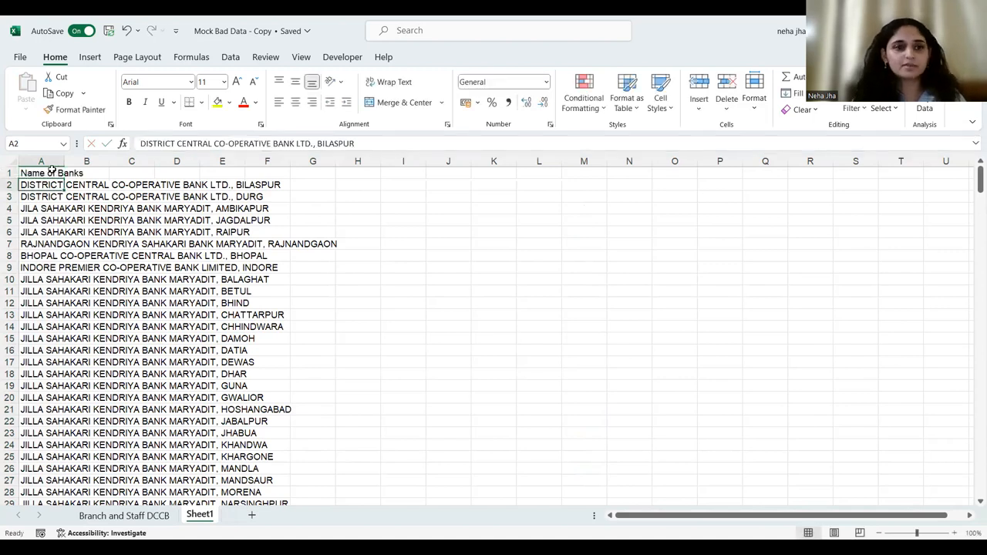
Rename the worksheet with the bank list as Dim_NameBank.
{"action": "double_click", "coordinate": [200, 514]}
{"action": "type", "text": "D"}
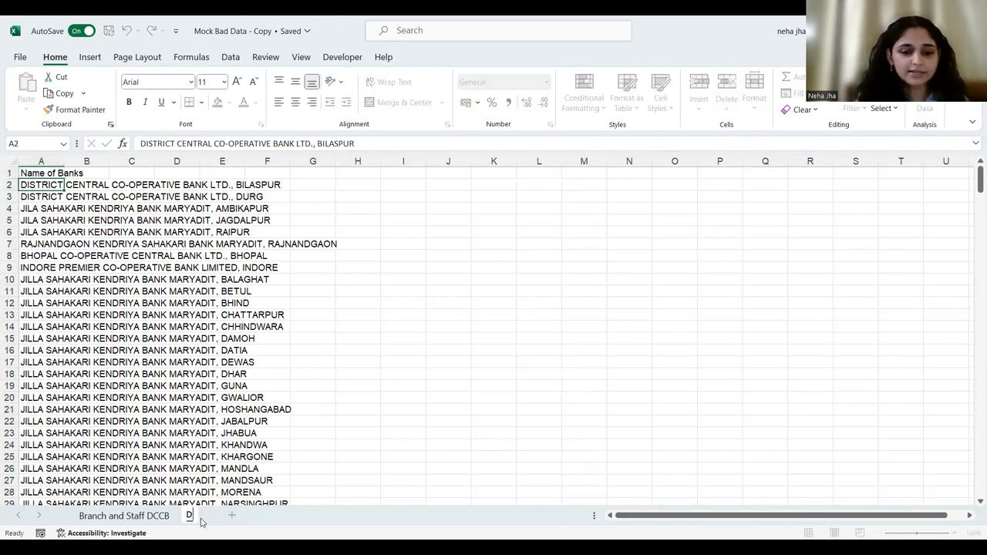
{"action": "type", "text": "im_N"}
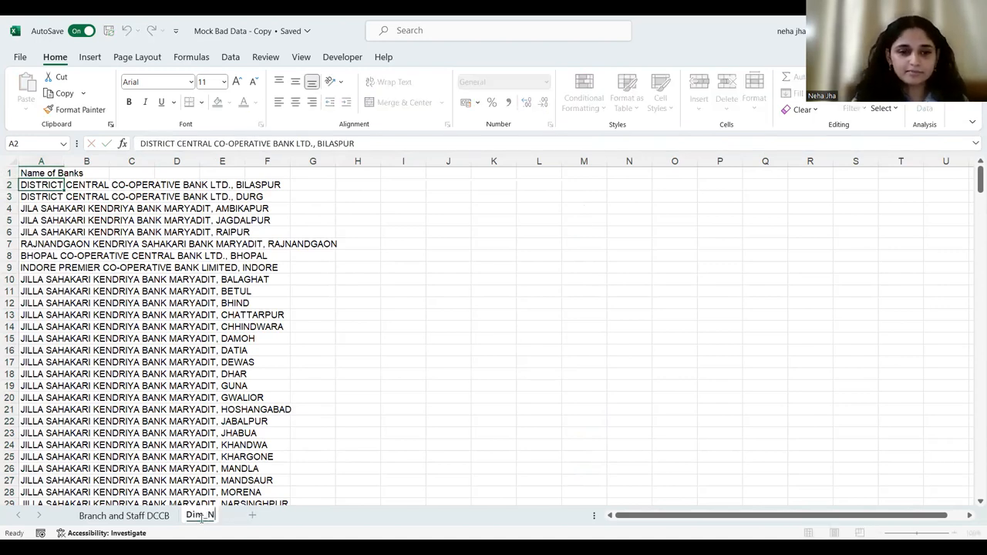
{"action": "type", "text": "ameBank"}
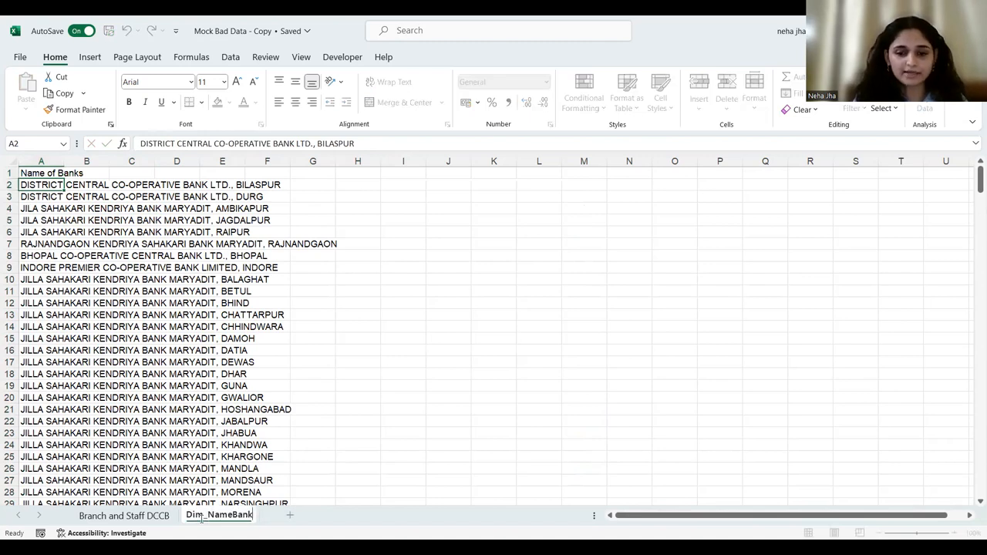
{"action": "key", "text": "Return"}
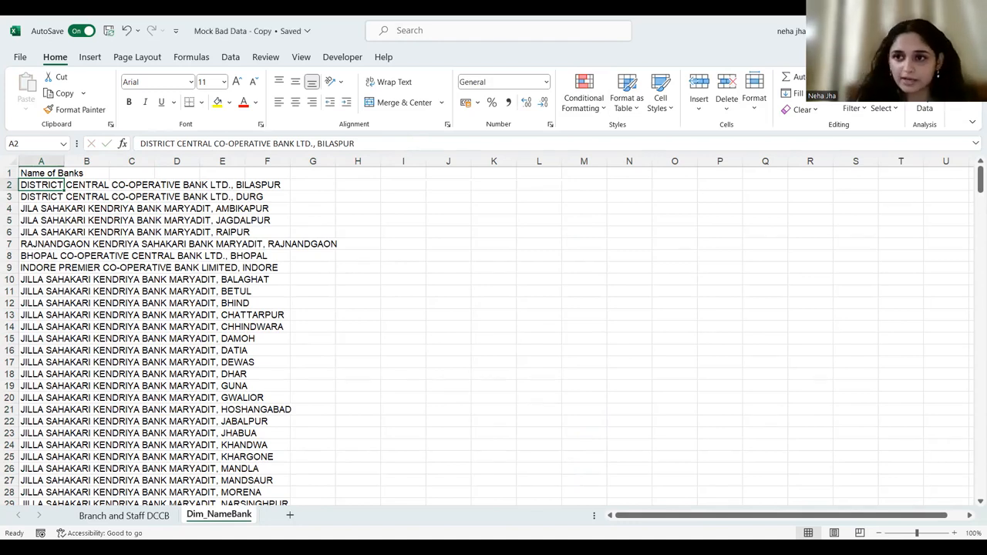
Switch to the Power Query Editor and import the Dim_NameBank sheet from the Mock Bad Data - Copy Excel workbook as a new query.
{"action": "left_click", "coordinate": [83, 515]}
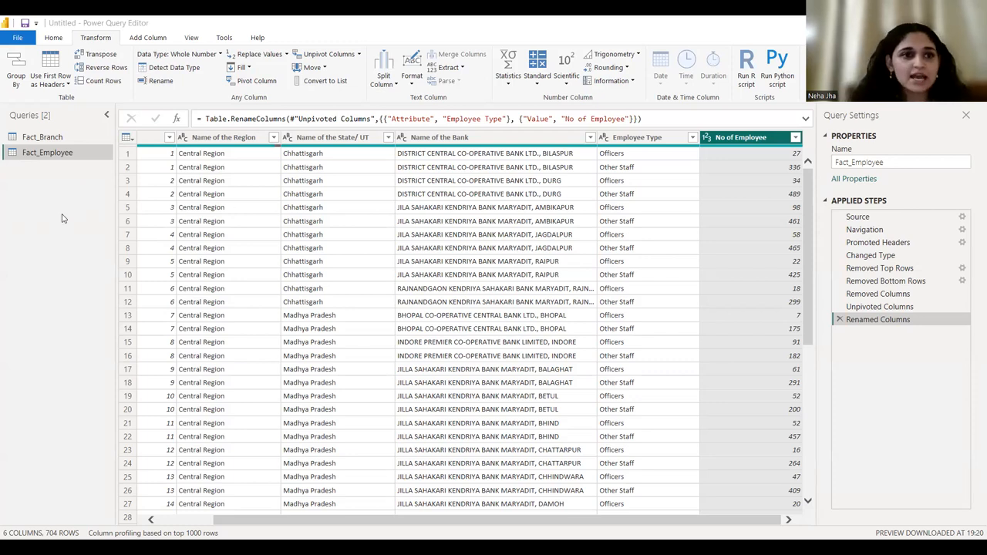
{"action": "left_click", "coordinate": [65, 38]}
{"action": "left_click", "coordinate": [57, 83]}
{"action": "left_click", "coordinate": [94, 122]}
{"action": "left_click", "coordinate": [224, 169]}
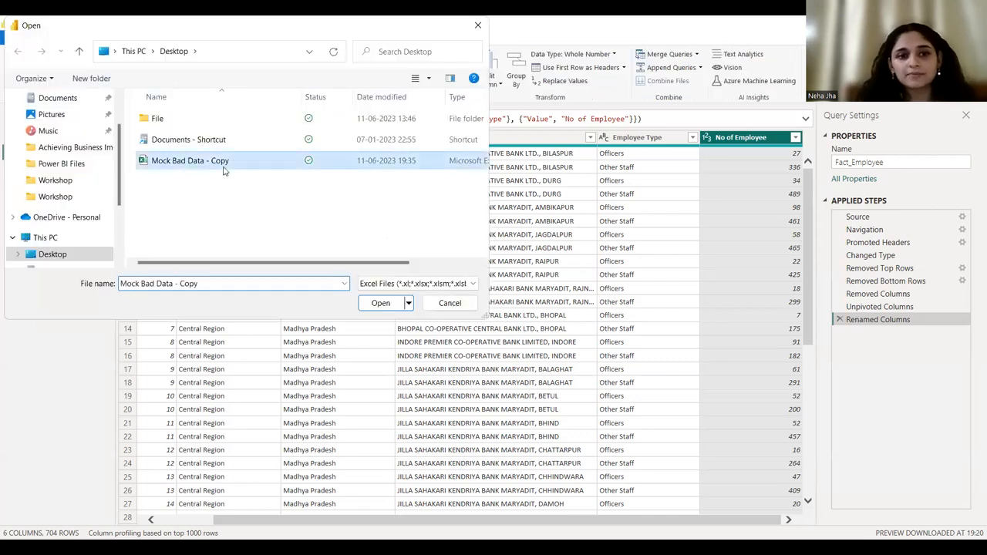
{"action": "left_click", "coordinate": [379, 305]}
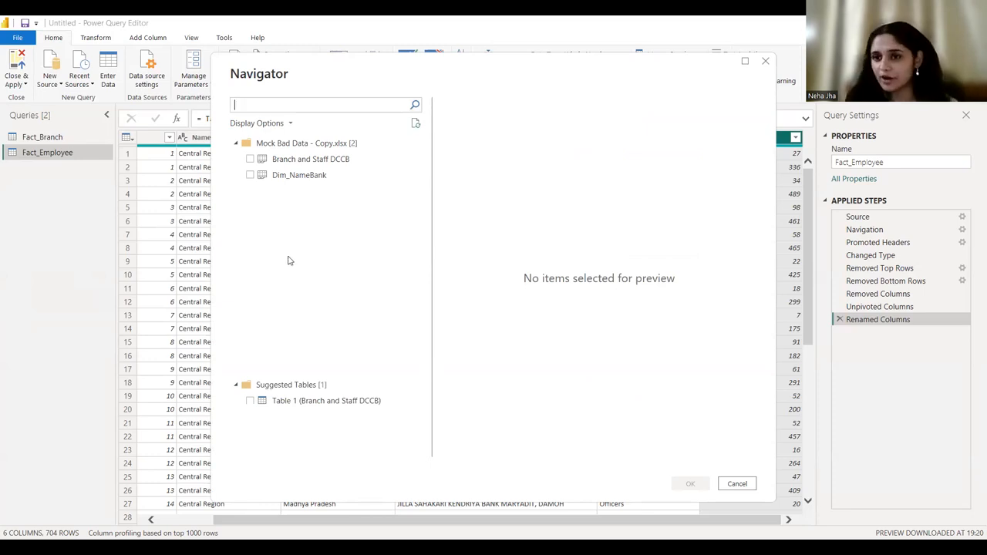
{"action": "left_click_drag", "start_coordinate": [263, 159], "coordinate": [250, 176]}
{"action": "left_click", "coordinate": [691, 484]}
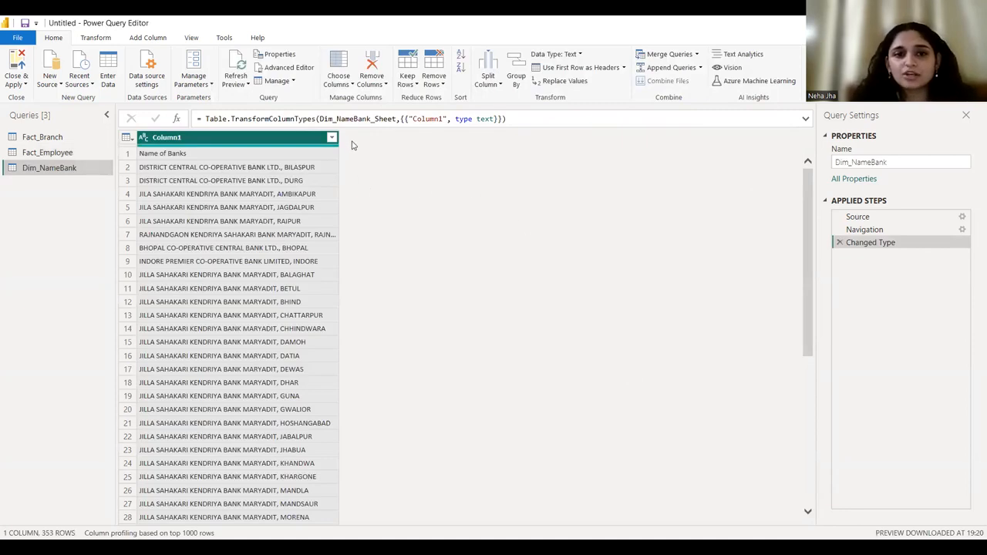
Promote the first row of the Dim_NameBank query to column headers.
{"action": "left_click", "coordinate": [286, 155]}
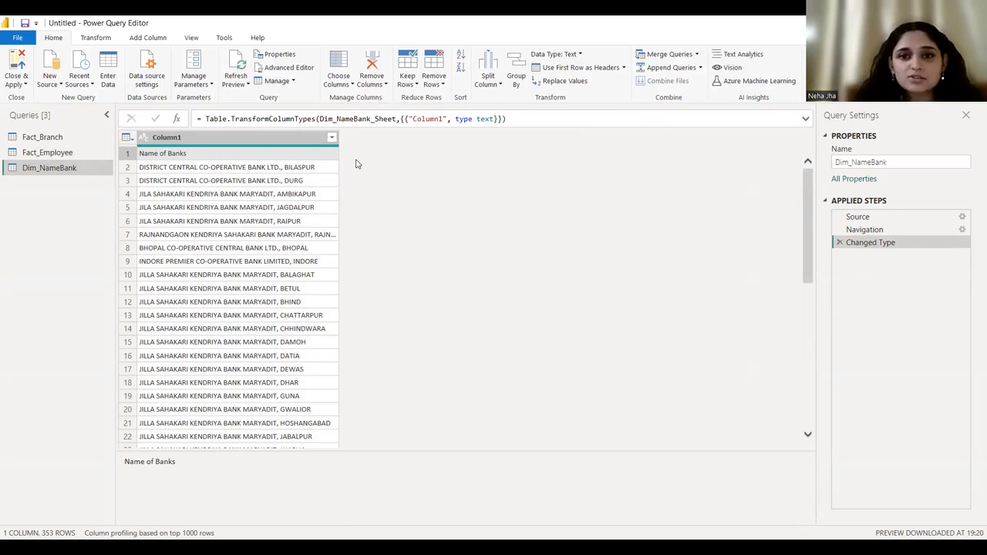
{"action": "left_click", "coordinate": [596, 74]}
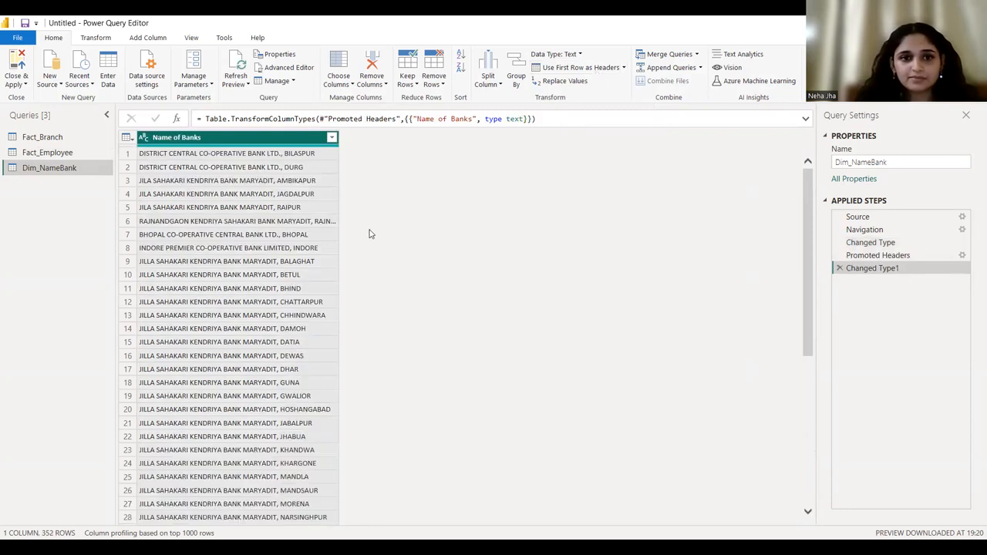
{"action": "left_click", "coordinate": [273, 157]}
{"action": "left_click", "coordinate": [301, 208]}
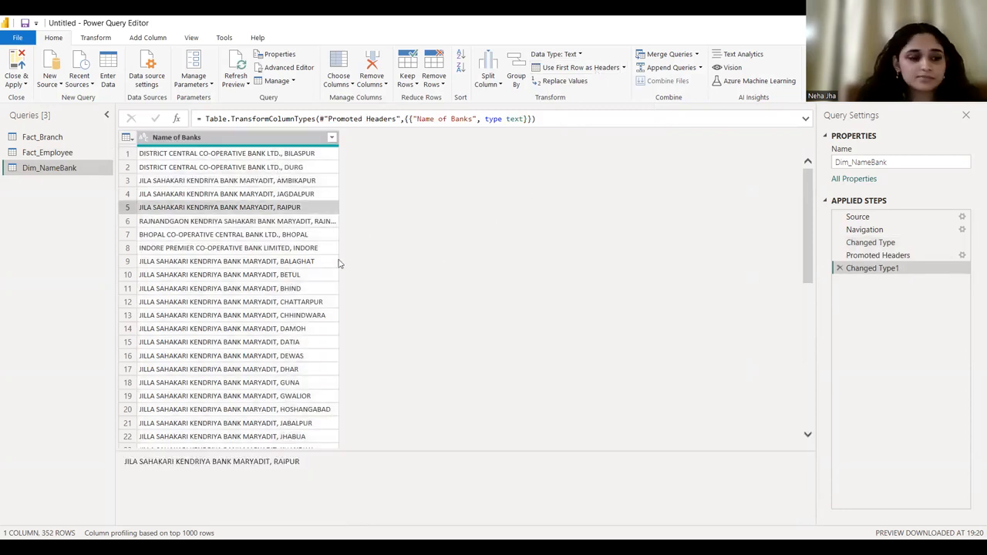
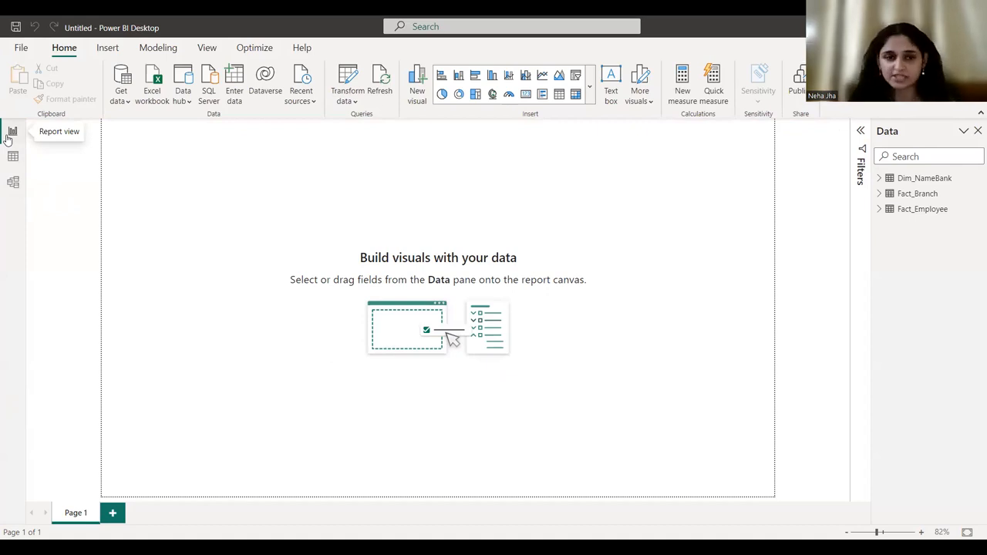
Arrange the tables in the model diagram with Fact_Branch and Fact_Employee on either side and Dim_NameBank below between them.
{"action": "left_click", "coordinate": [13, 157]}
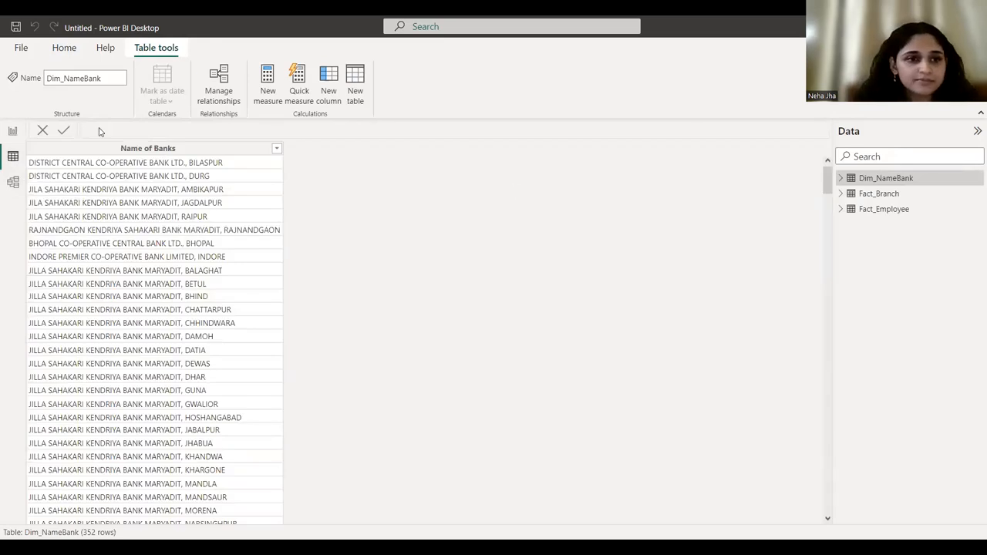
{"action": "left_click", "coordinate": [13, 183]}
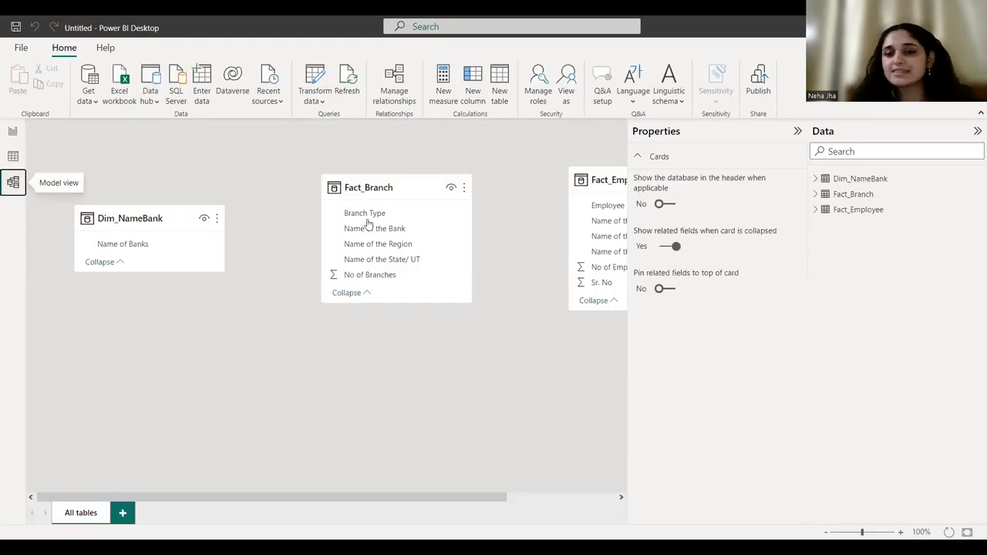
{"action": "left_click", "coordinate": [797, 131]}
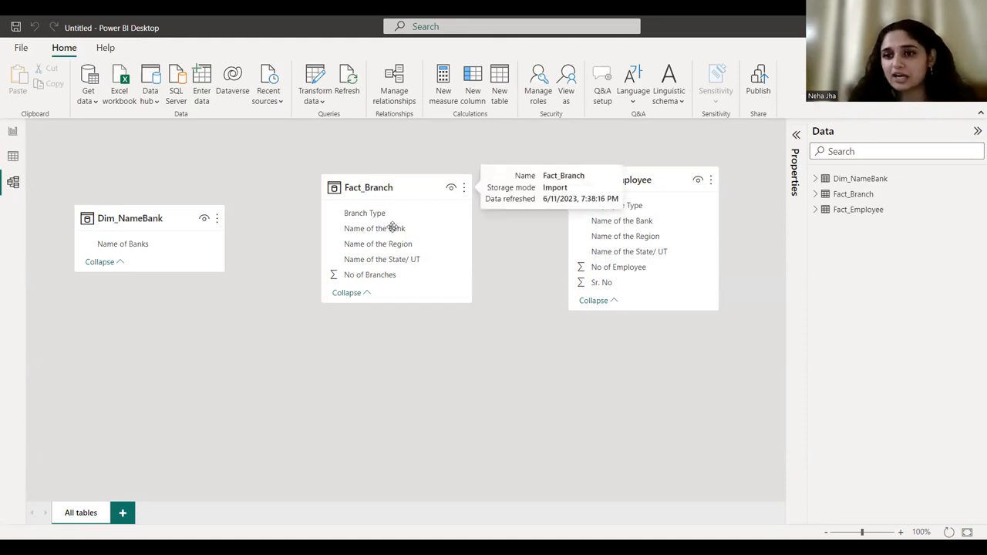
{"action": "left_click_drag", "start_coordinate": [393, 227], "coordinate": [331, 219]}
{"action": "left_click_drag", "start_coordinate": [147, 212], "coordinate": [486, 332]}
{"action": "left_click_drag", "start_coordinate": [661, 179], "coordinate": [687, 154]}
{"action": "left_click_drag", "start_coordinate": [351, 180], "coordinate": [285, 176]}
{"action": "left_click_drag", "start_coordinate": [680, 173], "coordinate": [688, 171]}
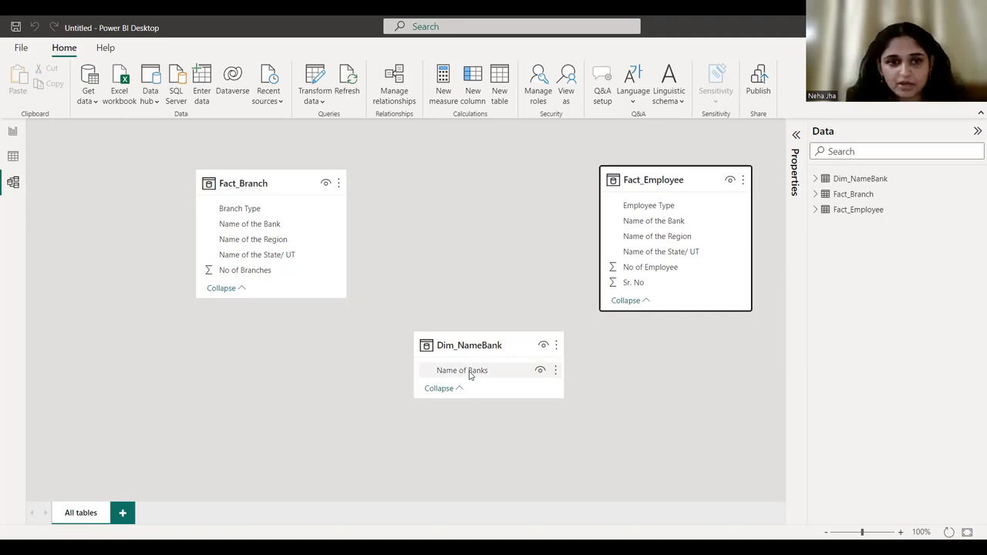
Relate Name of Banks in Dim_NameBank to Name of the Bank in Fact_Branch and Fact_Employee, and tidy the table layout.
{"action": "mouse_move", "coordinate": [470, 374]}
{"action": "left_mouse_down"}
{"action": "mouse_move", "coordinate": [308, 281]}
{"action": "mouse_move", "coordinate": [270, 230]}
{"action": "left_mouse_up"}
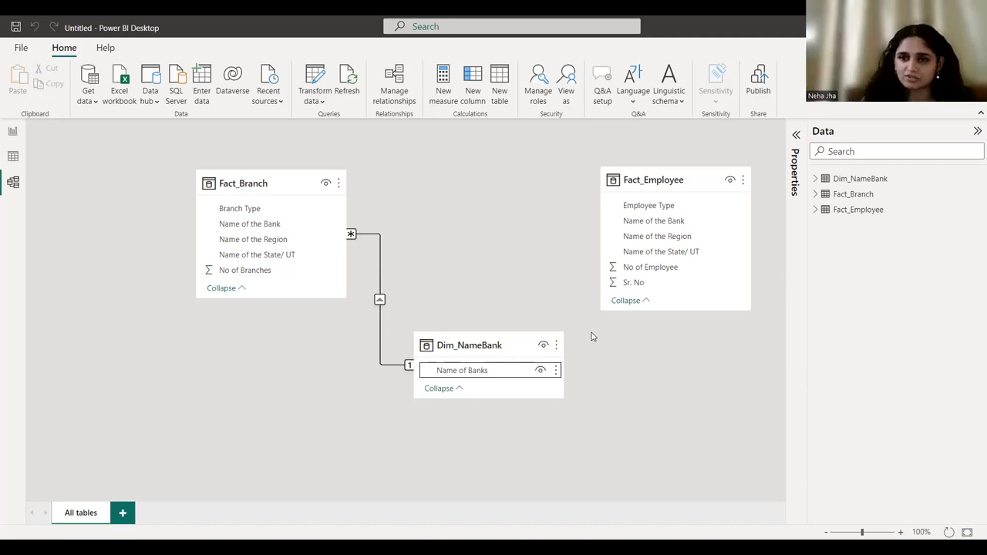
{"action": "left_click_drag", "start_coordinate": [552, 369], "coordinate": [696, 225]}
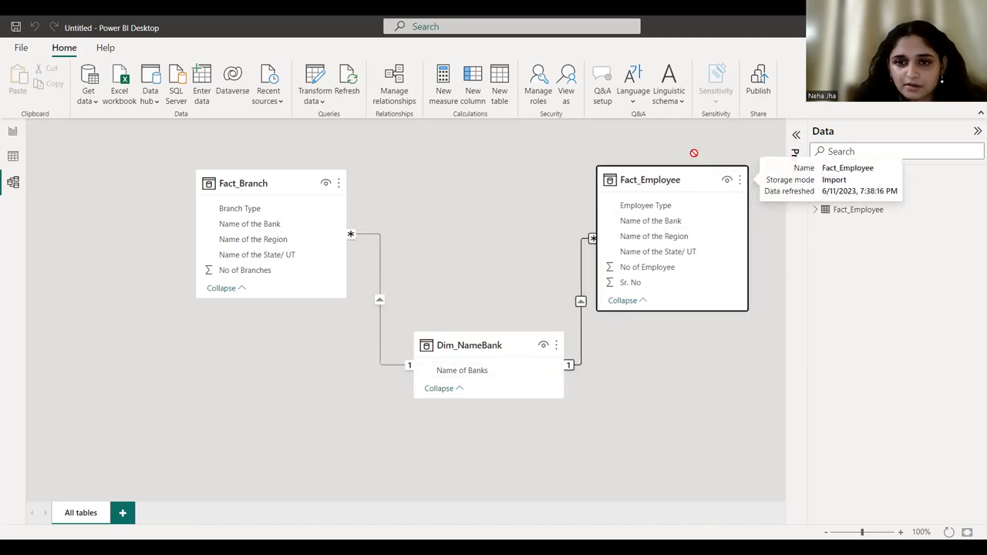
{"action": "left_click_drag", "start_coordinate": [310, 177], "coordinate": [316, 185]}
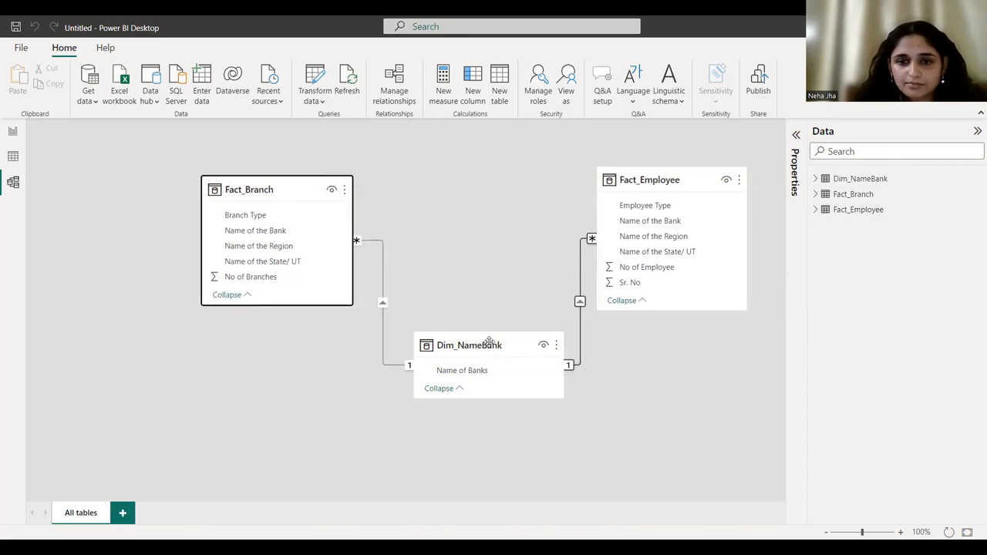
{"action": "left_click_drag", "start_coordinate": [489, 343], "coordinate": [478, 342]}
{"action": "left_click", "coordinate": [615, 447]}
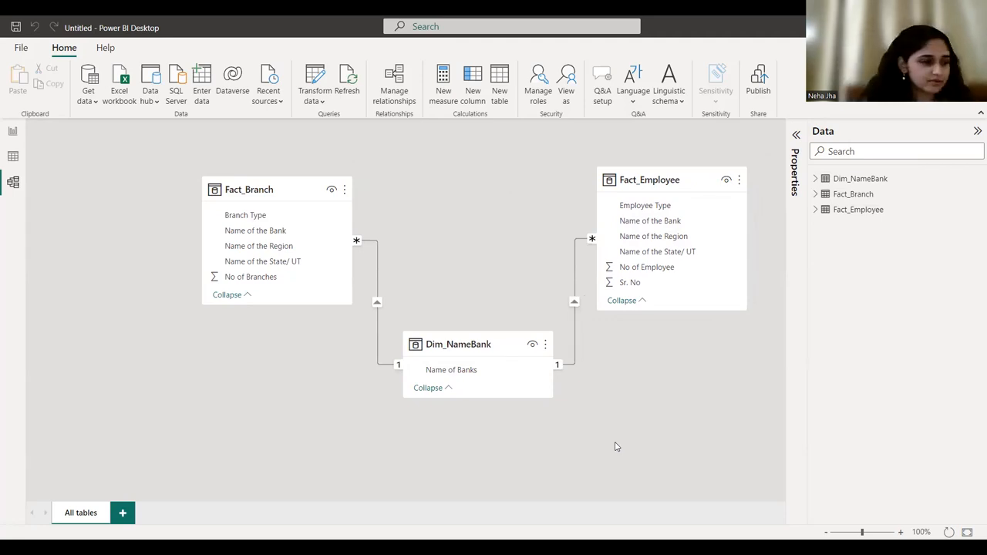
Add a stacked column chart to the report page with Name of Banks on the X-axis and No of Employee on the Y-axis.
{"action": "left_click", "coordinate": [10, 133]}
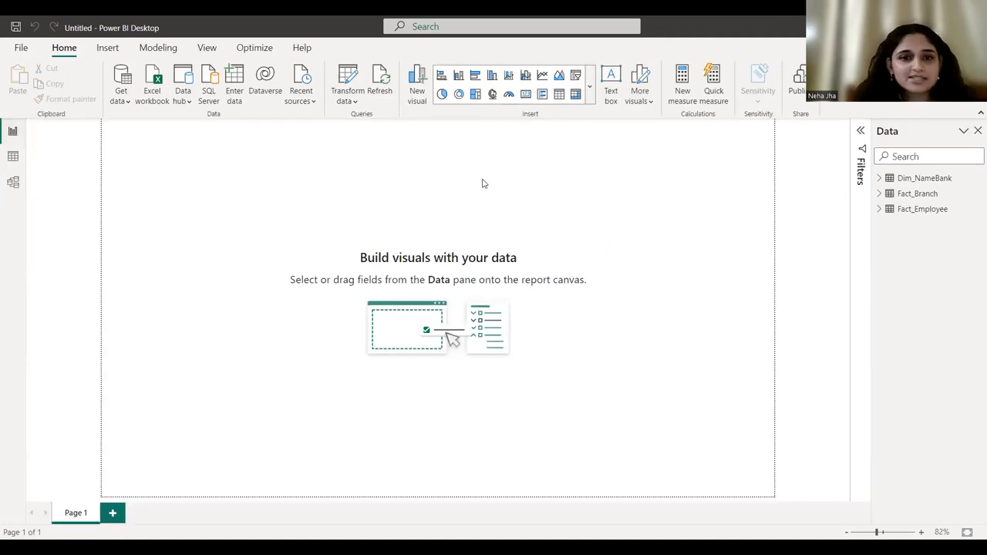
{"action": "left_click", "coordinate": [461, 75]}
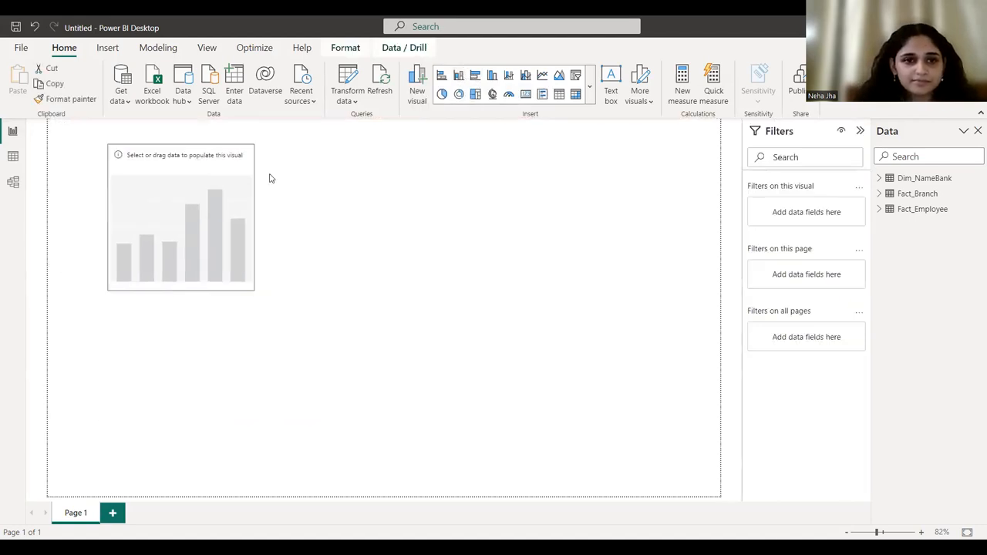
{"action": "left_click", "coordinate": [456, 269]}
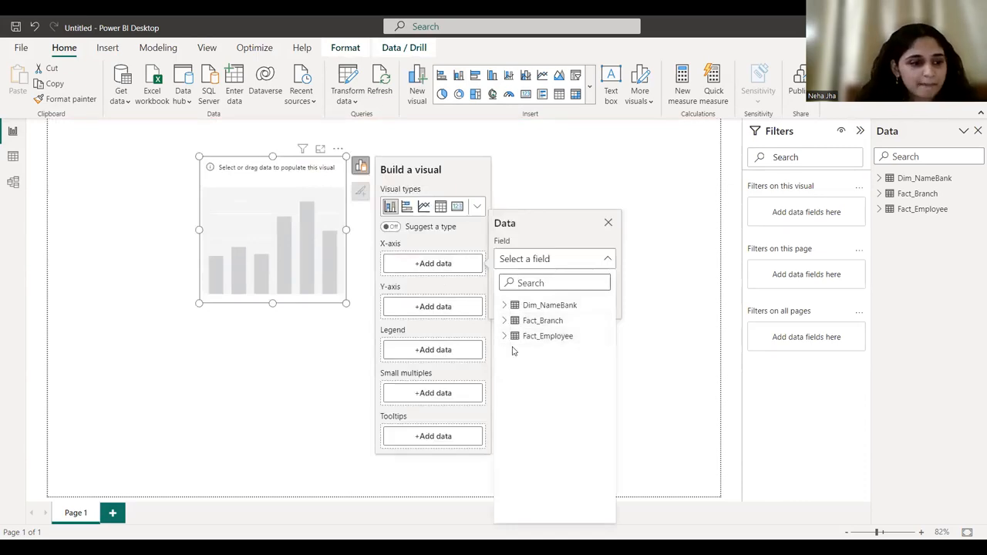
{"action": "left_click", "coordinate": [505, 305]}
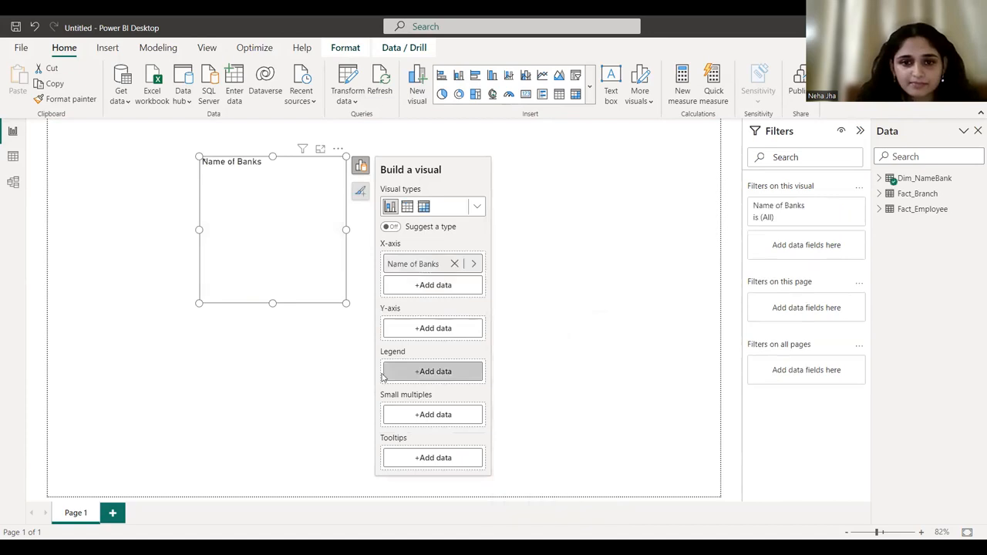
{"action": "left_click", "coordinate": [420, 332]}
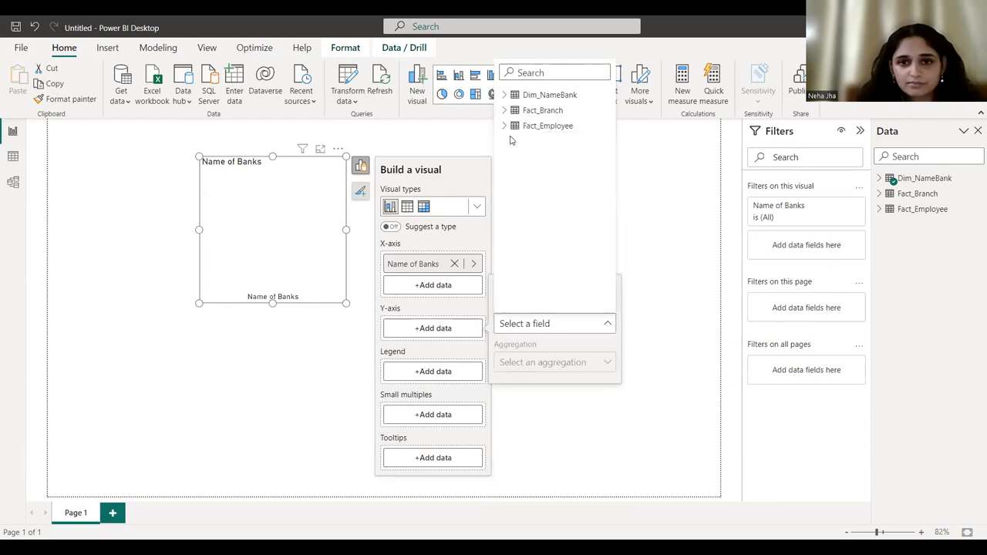
{"action": "left_click", "coordinate": [553, 135]}
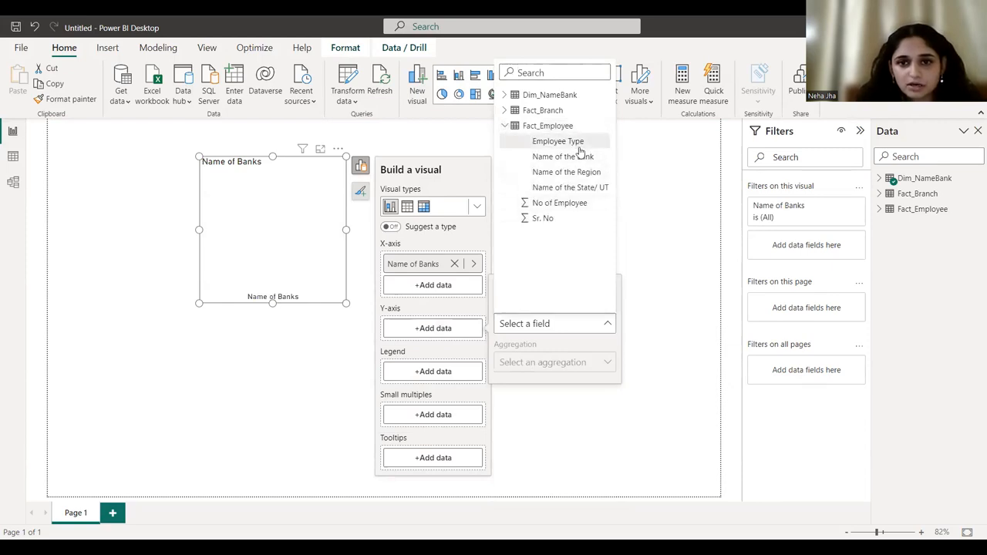
{"action": "left_click", "coordinate": [580, 206]}
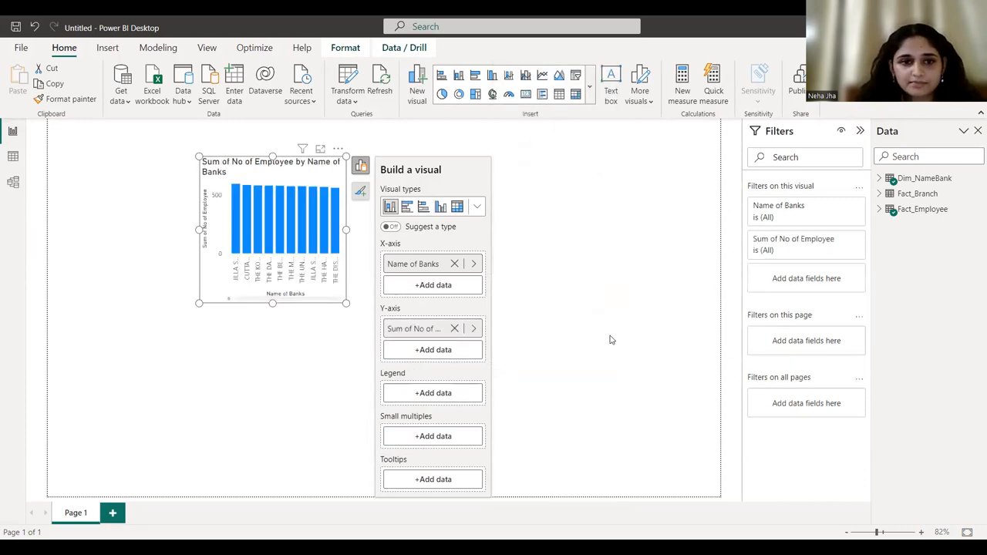
Enlarge the column chart to cover most of the report page and collapse the Filters pane.
{"action": "left_click_drag", "start_coordinate": [346, 303], "coordinate": [435, 340]}
{"action": "left_click_drag", "start_coordinate": [486, 371], "coordinate": [689, 465]}
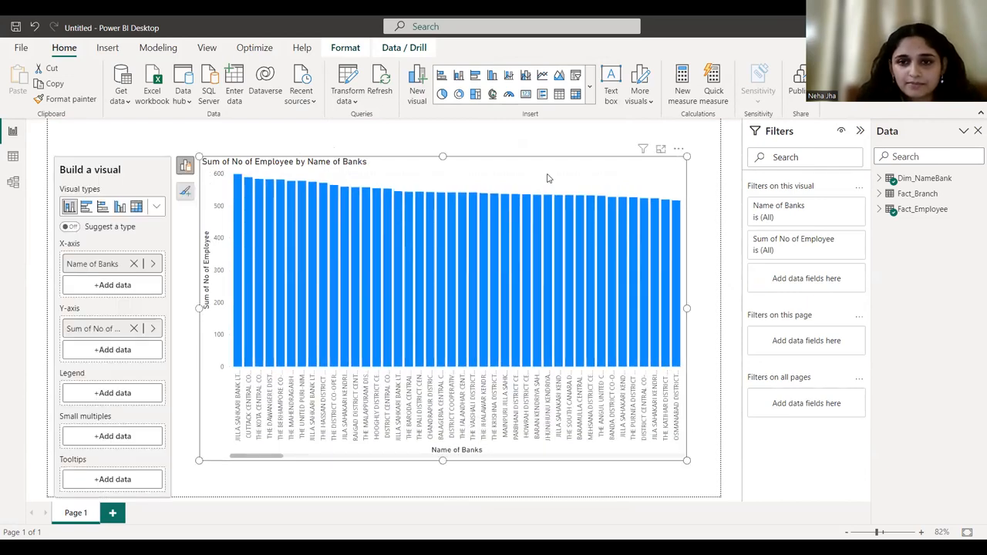
{"action": "left_click_drag", "start_coordinate": [544, 166], "coordinate": [564, 162]}
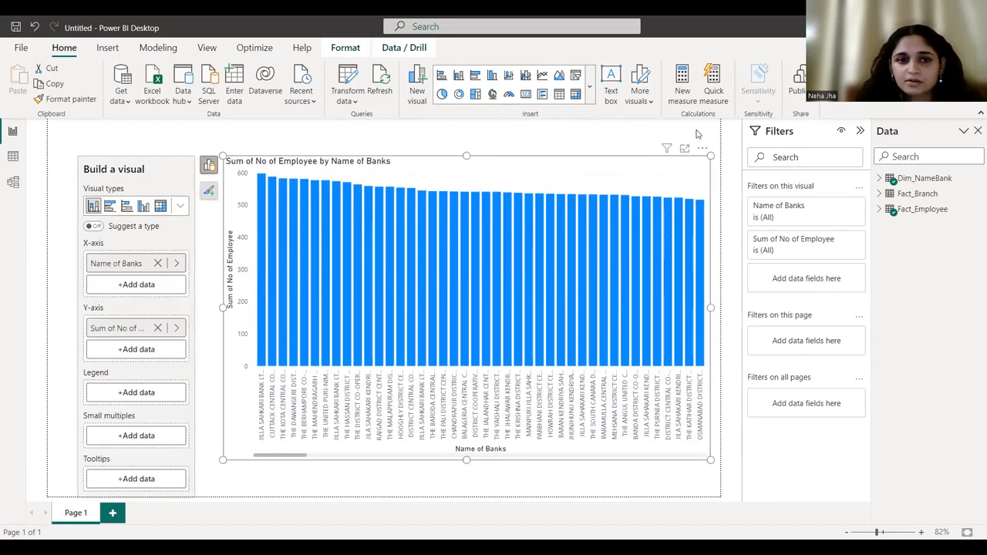
{"action": "left_click", "coordinate": [859, 130]}
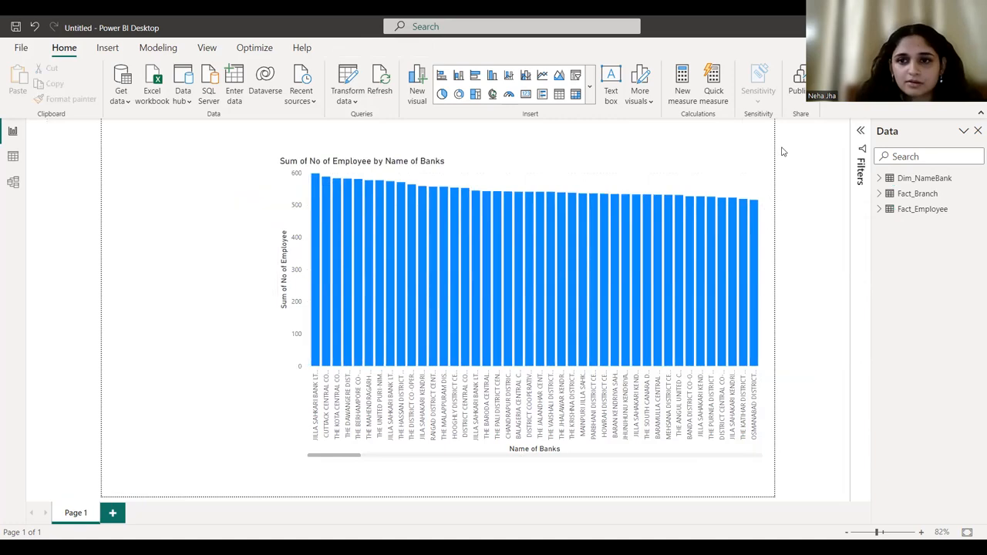
Move the column chart to the page's upper-right corner and shrink it from its lower-left corner.
{"action": "left_click", "coordinate": [532, 168]}
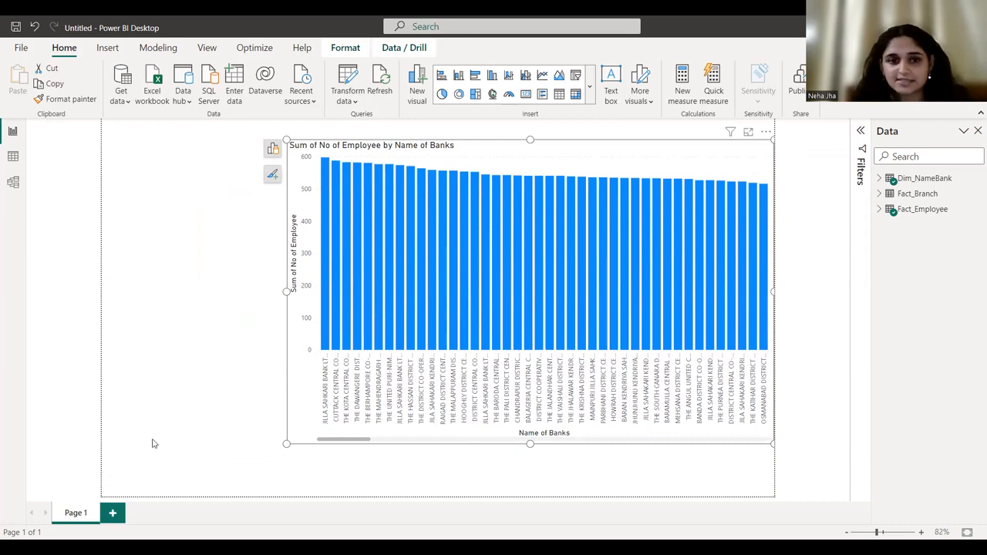
{"action": "left_click", "coordinate": [240, 433]}
{"action": "left_click", "coordinate": [287, 441]}
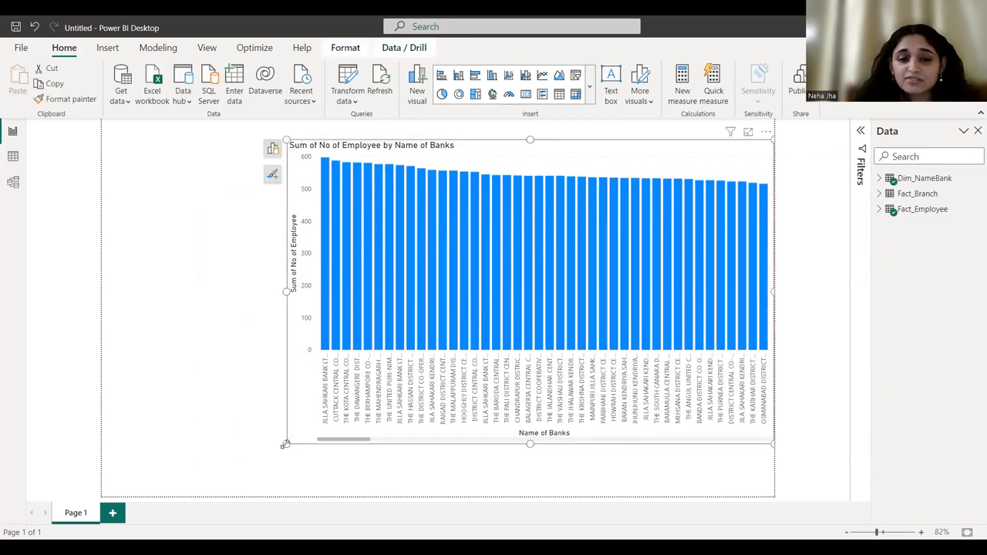
{"action": "left_click_drag", "start_coordinate": [289, 440], "coordinate": [349, 408]}
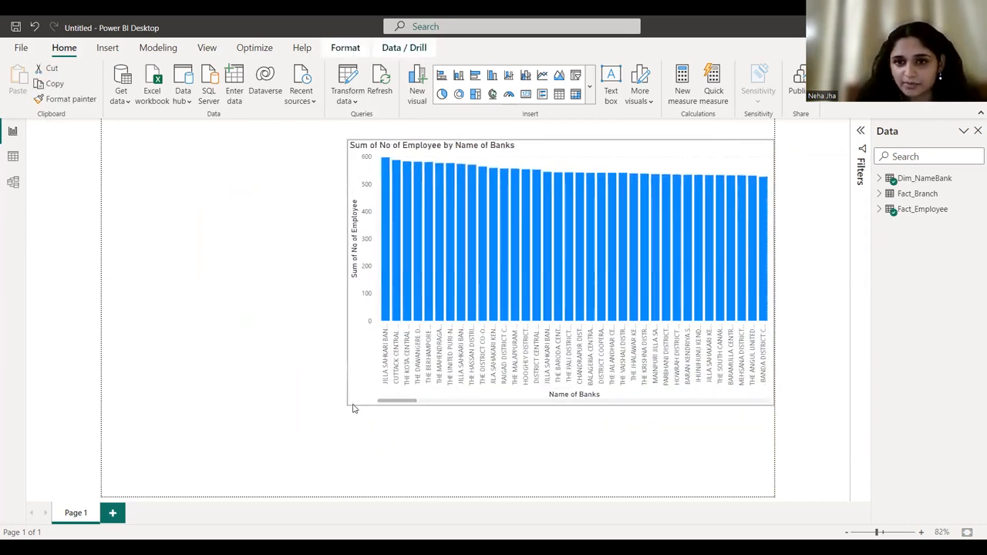
{"action": "left_click", "coordinate": [306, 236]}
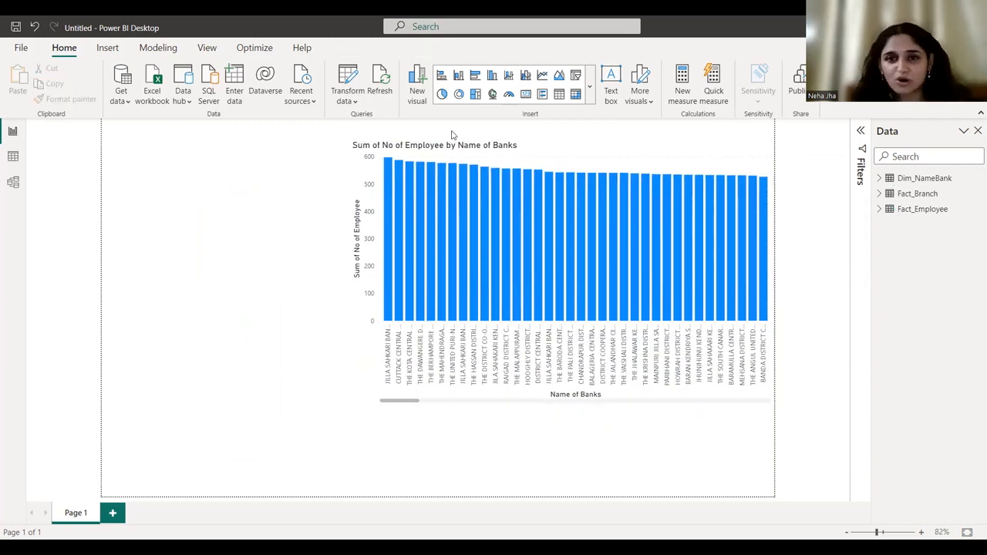
Insert a Q&A visual and place it in the empty area to the left of the column chart.
{"action": "left_click", "coordinate": [591, 91]}
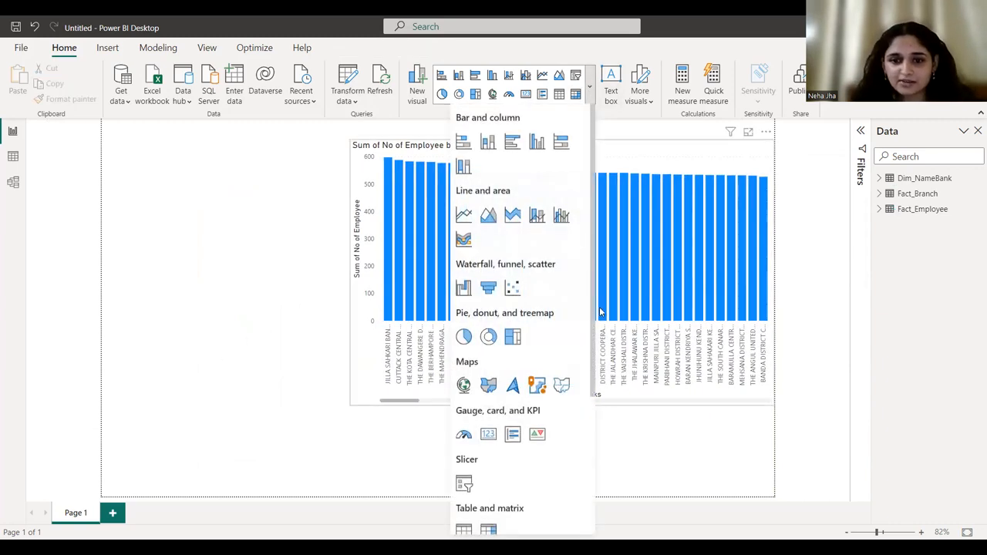
{"action": "left_click_drag", "start_coordinate": [593, 308], "coordinate": [586, 452]}
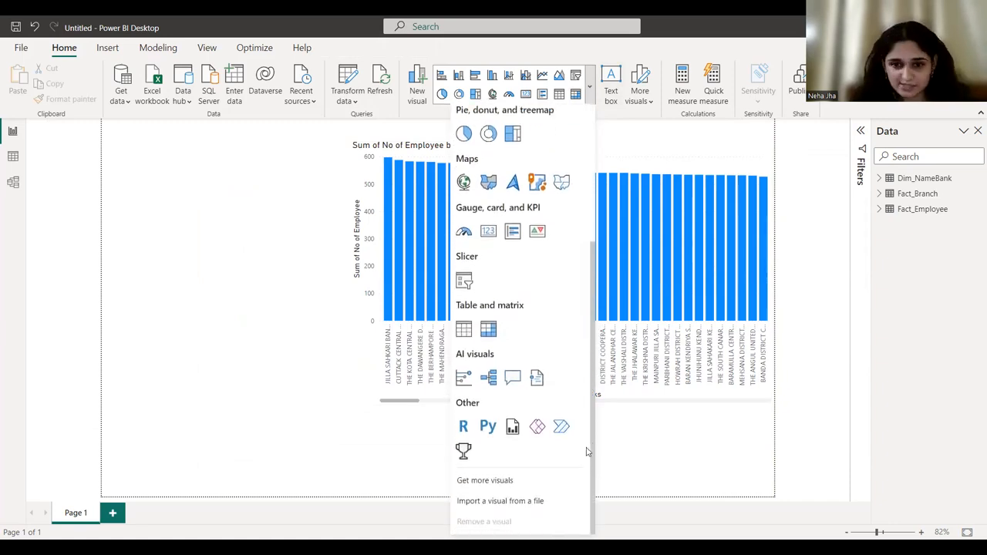
{"action": "left_click", "coordinate": [515, 378]}
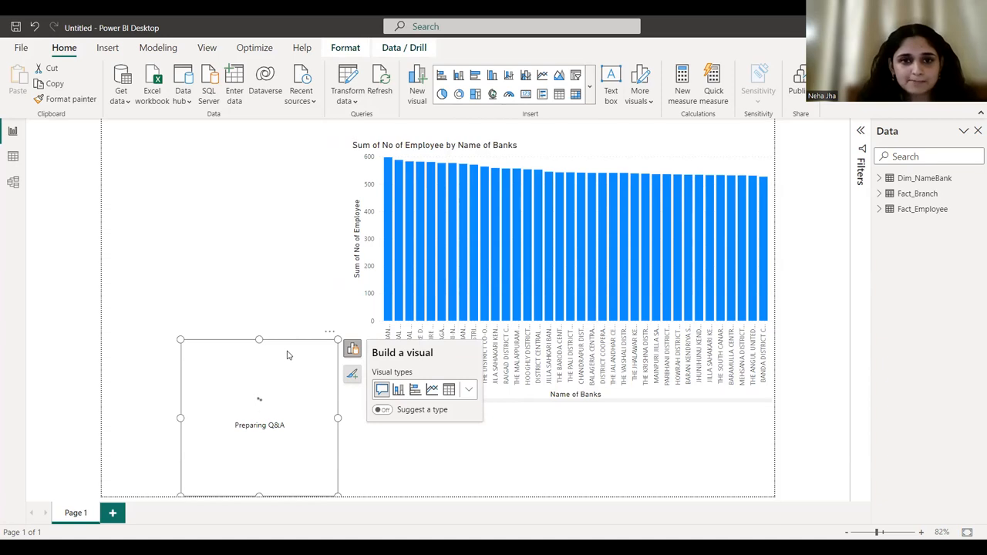
{"action": "left_click_drag", "start_coordinate": [288, 347], "coordinate": [256, 249]}
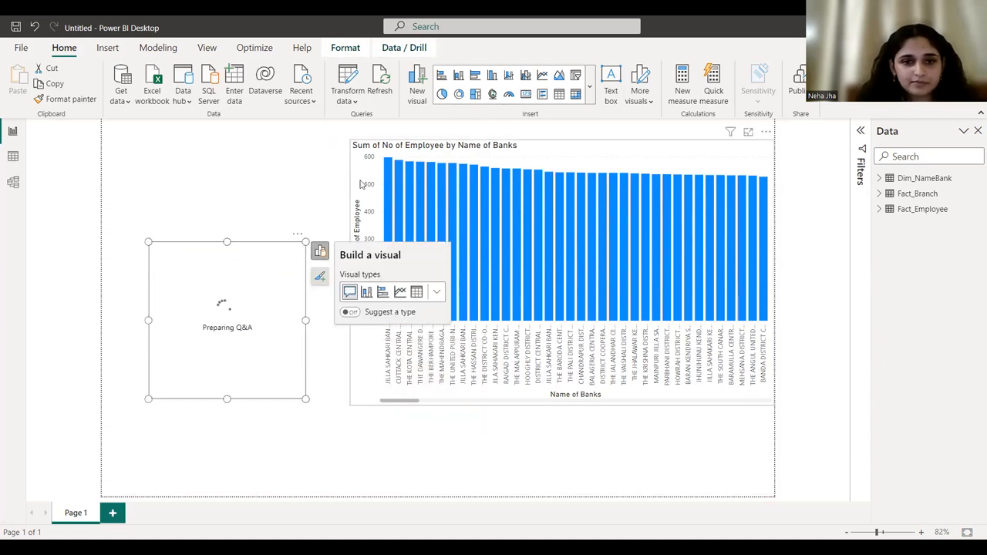
Narrow the column chart from its left side, then dismiss the Q&A visual's synonyms suggestion and widen that visual.
{"action": "left_click", "coordinate": [360, 181]}
{"action": "left_click_drag", "start_coordinate": [349, 138], "coordinate": [438, 149]}
{"action": "left_click", "coordinate": [336, 216]}
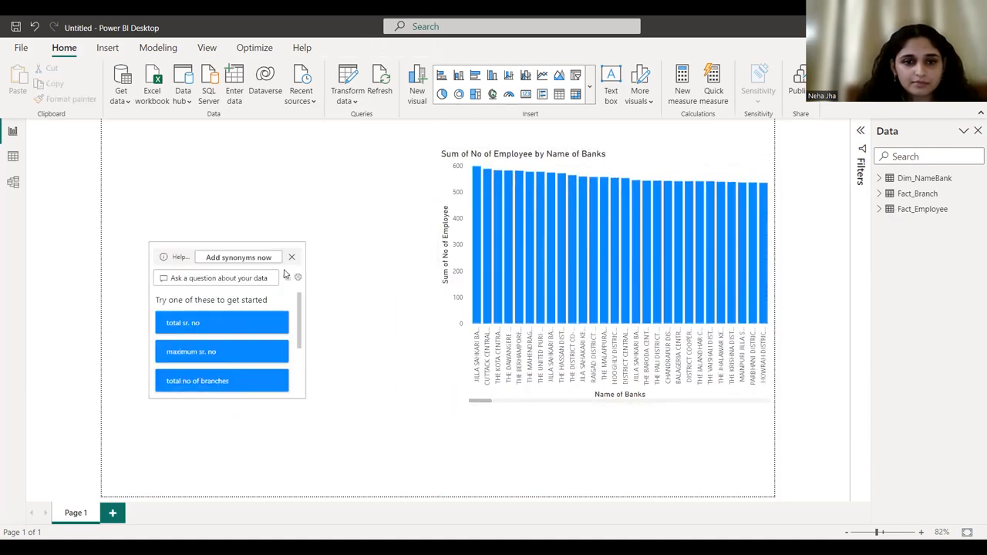
{"action": "left_click", "coordinate": [296, 263]}
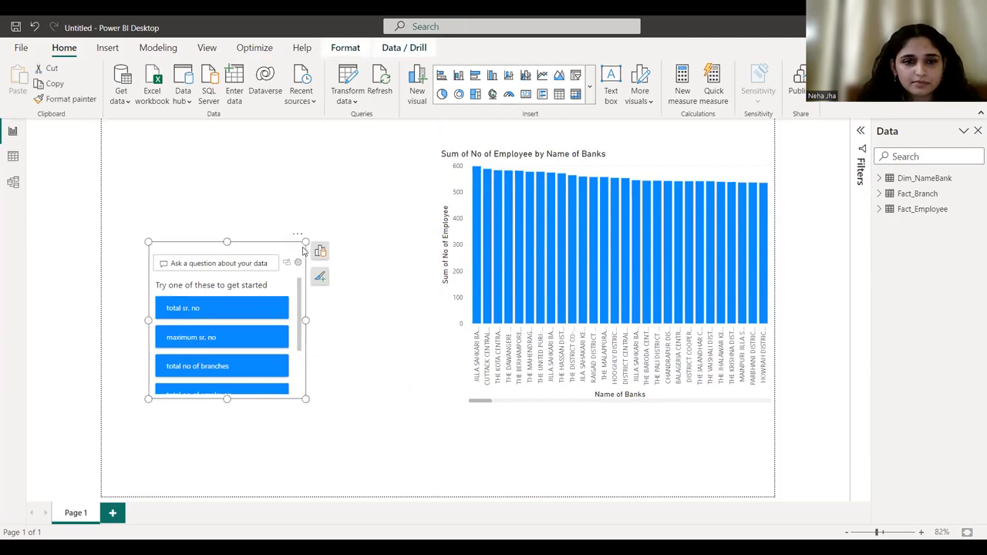
{"action": "left_click_drag", "start_coordinate": [305, 242], "coordinate": [388, 223]}
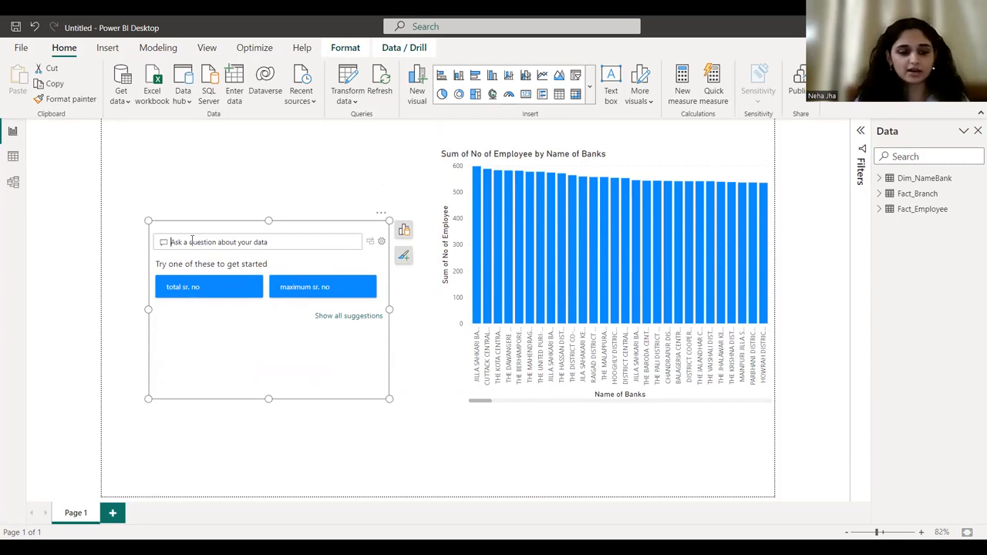
Ask the Q&A visual for "Total no of employee" using the suggested question.
{"action": "type", "text": "total"}
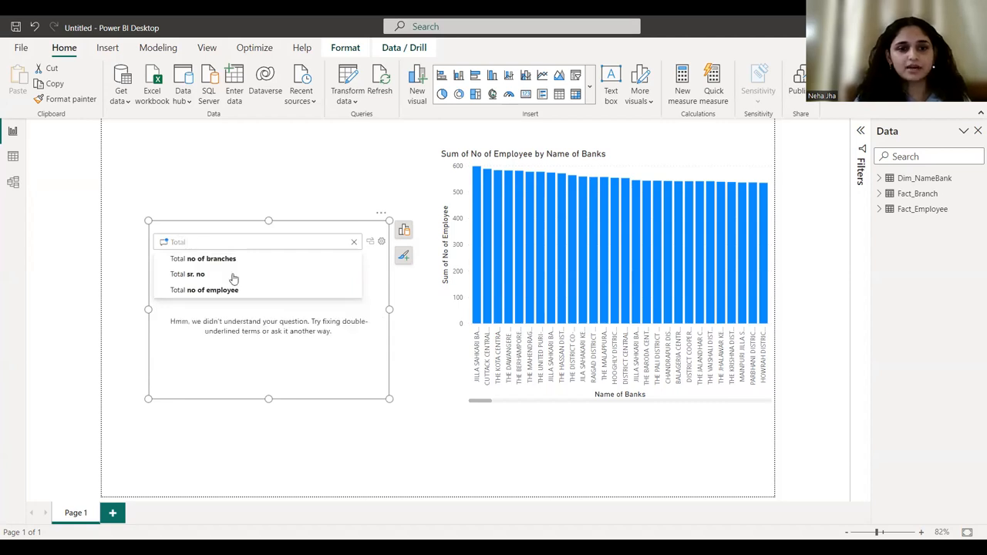
{"action": "type", "text": "no"}
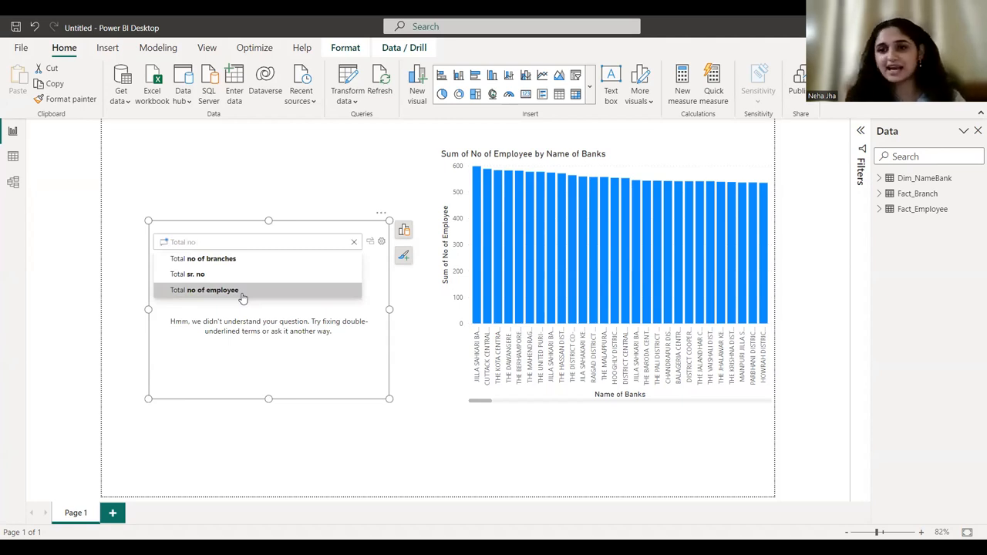
{"action": "key", "text": "BackSpace"}
{"action": "key", "text": "BackSpace"}
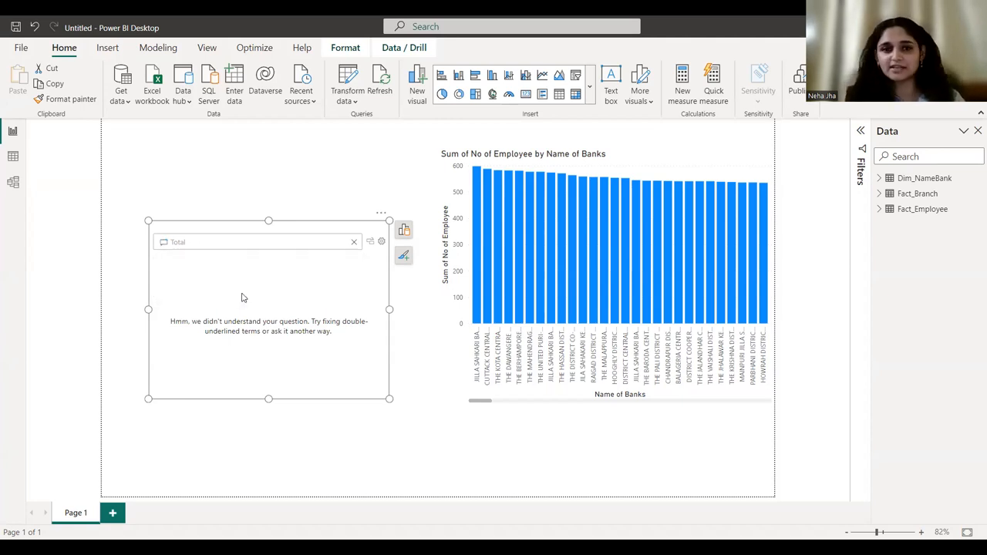
{"action": "left_click", "coordinate": [187, 242]}
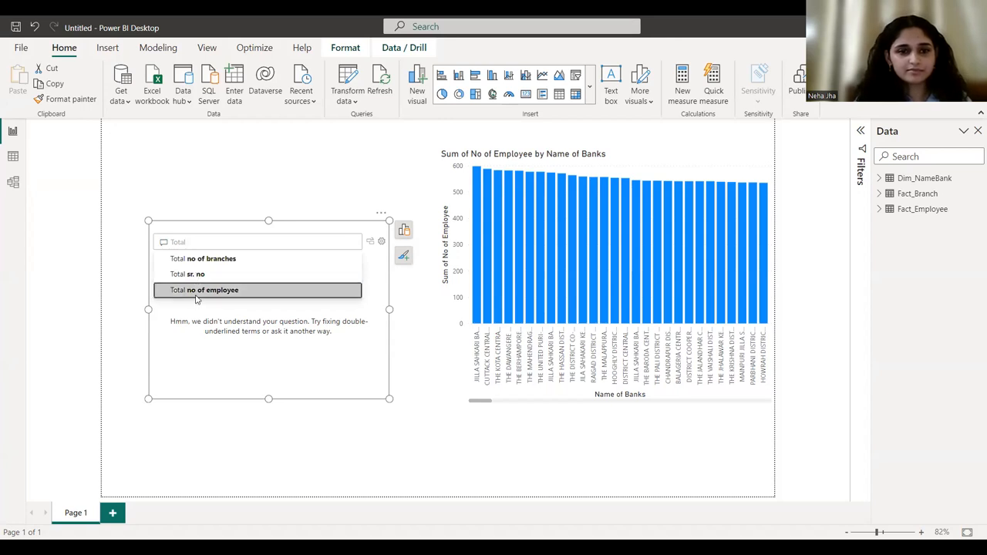
{"action": "left_click", "coordinate": [197, 299]}
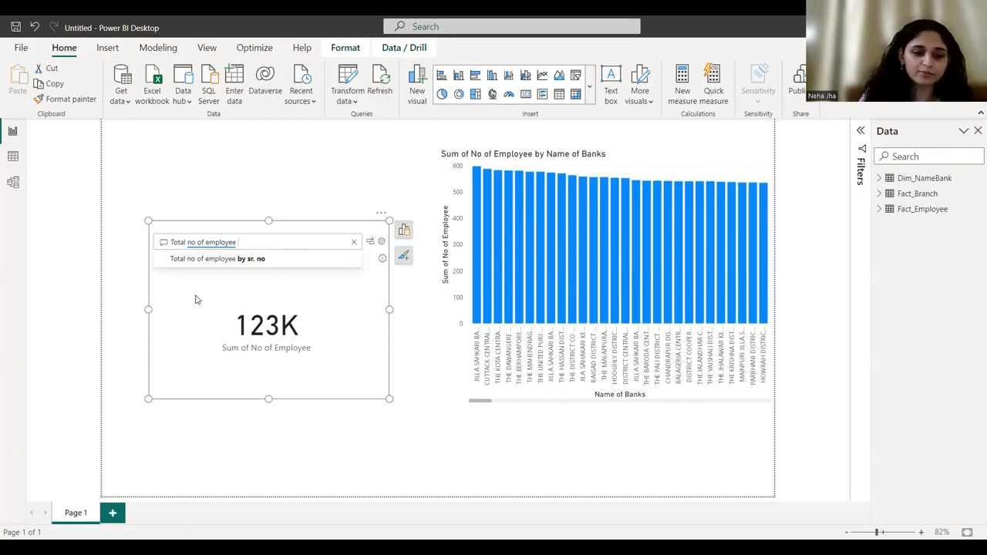
Extend the Q&A question with the suggestion "by FAIZABAD JILLA SAHKARI BANK LTD. (name of banks)".
{"action": "type", "text": "by"}
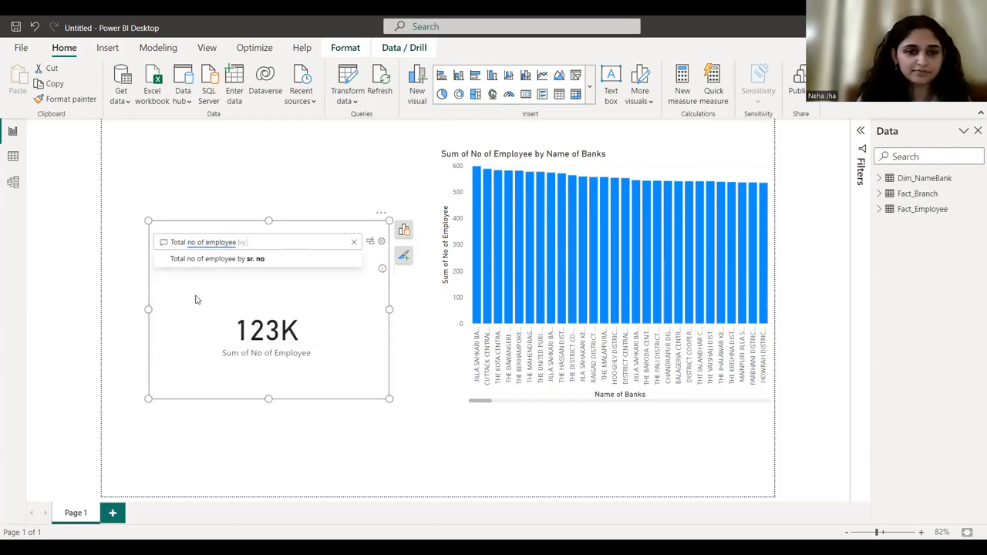
{"action": "type", "text": " fac"}
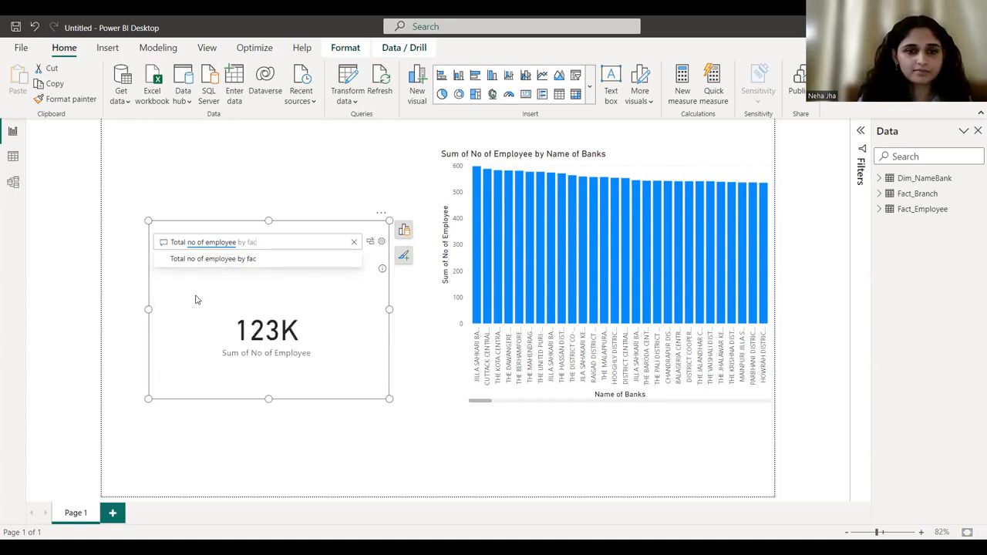
{"action": "key", "text": "BackSpace"}
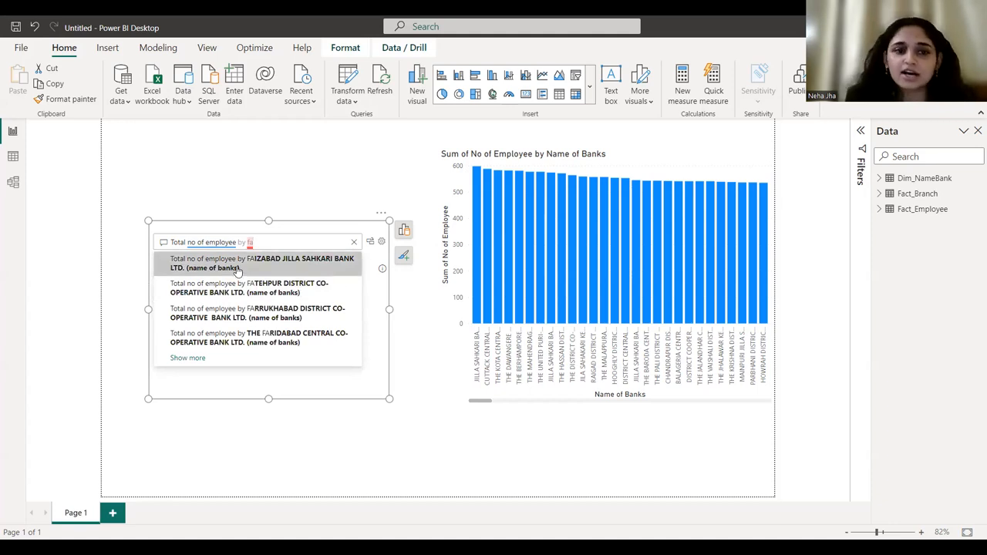
{"action": "left_click", "coordinate": [238, 266]}
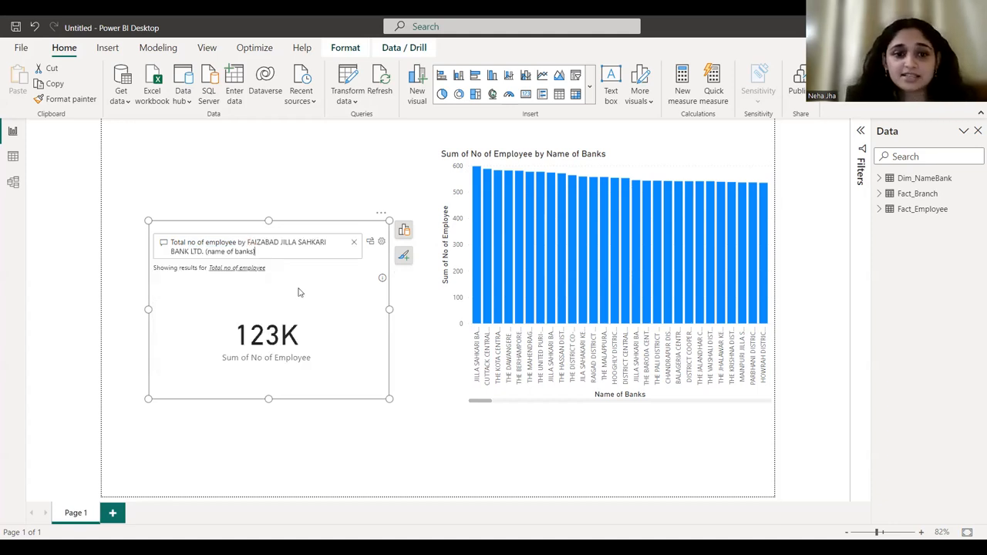